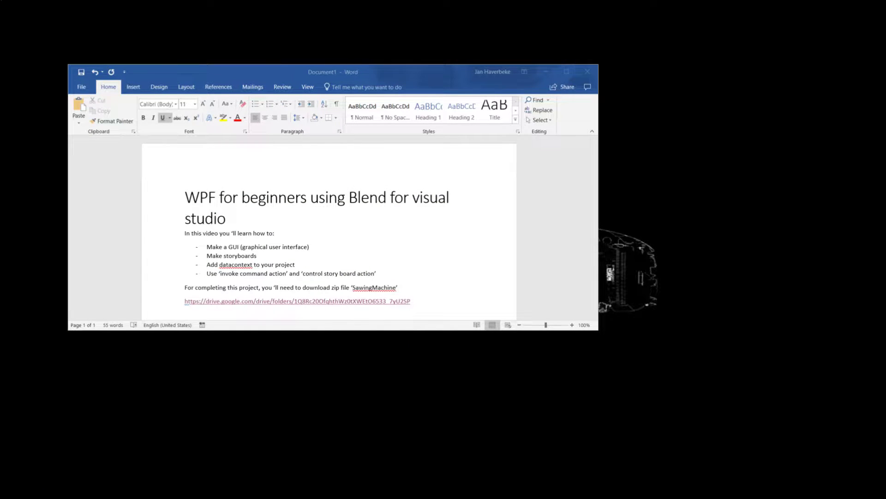
Copy the Google Drive link below the SawingMachine download note and open it in the web browser.
left_click_drag(434, 301, 183, 307)
key("ctrl+c")
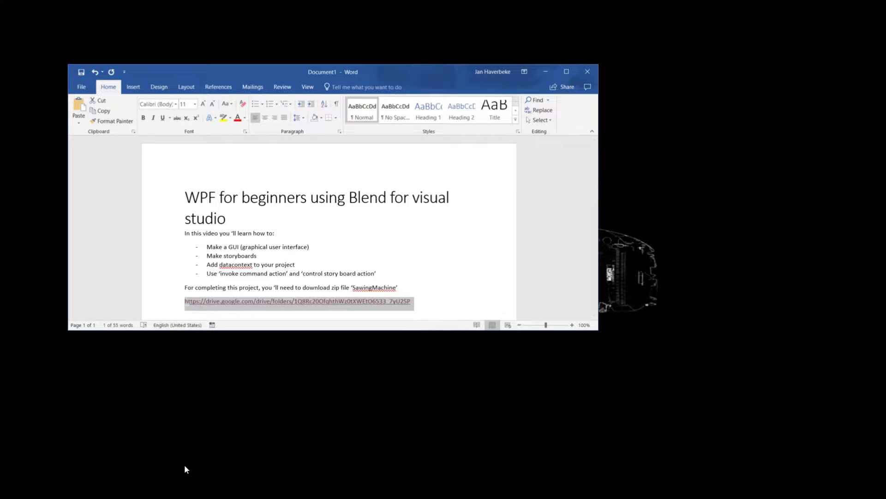
left_click(188, 489)
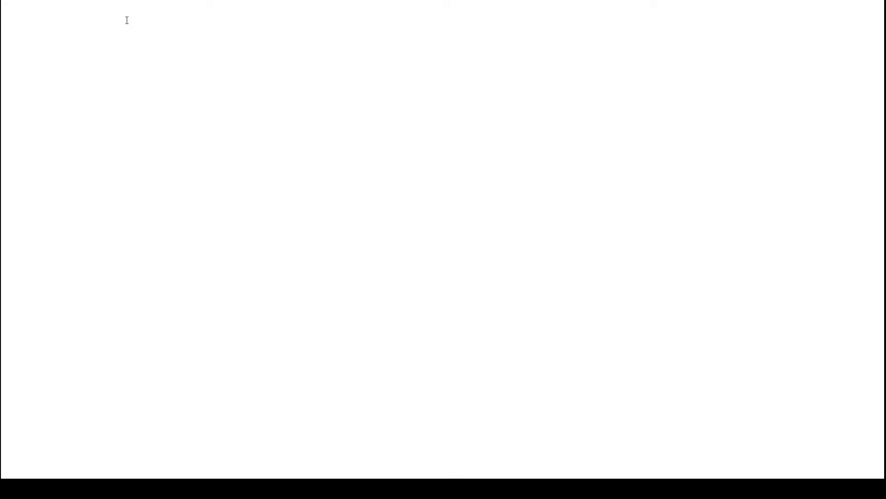
key("ctrl+v")
key("Return")
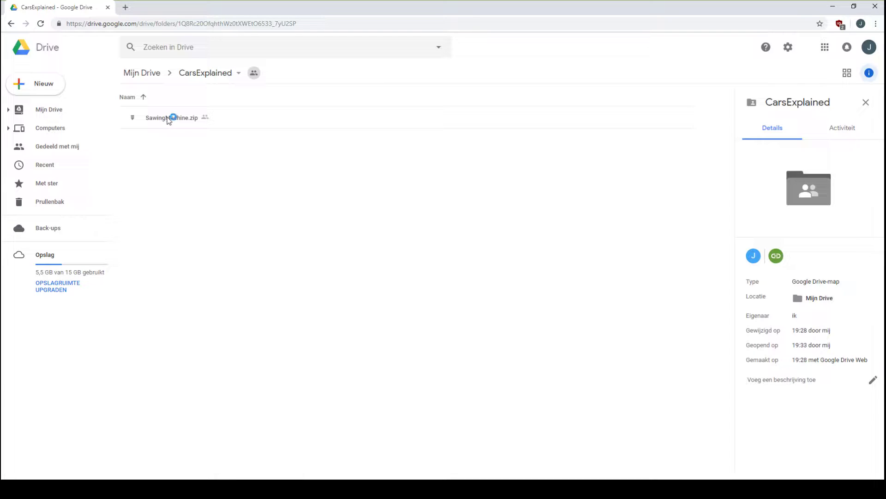
Download SawingMachine.zip from the CarsExplained Drive folder.
left_click(153, 119)
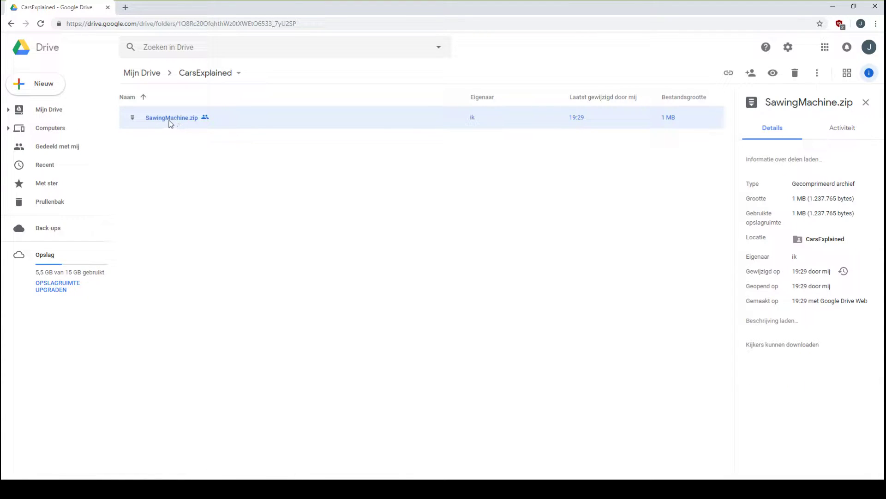
right_click(167, 119)
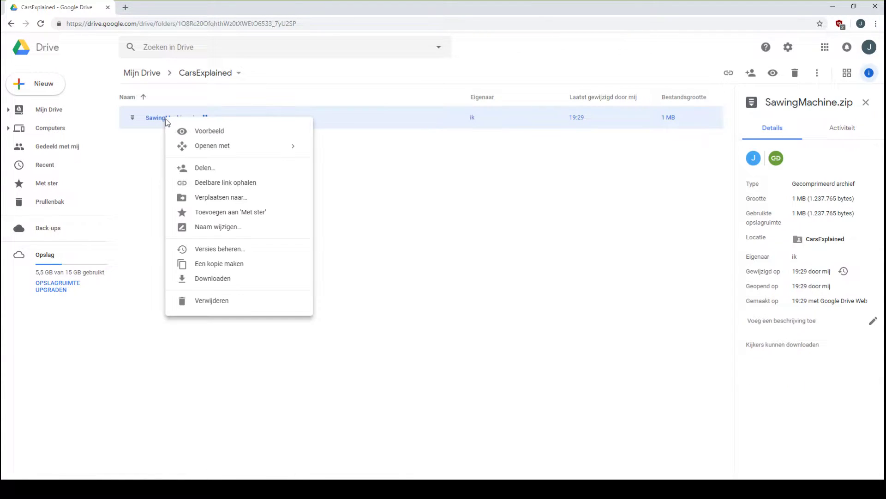
left_click(209, 279)
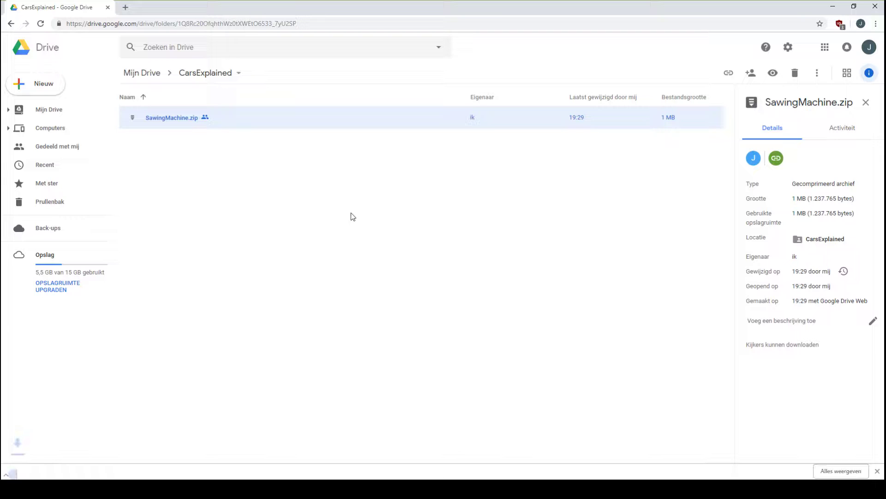
Show the downloaded SawingMachine.zip in File Explorer and extract it directly into the Downloads folder.
left_click(98, 469)
left_click(121, 439)
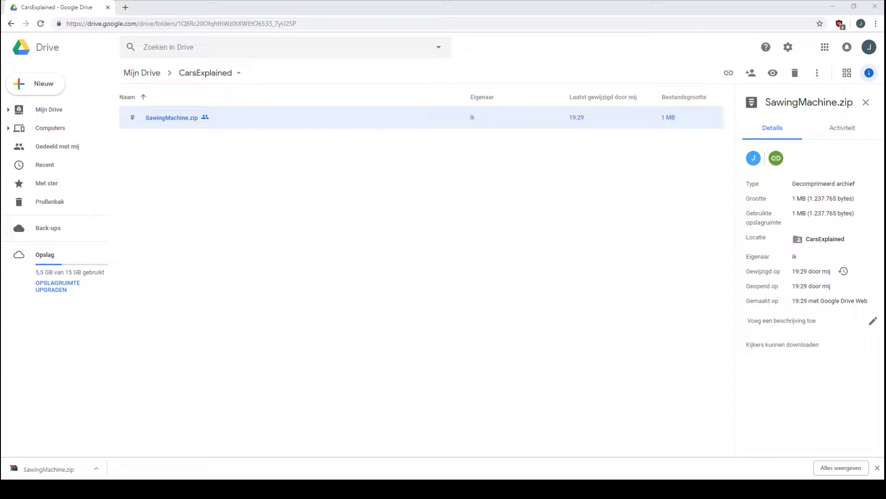
left_click_drag(1, 125, 233, 2)
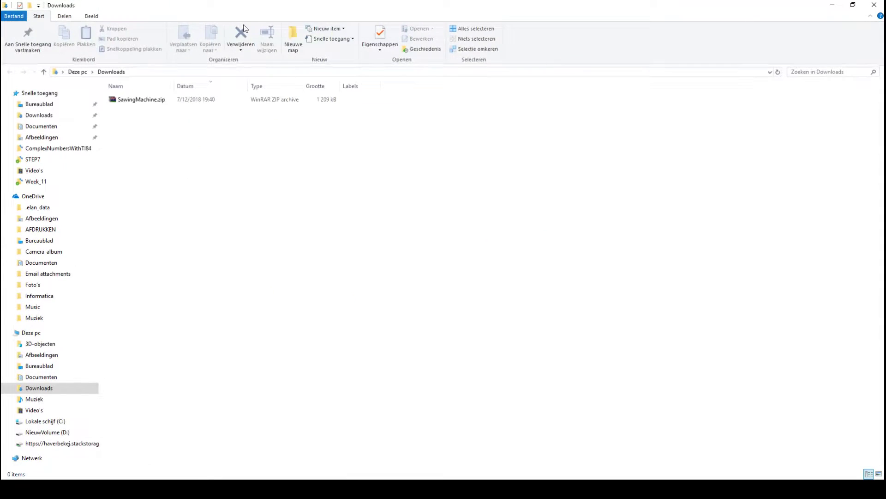
left_click(162, 101)
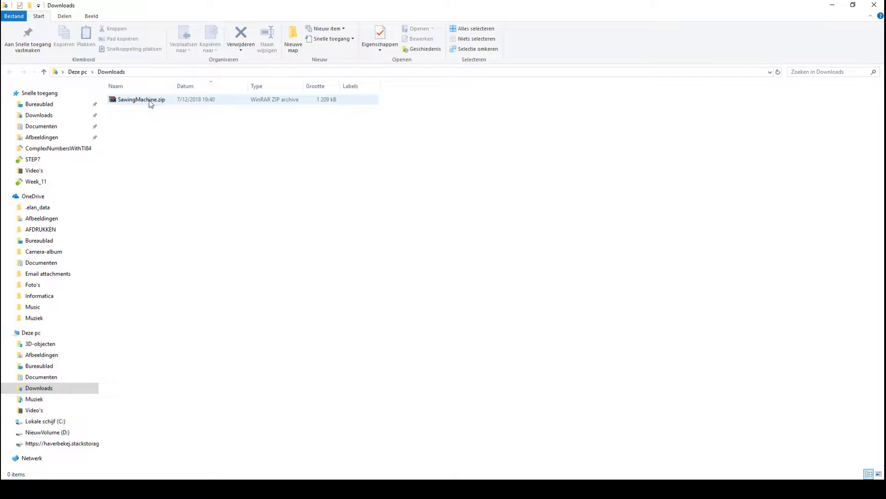
right_click(149, 101)
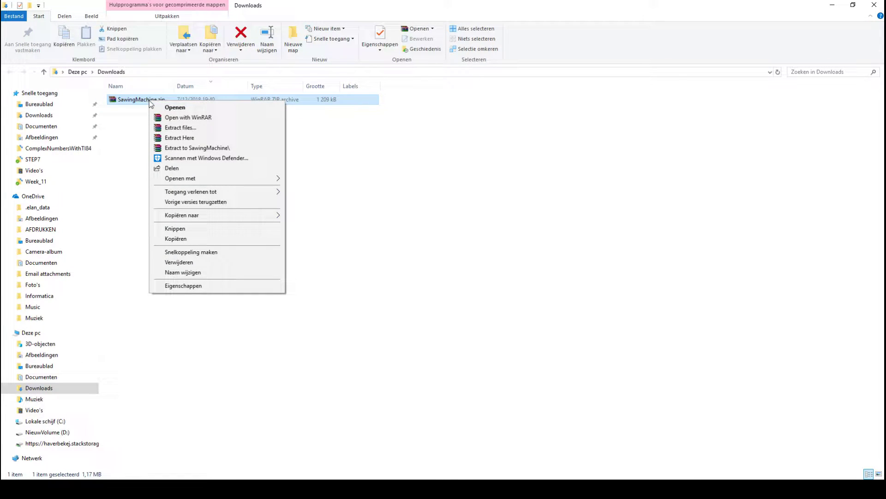
left_click(175, 138)
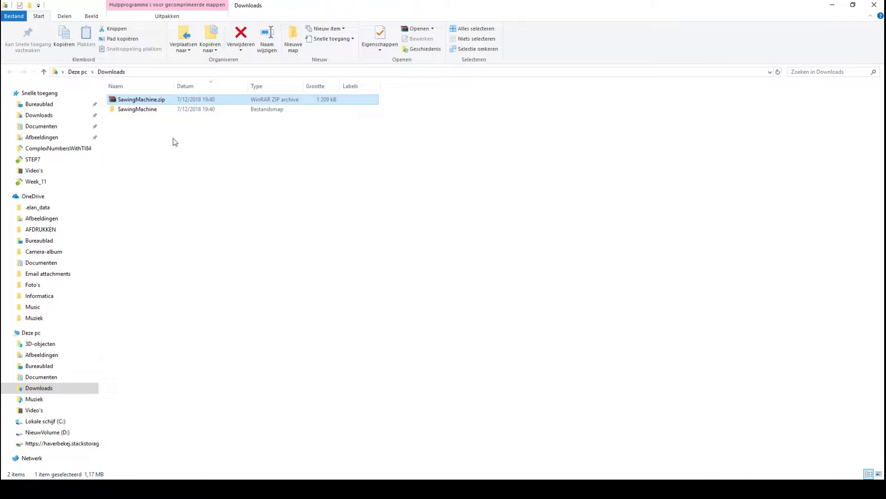
Run WpfZaagmachine_Uitbreiding.exe from the extracted SawingMachine_EXE folder and move its window to the middle of the display.
double_click(147, 111)
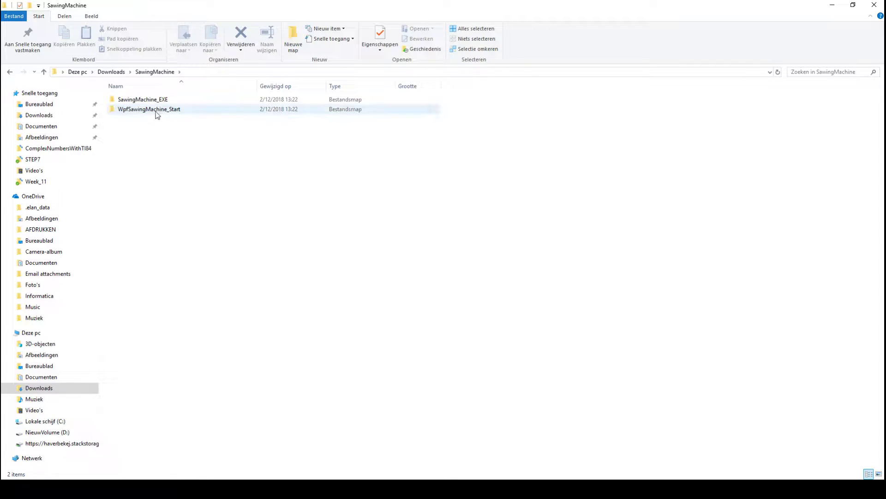
double_click(154, 101)
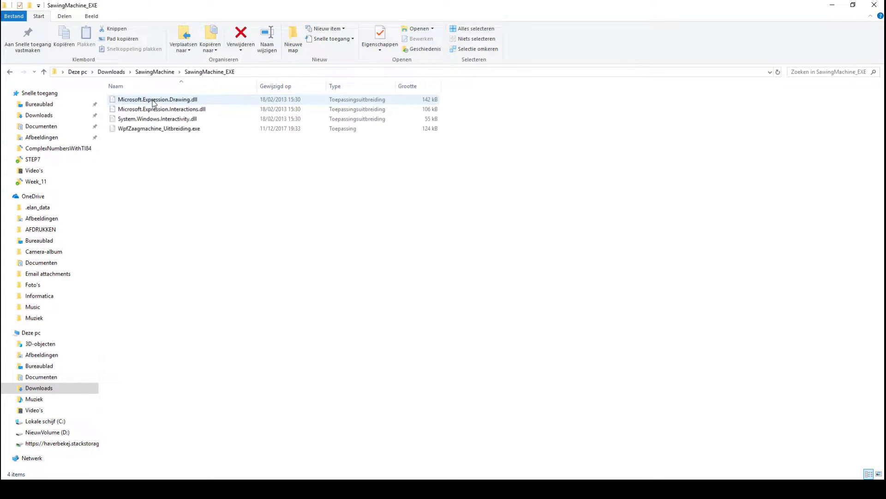
left_click(147, 130)
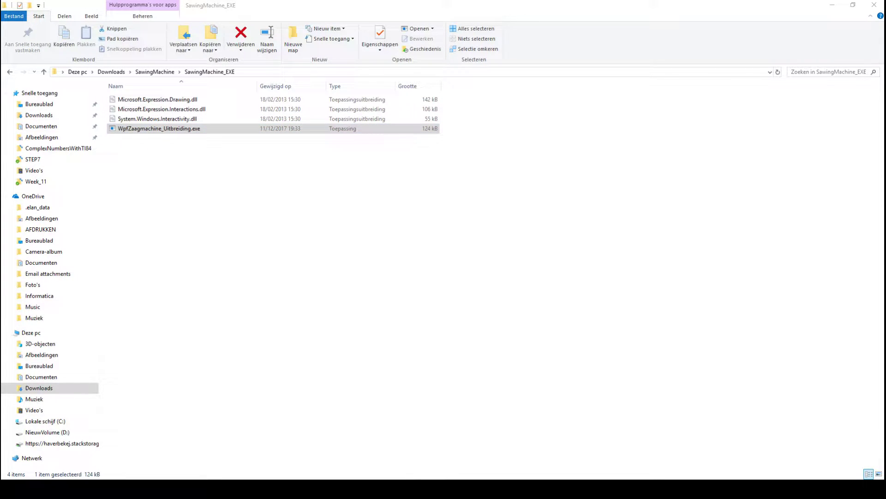
left_click_drag(158, 16, 432, 190)
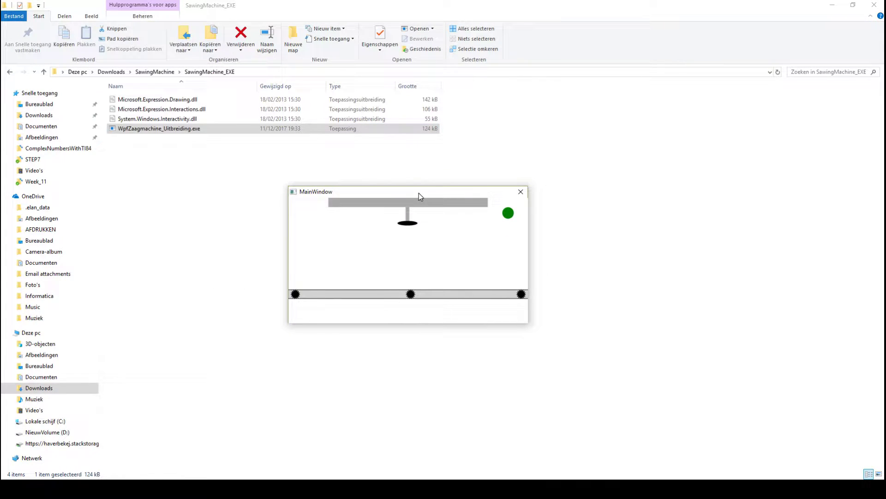
Try out the sawing machine demo by toggling its round start/stop indicator several times.
left_click(508, 213)
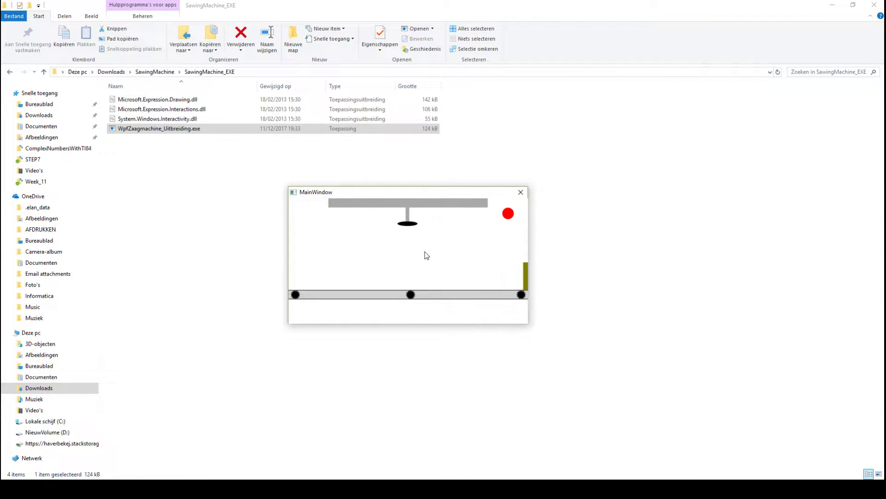
left_click(509, 216)
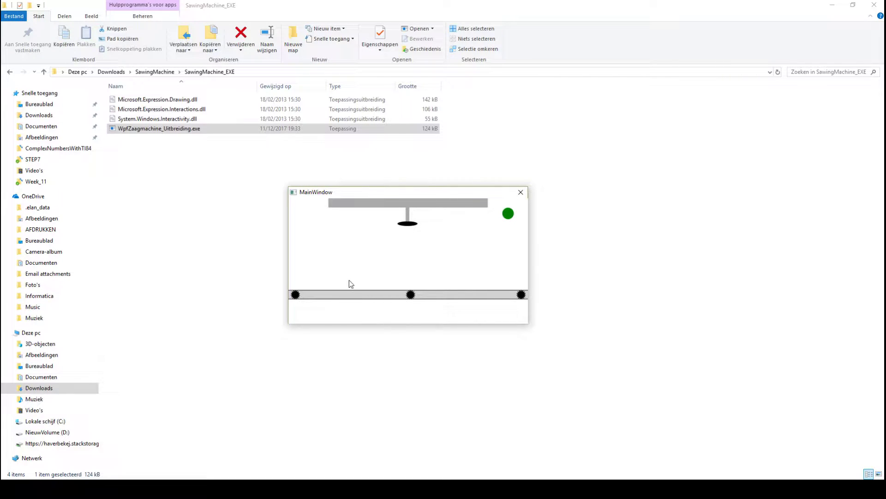
left_click(508, 216)
left_click(511, 215)
left_click(510, 215)
Capture a snip of the demo's MainWindow with the Snipping Tool (Knipprogramma) and minimize the snip.
key("super+s")
type("knip")
key("Return")
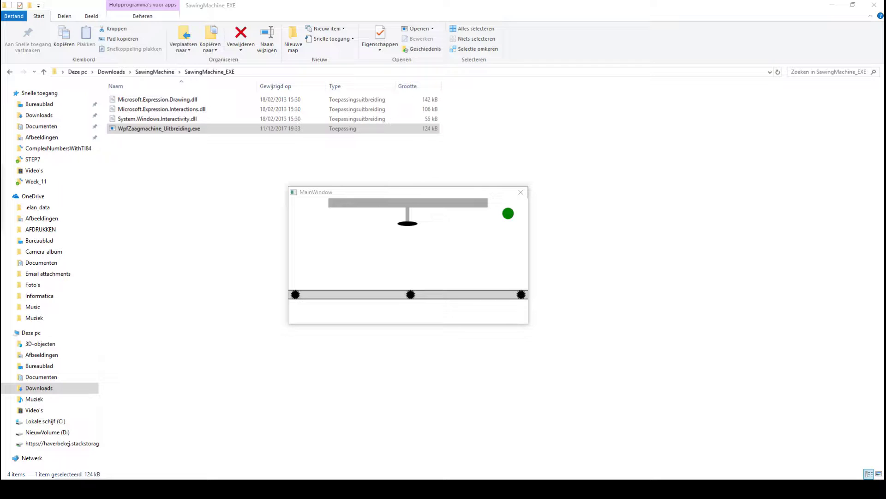
left_click_drag(283, 182, 531, 323)
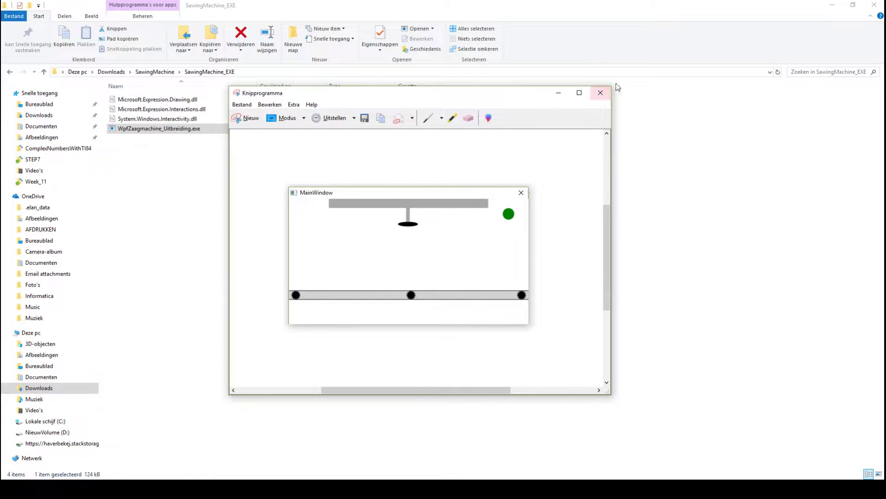
left_click(560, 96)
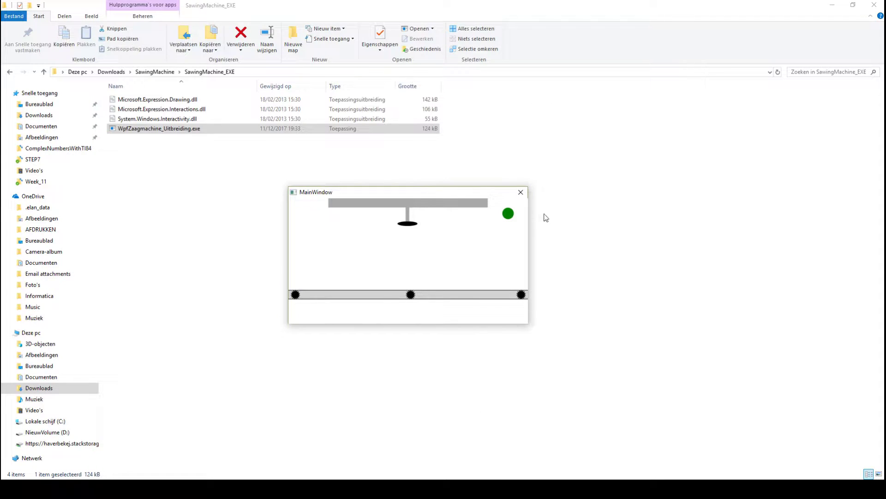
Close the demo, browse to the WpfSawingMachine_Start folder and switch to Blend for Visual Studio.
left_click(521, 192)
left_click(160, 72)
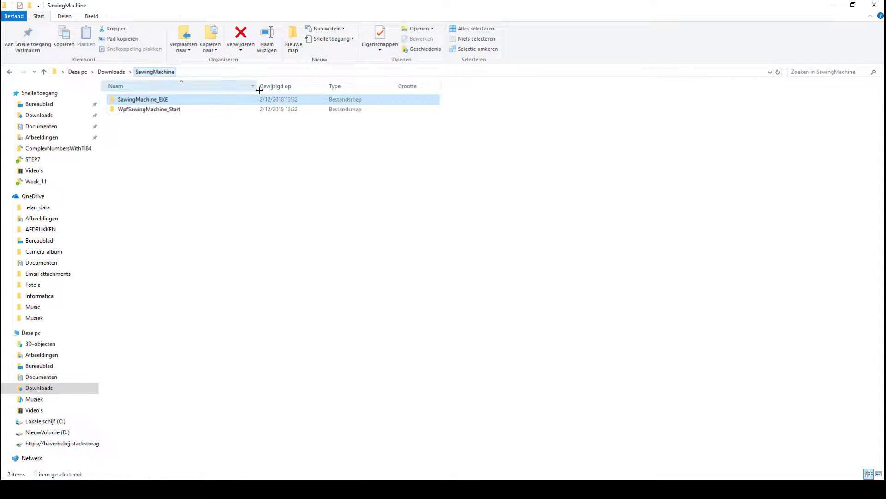
double_click(169, 111)
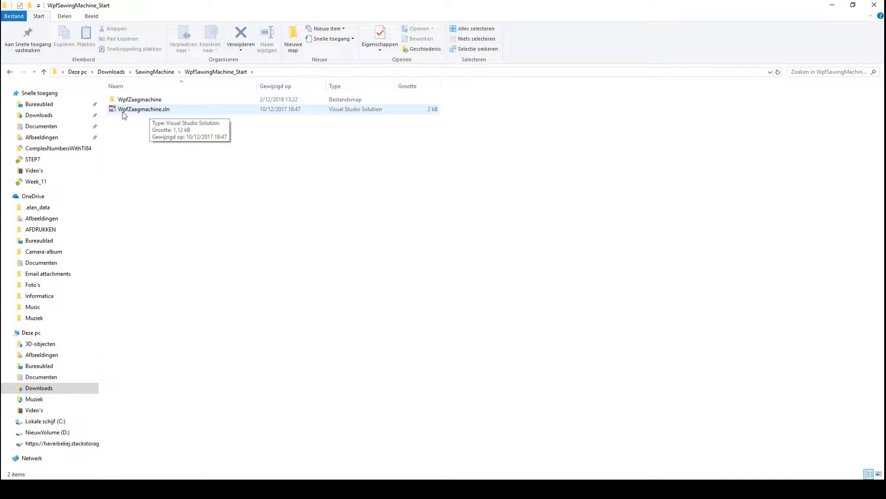
key("alt+Tab")
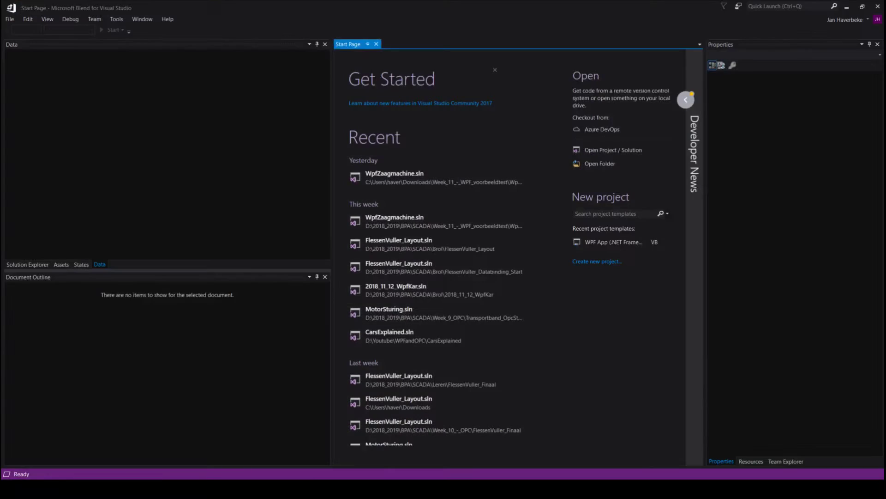
Try to open the project as a folder, selecting WpfZaagmachine inside Downloads, SawingMachine, WpfSawingMachine_Start.
left_click(13, 20)
mouse_move(32, 40)
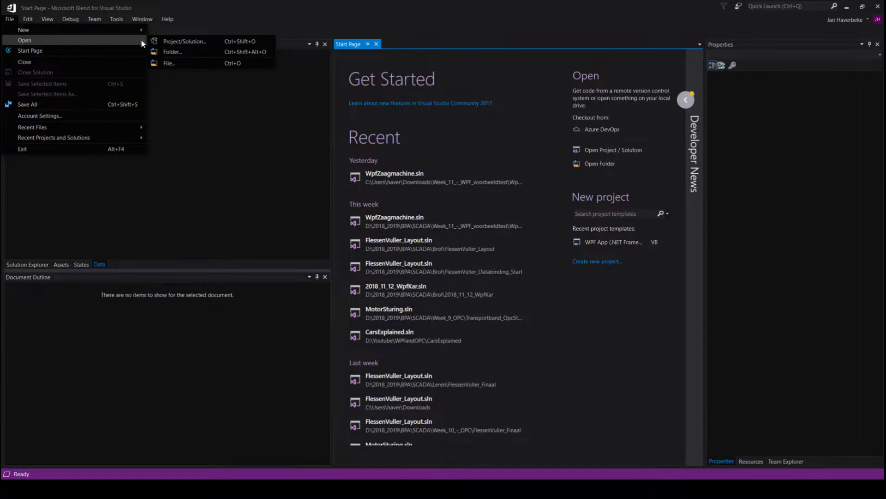
left_click(174, 49)
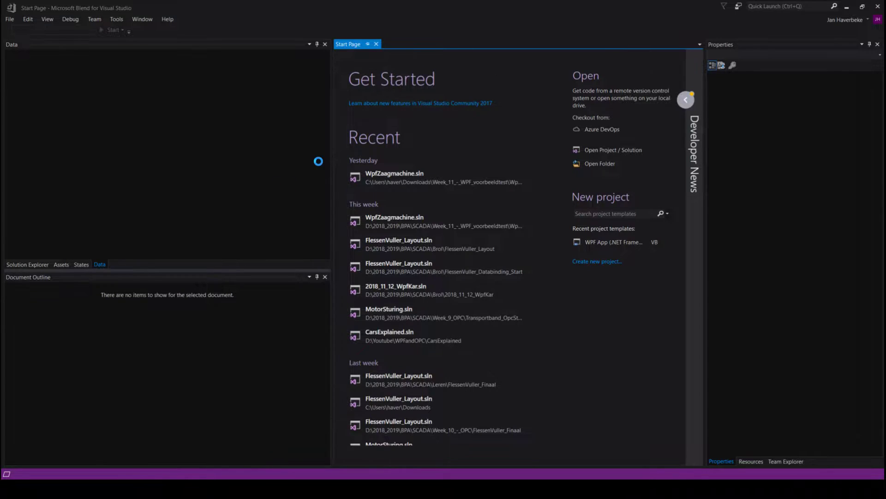
left_click_drag(71, 68, 74, 105)
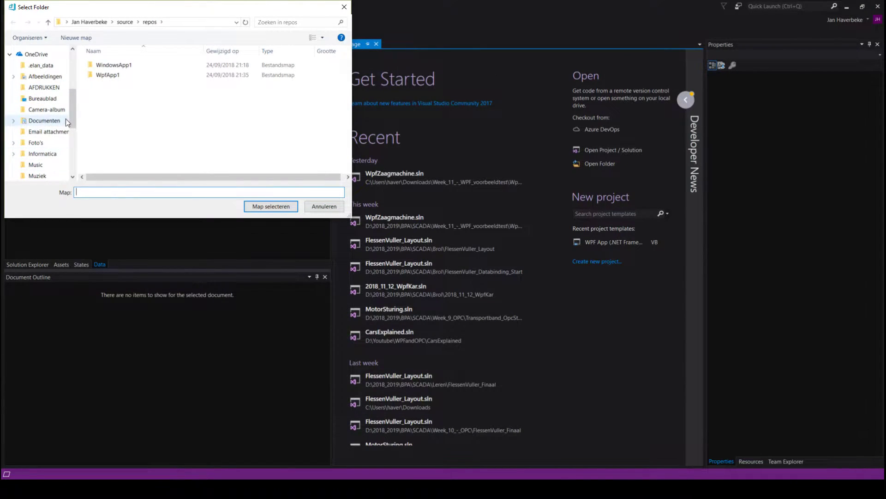
scroll(66, 119, "down", 3)
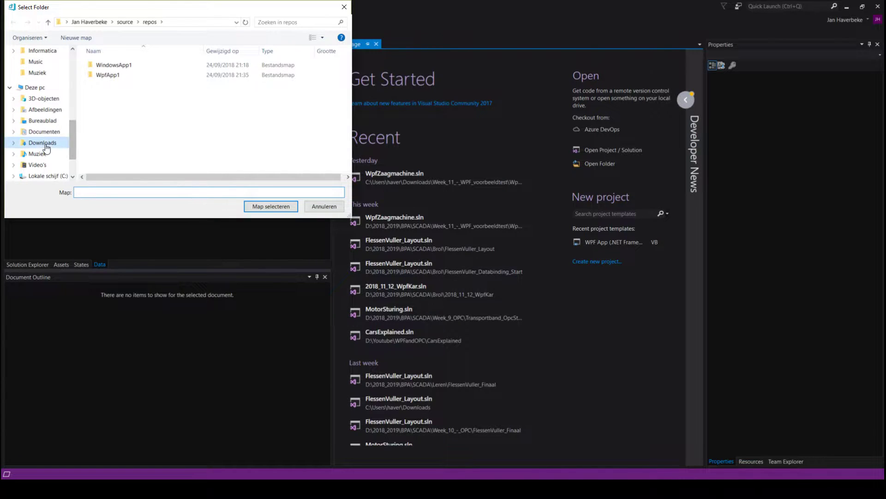
left_click(46, 144)
double_click(160, 64)
double_click(134, 75)
double_click(116, 66)
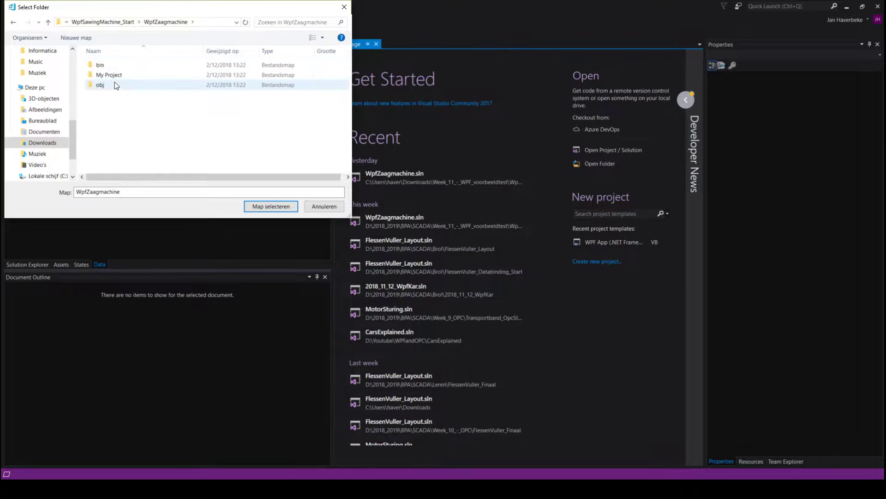
left_click(110, 22)
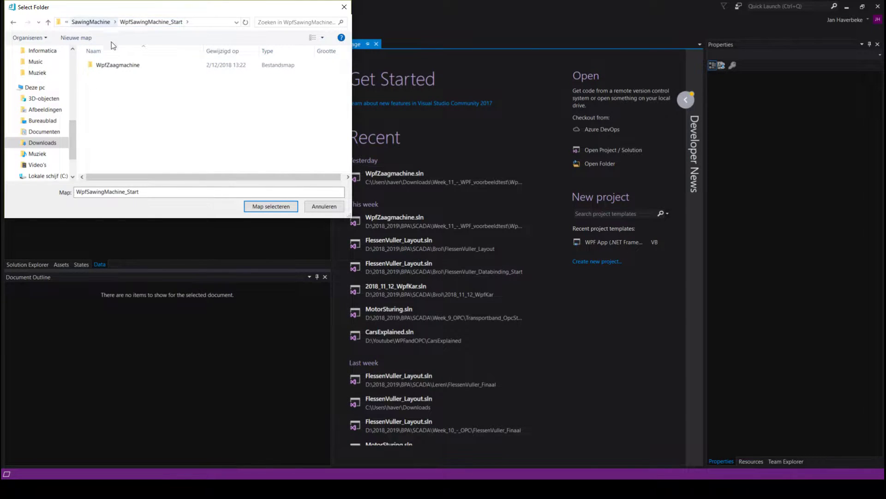
double_click(117, 65)
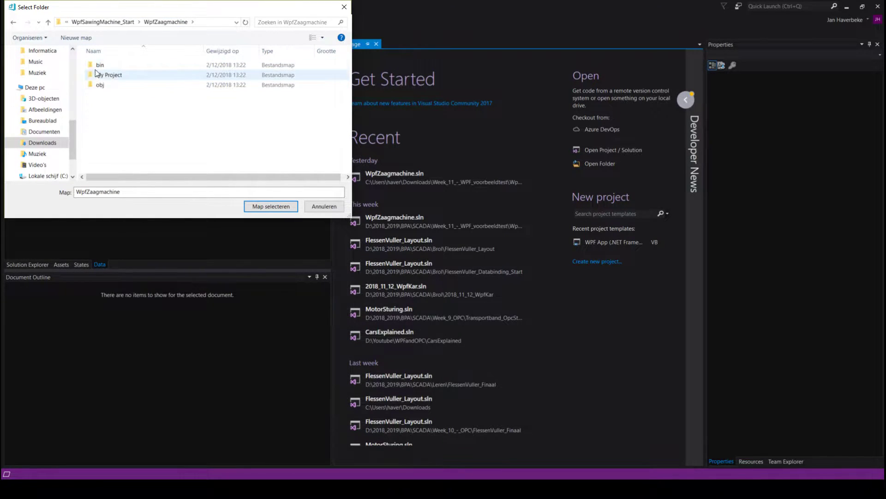
left_click(107, 22)
left_click(129, 65)
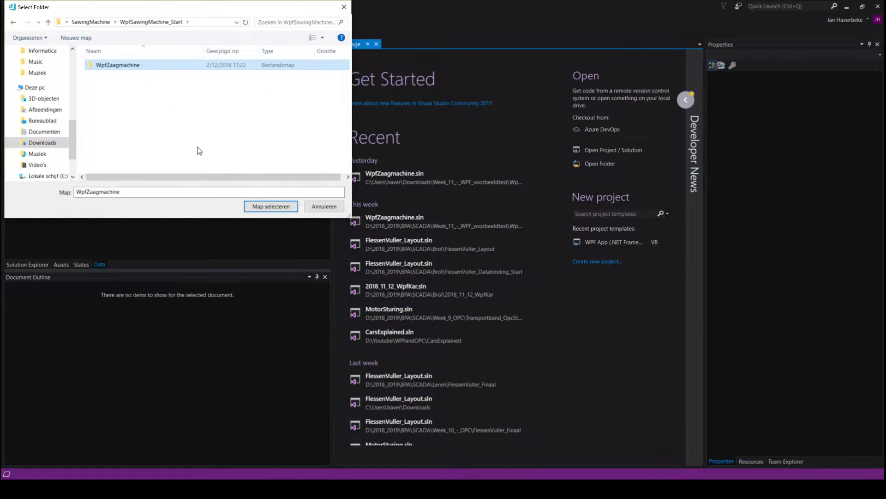
left_click(266, 207)
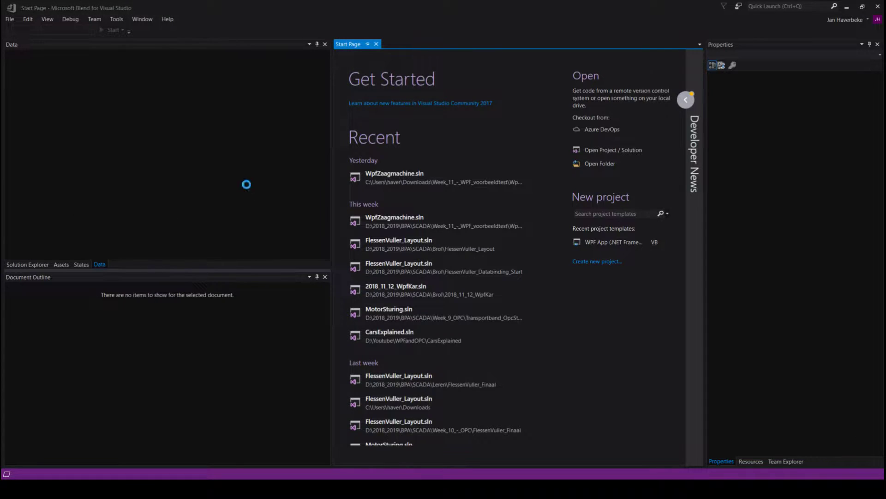
Open the WpfZaagmachine.sln solution from Downloads, SawingMachine, WpfSawingMachine_Start.
left_click(9, 20)
left_click(10, 20)
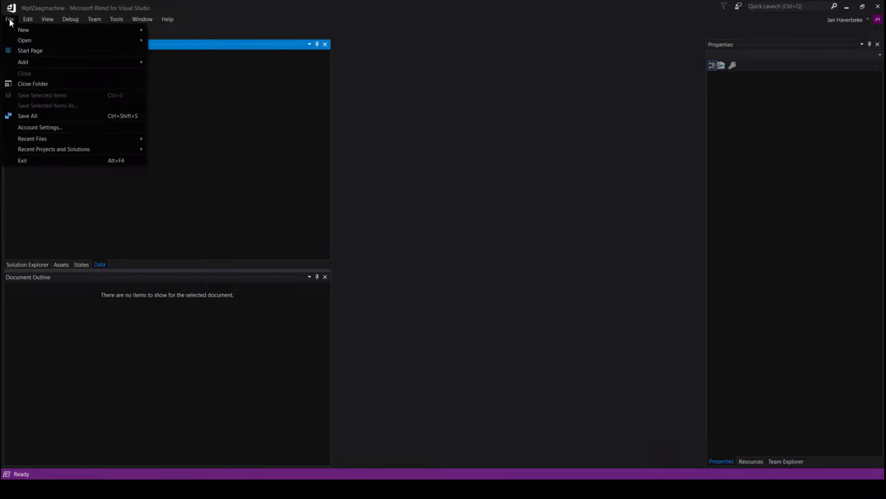
mouse_move(96, 41)
left_click(163, 37)
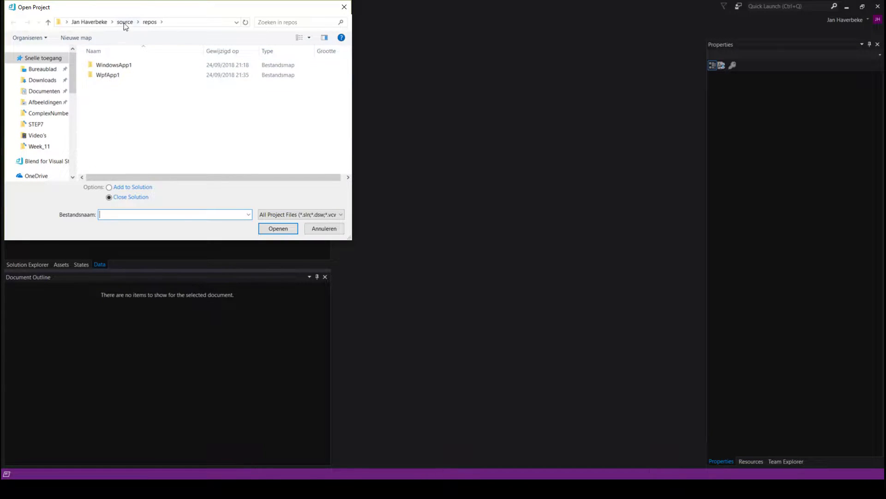
scroll(56, 139, "down", 6)
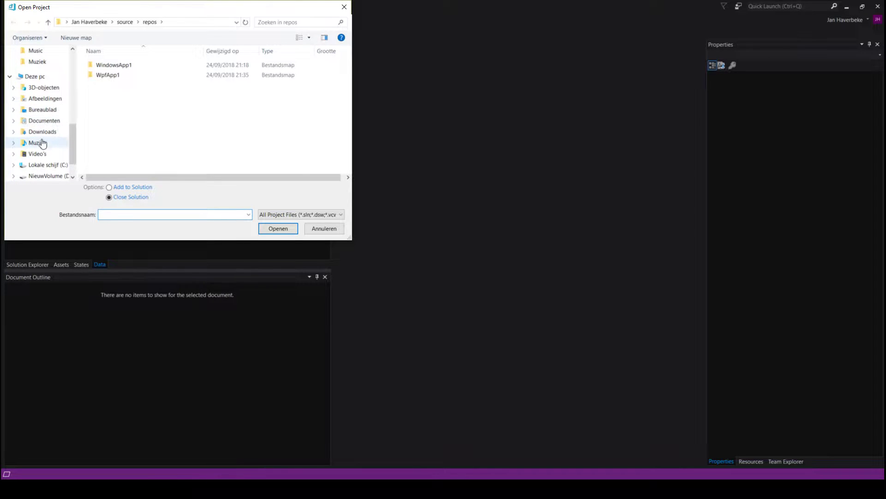
left_click(41, 134)
double_click(127, 65)
left_click(119, 76)
double_click(119, 76)
left_click(119, 76)
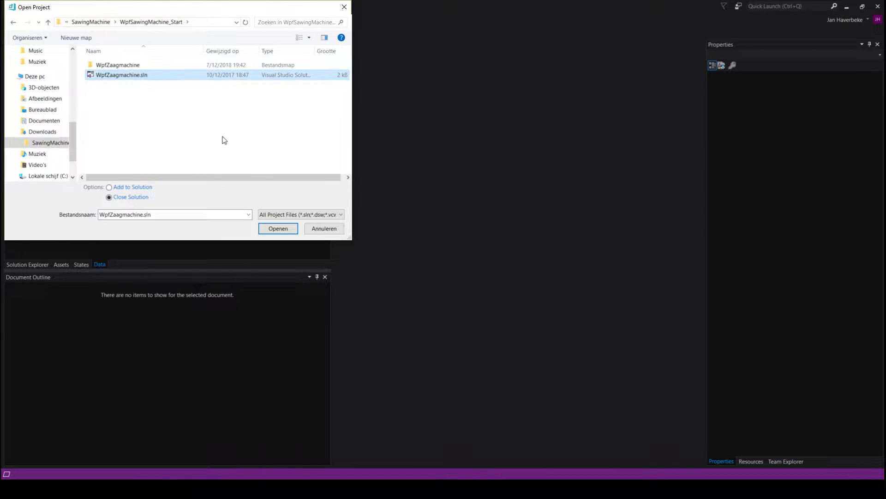
left_click(282, 228)
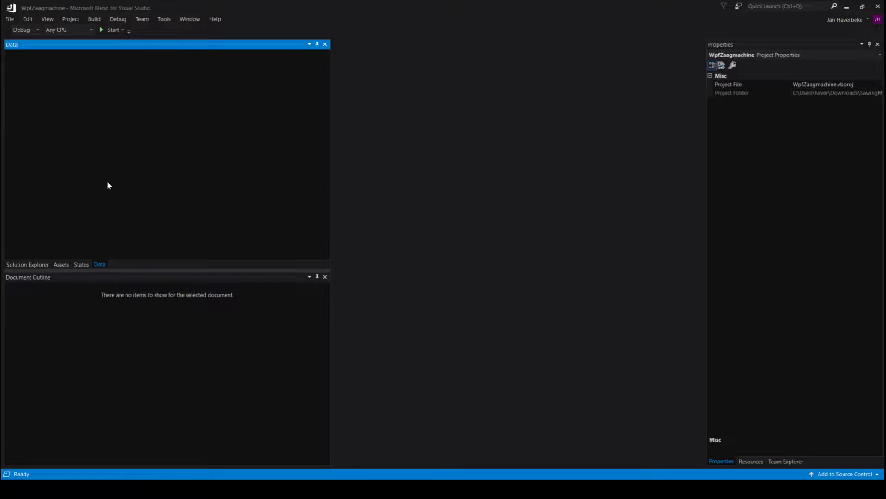
Open MainWindow.xaml from the project and set its Grid's DataContext to a new clsZaagMachineVM object.
left_click(26, 265)
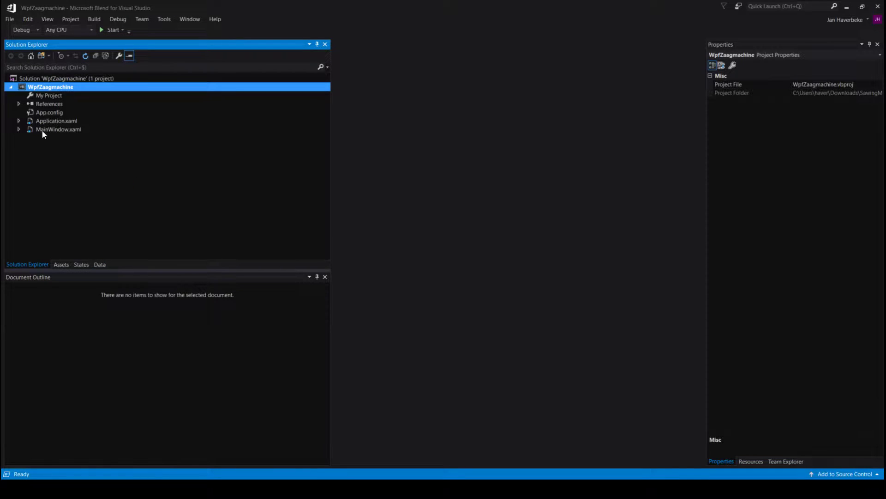
double_click(56, 130)
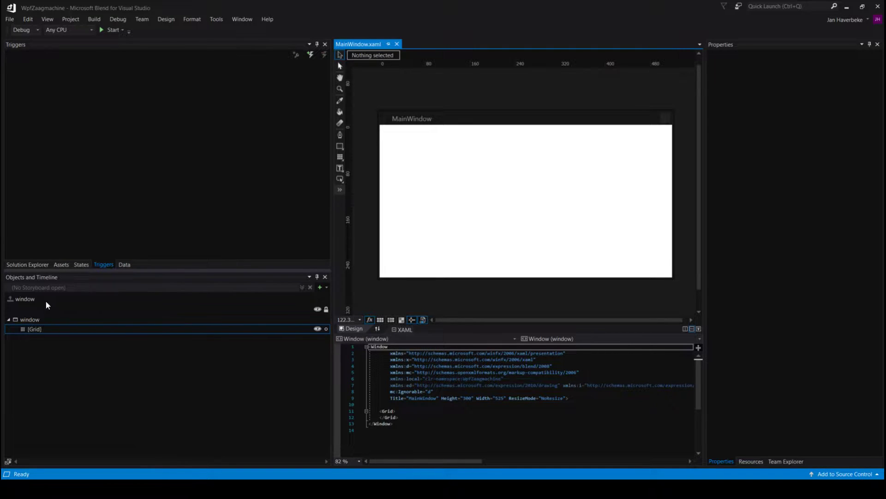
left_click(26, 329)
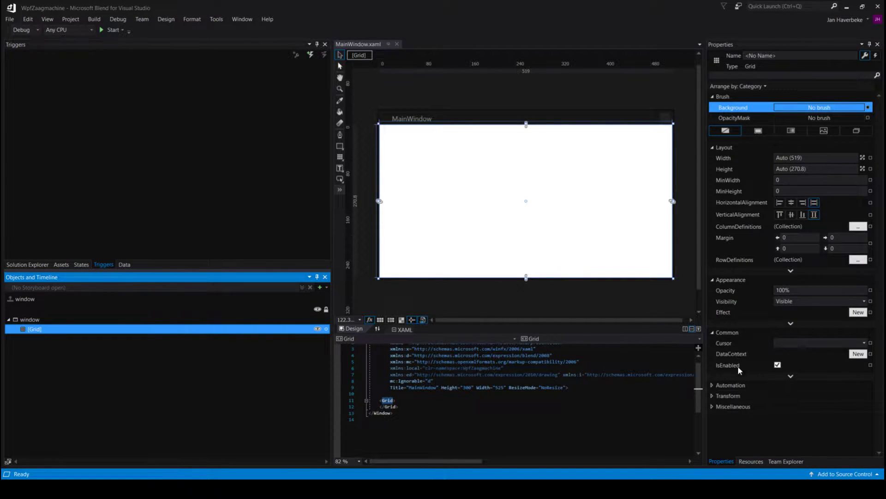
left_click(859, 353)
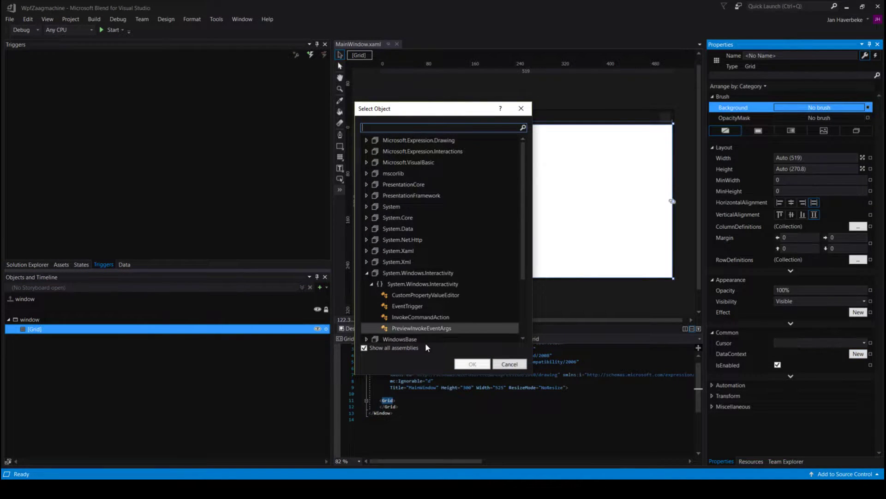
left_click_drag(521, 256, 521, 291)
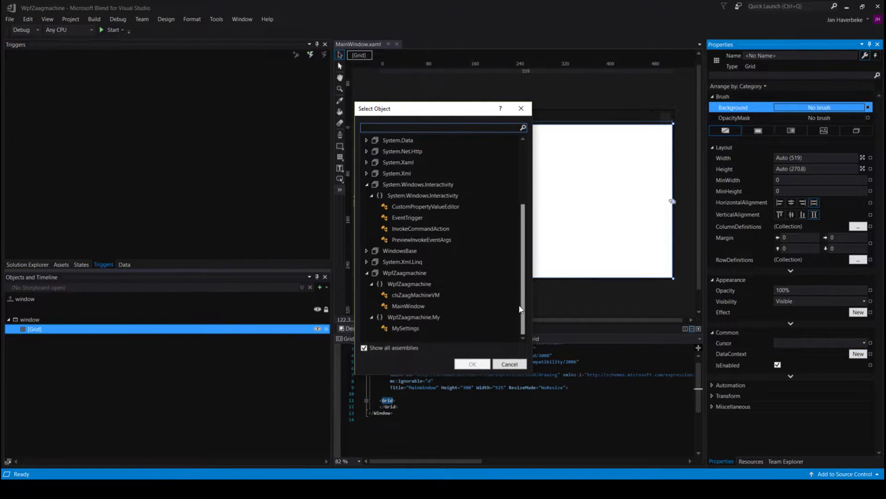
left_click(435, 295)
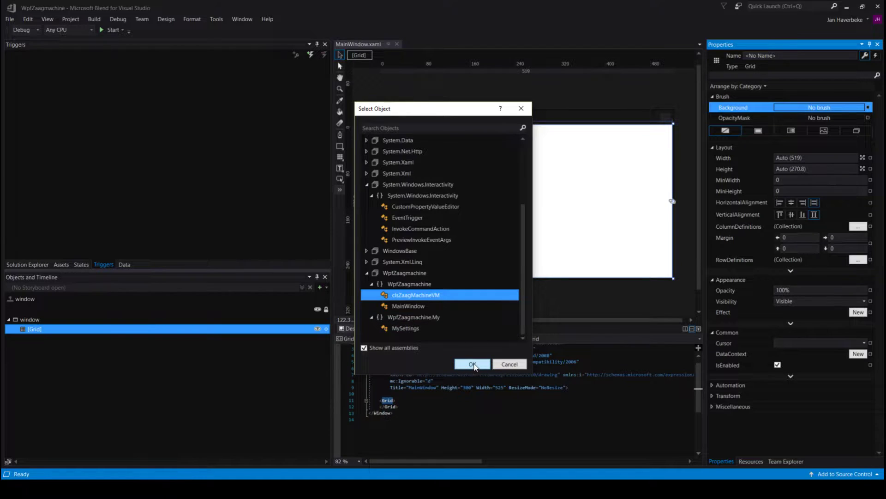
left_click(472, 365)
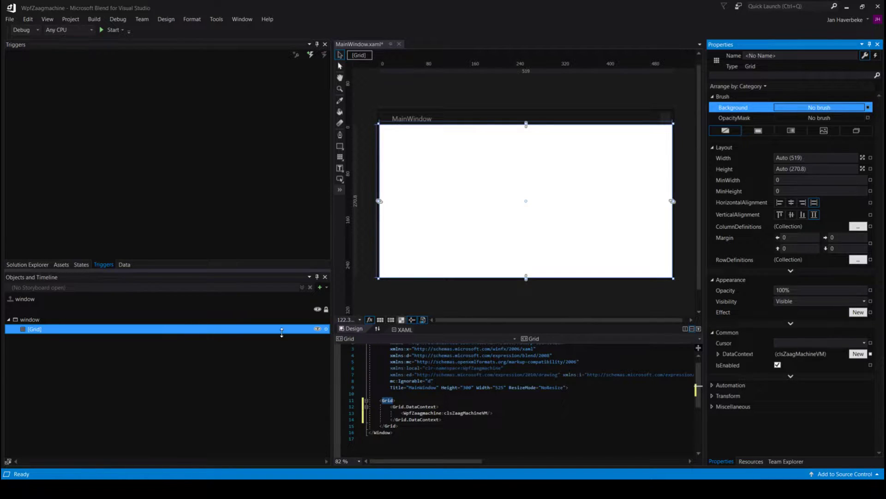
Arrange the Knipprogramma snip and Blend side by side, giving Blend the wider share and showing the whole MainWindow capture in the snip.
left_click(43, 344)
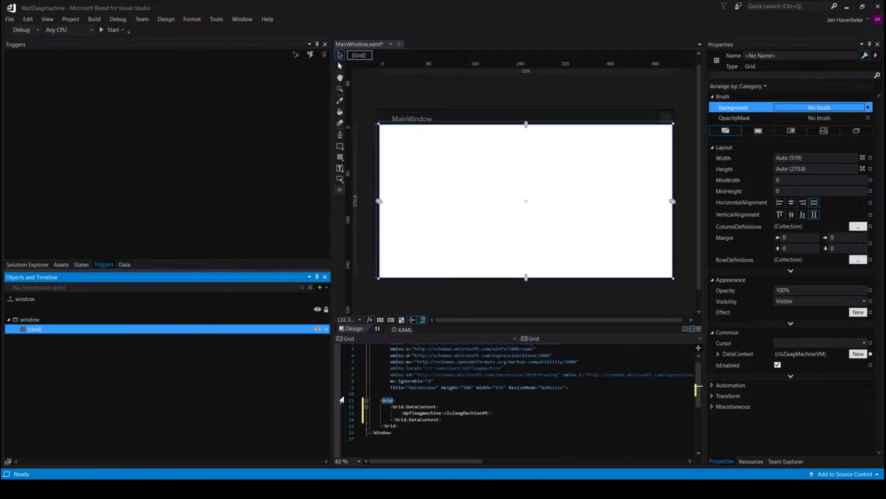
key("super+Right")
left_click(341, 376)
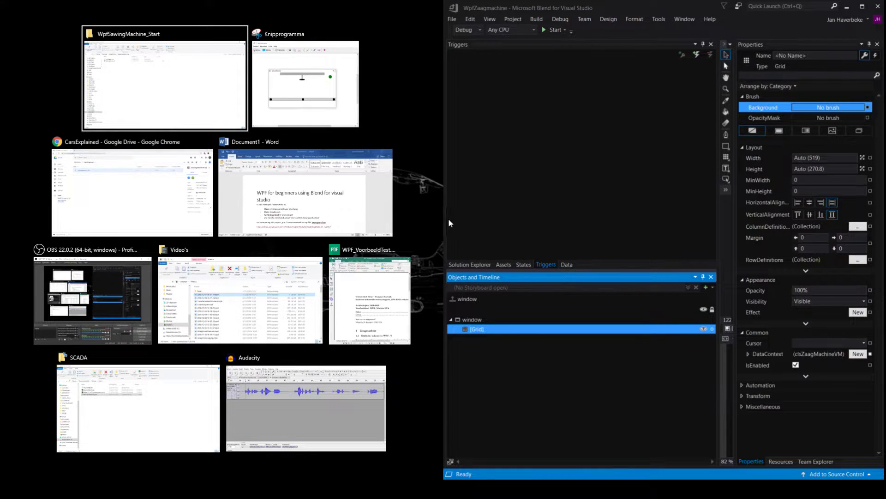
left_click(291, 100)
left_click_drag(441, 193, 198, 172)
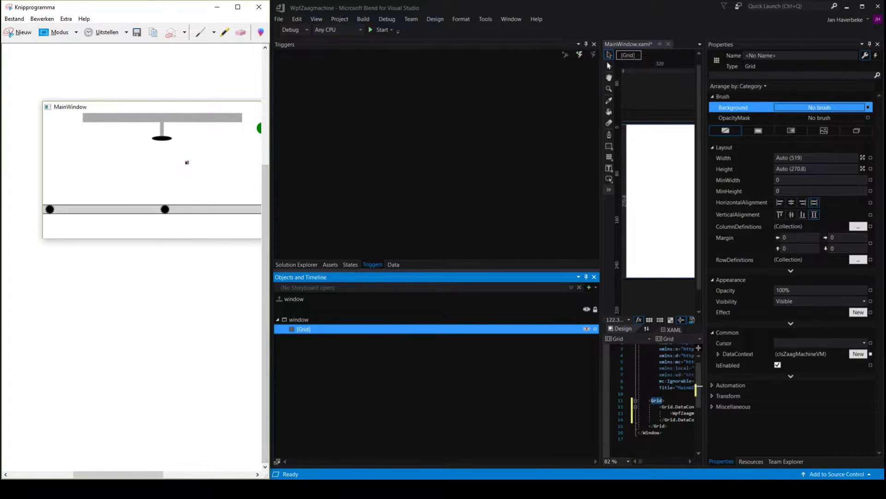
left_click_drag(93, 475, 102, 475)
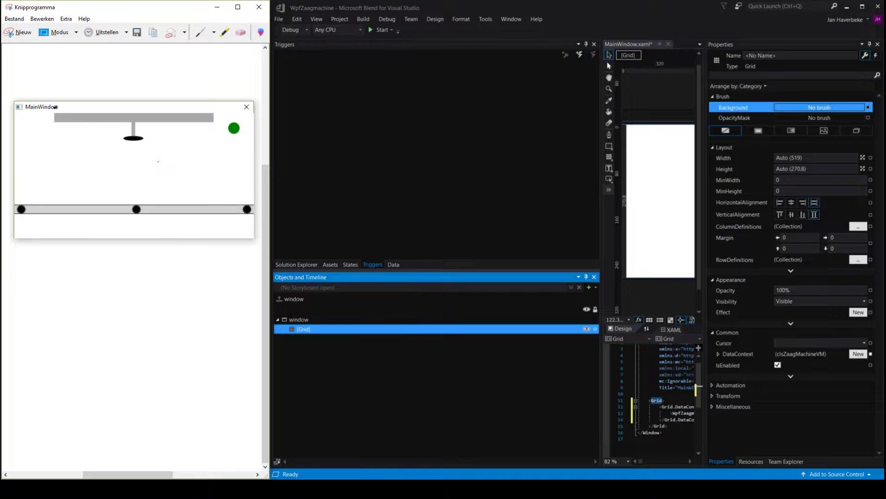
Mark the planned grid on the snip with two vertical lines at the beam's ends and short horizontal marks for the row boundaries.
left_click_drag(54, 102, 49, 222)
left_click_drag(213, 96, 207, 227)
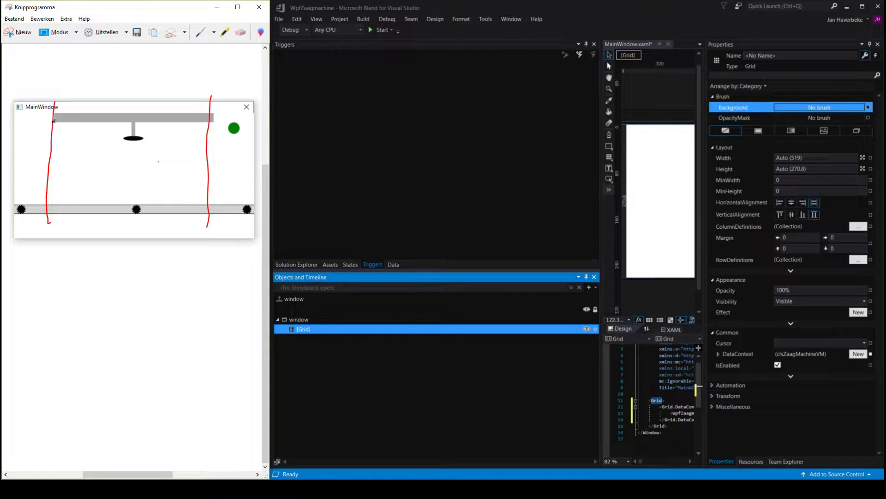
left_click_drag(45, 124, 66, 124)
left_click_drag(48, 139, 61, 141)
mouse_move(42, 203)
left_mouse_down()
mouse_move(53, 202)
mouse_move(52, 217)
left_mouse_up()
Widen the design area and add three column definitions to the Grid.
left_click_drag(601, 140, 385, 143)
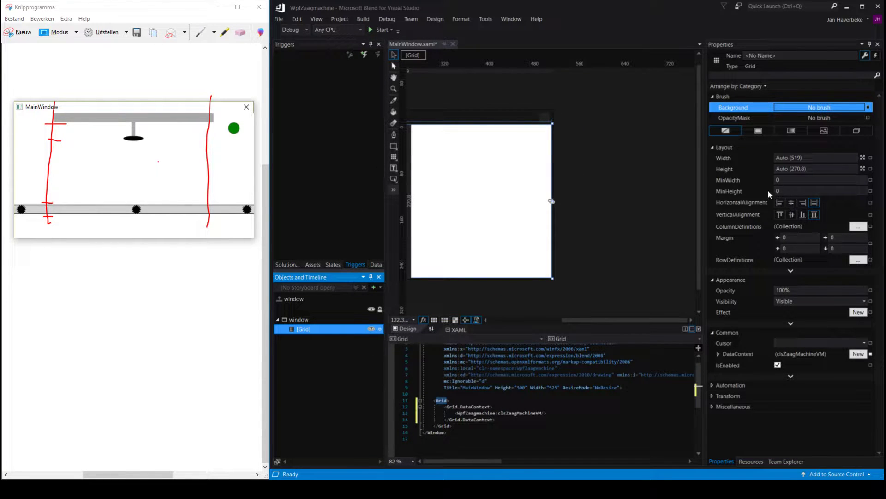
left_click(857, 227)
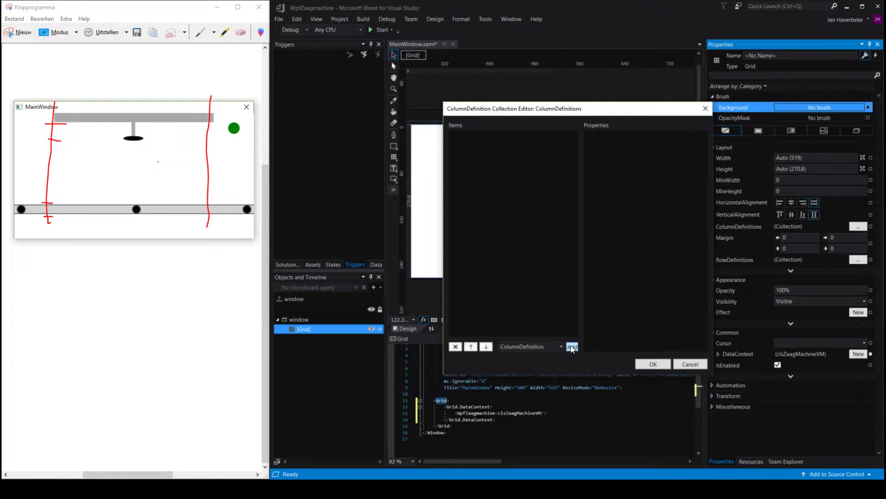
left_click(572, 347)
left_click(572, 346)
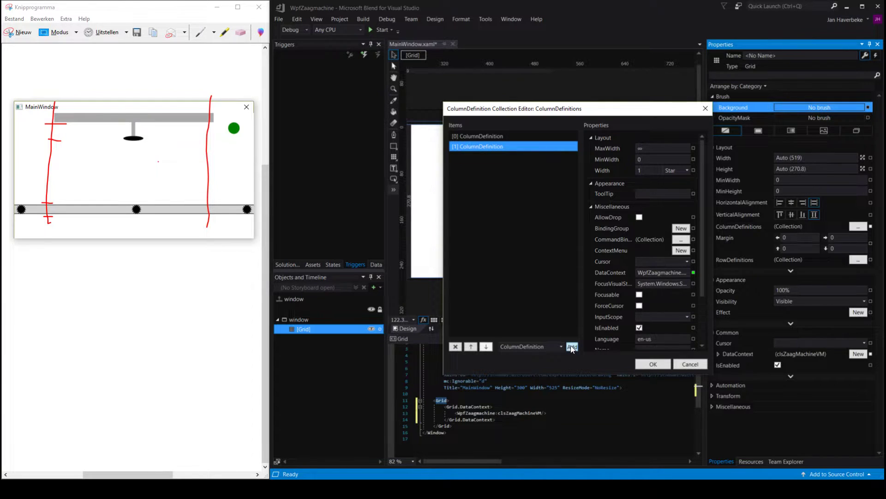
left_click(572, 347)
left_click(657, 364)
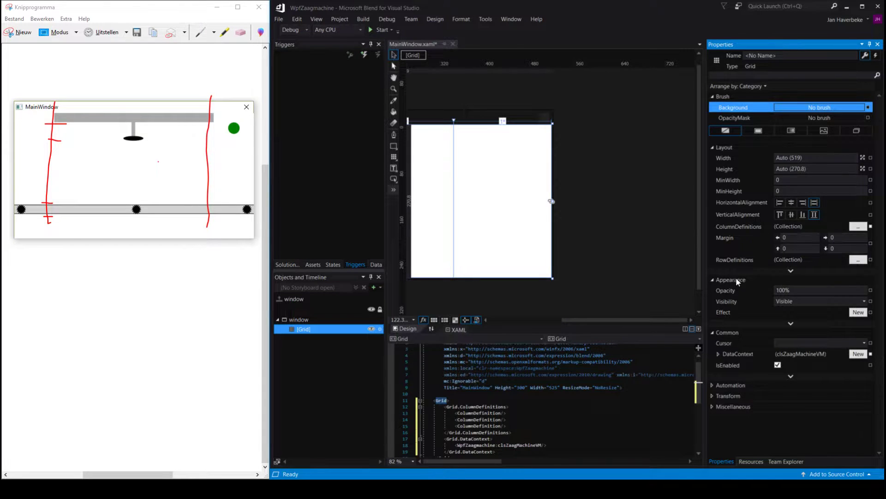
Maximize Blend and add five row definitions to the Grid.
left_click(862, 6)
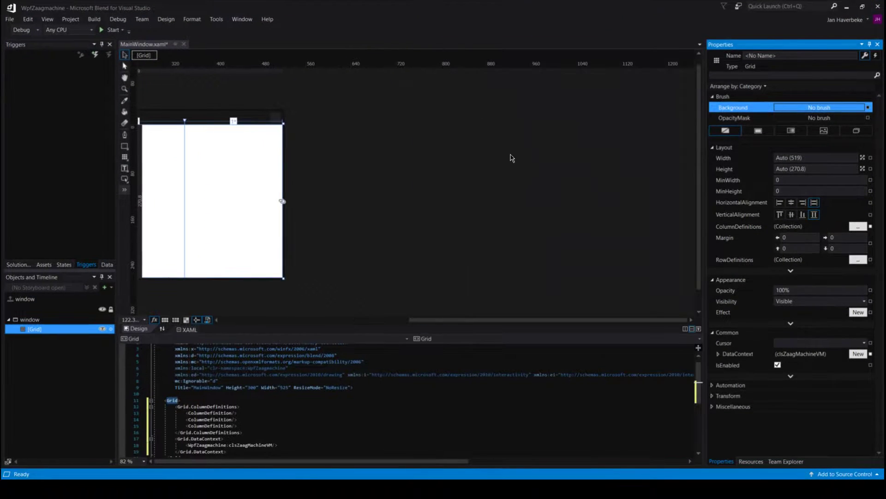
left_click_drag(433, 317, 325, 319)
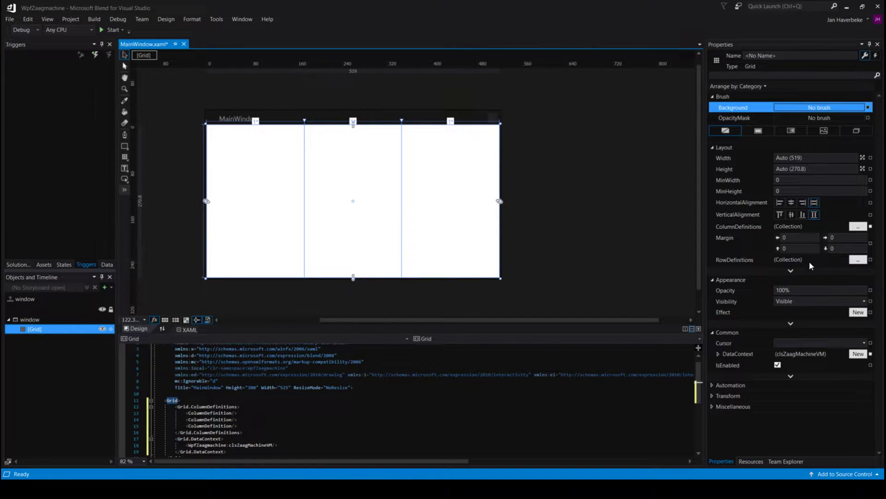
left_click(858, 260)
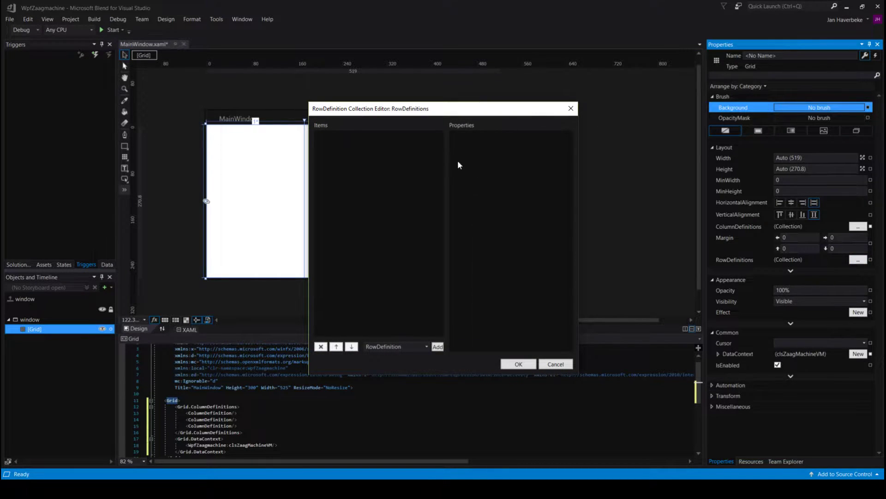
left_click(436, 347)
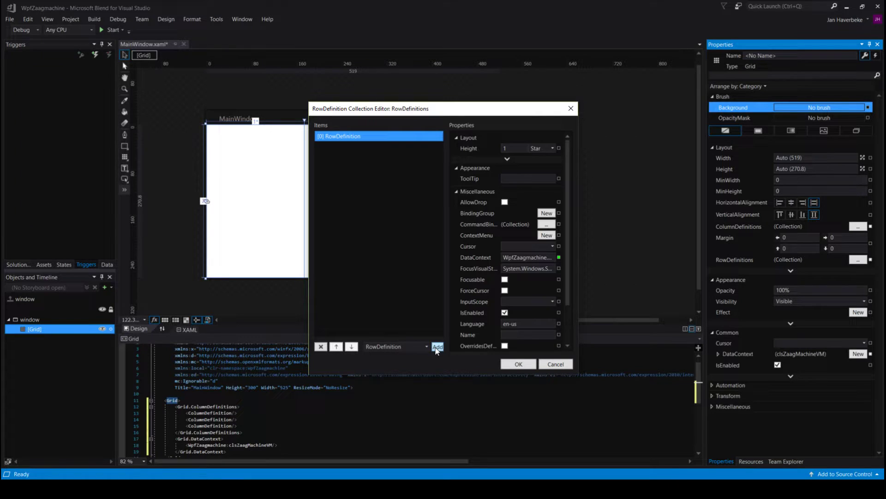
left_click(437, 348)
left_click(437, 347)
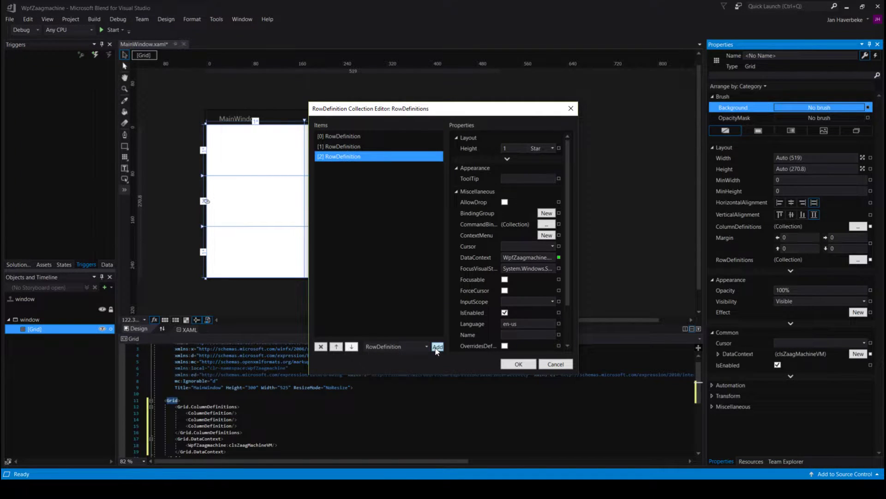
left_click(436, 347)
left_click(436, 347)
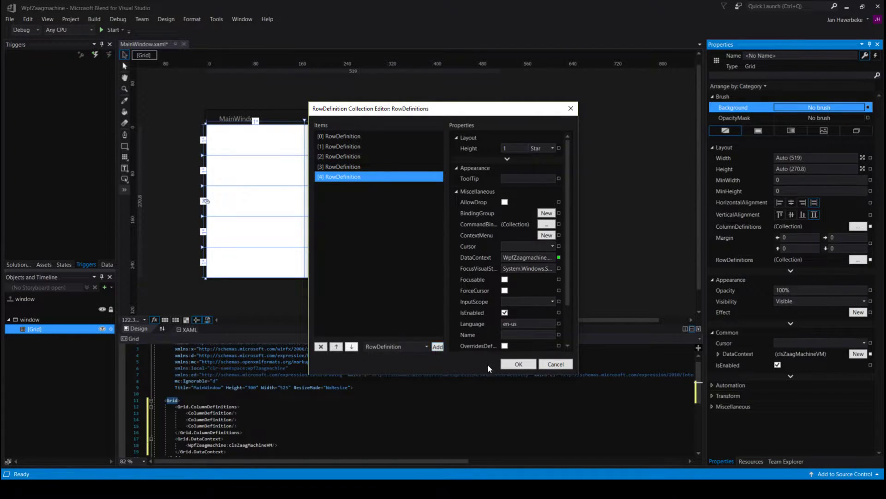
left_click(517, 364)
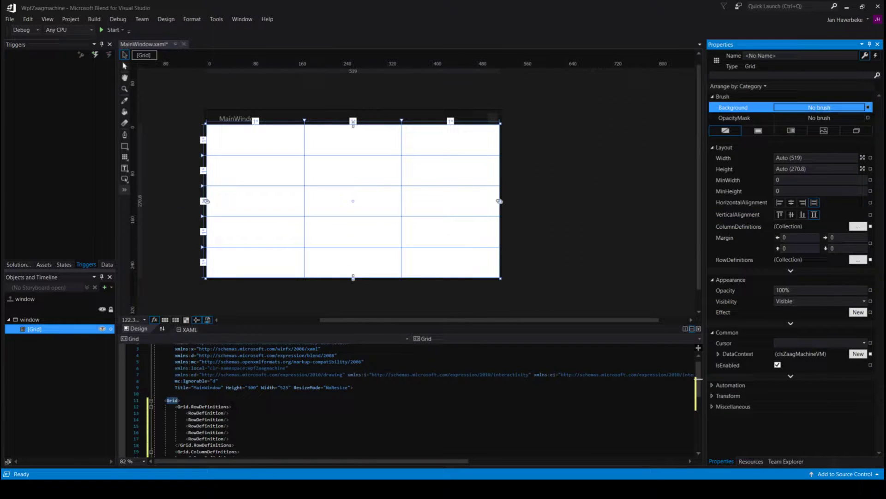
Place the annotated Knipprogramma snip beside Blend again as a reference for the Grid layout.
key("alt+Tab")
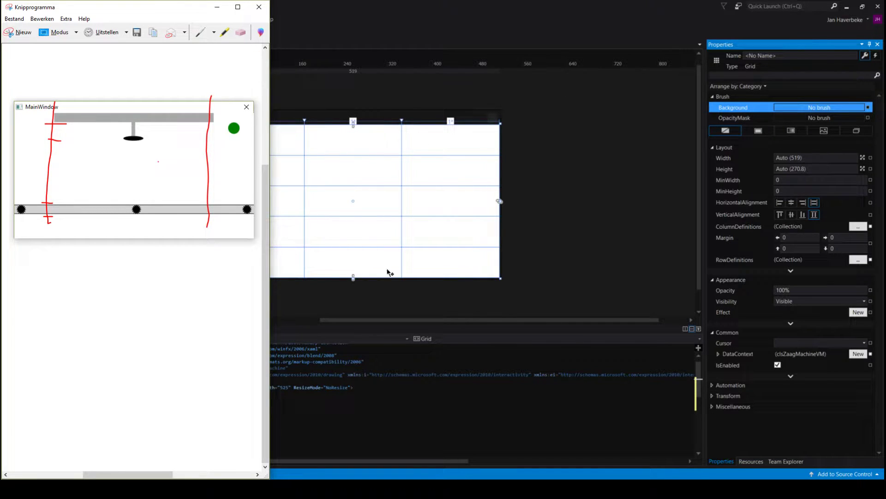
left_click_drag(383, 319, 356, 316)
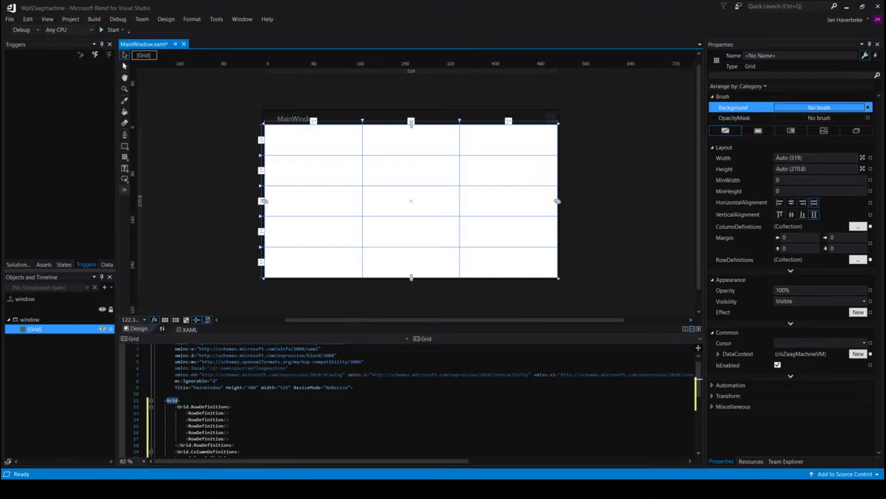
key("super+Right")
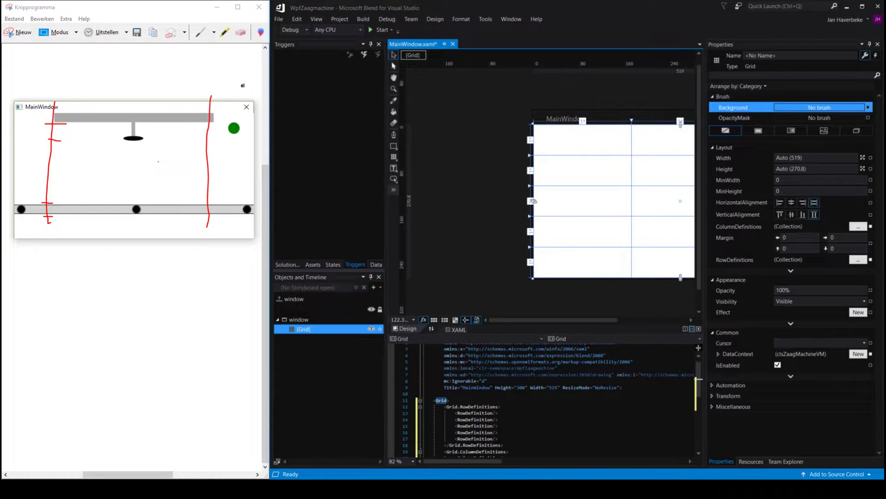
left_click_drag(517, 320, 570, 318)
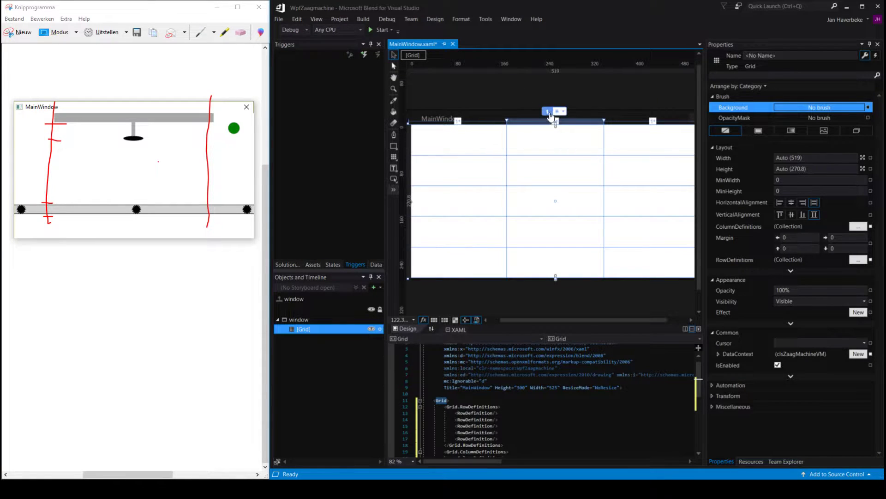
Set the width of the Grid's middle column to 6 star.
left_click(550, 113)
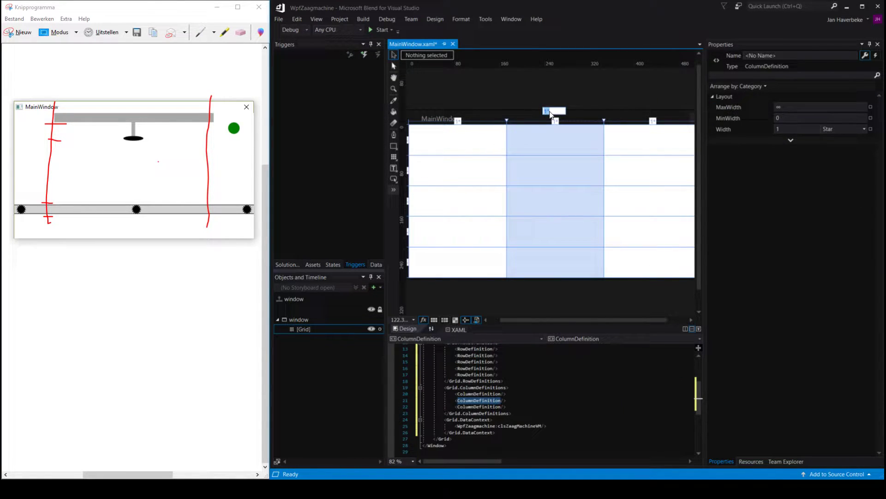
type("6")
key("Return")
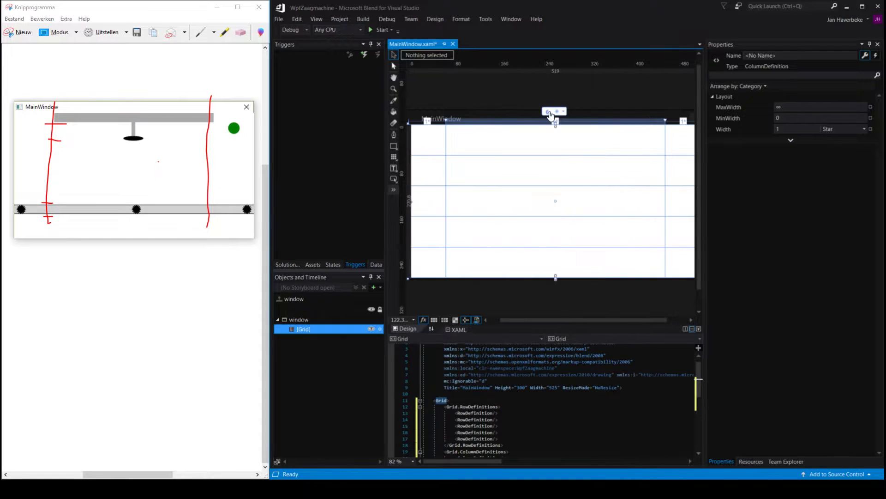
key("Escape")
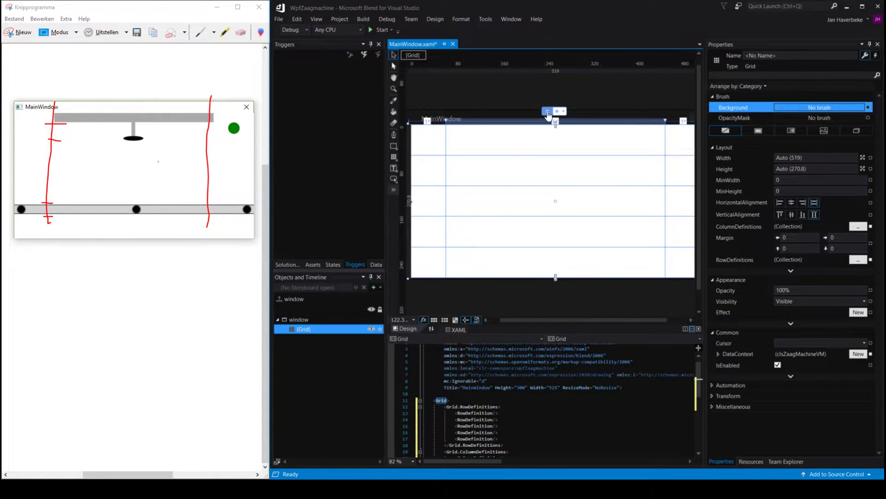
Set the width of the Grid's middle column to 4 star.
left_click(547, 112)
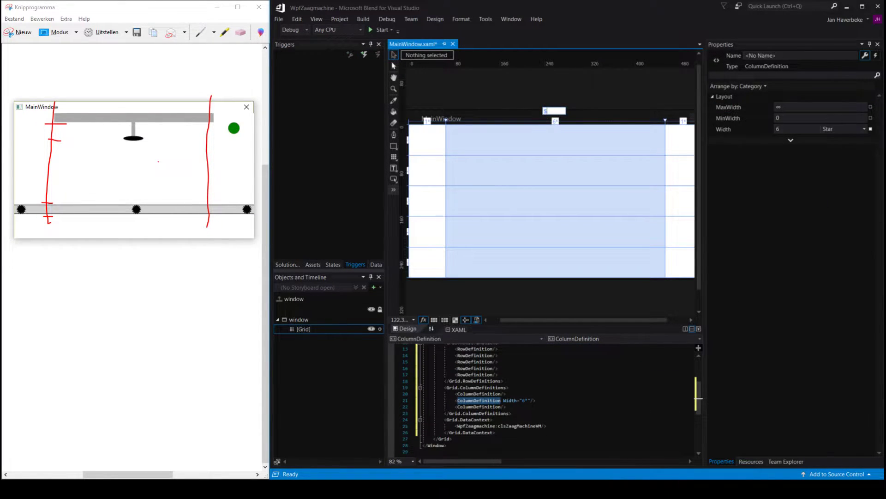
key("Escape")
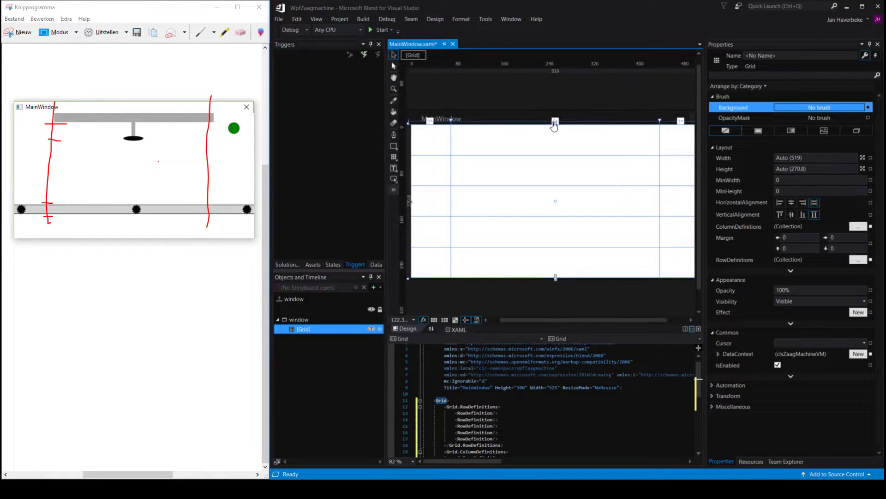
left_click(549, 115)
type("4")
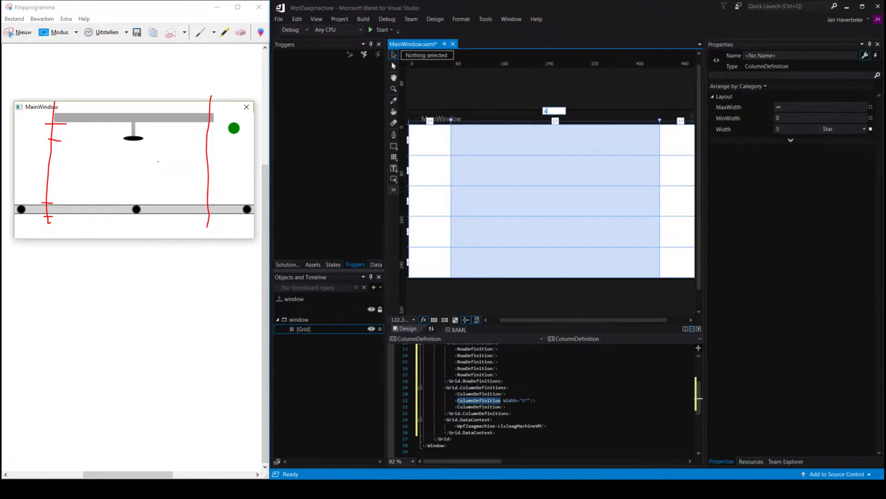
key("Return")
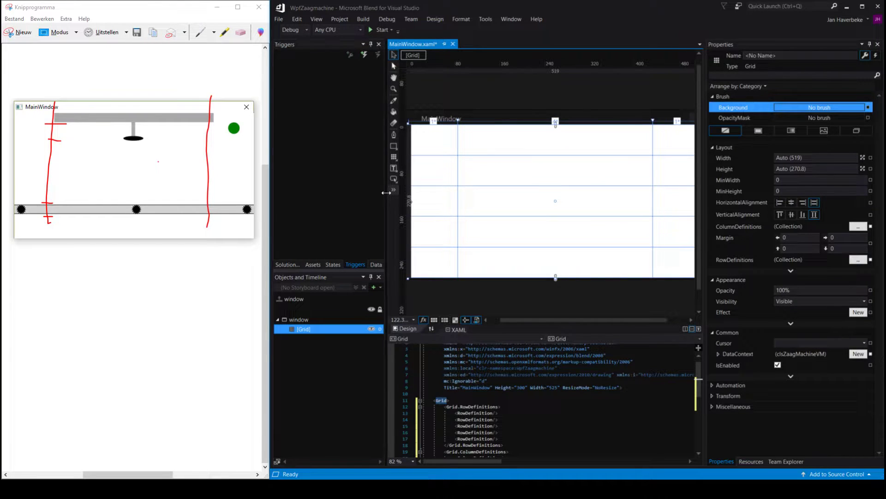
Narrow the Triggers and Objects and Timeline panels, and give Blend the full screen without the snip beside it.
left_click_drag(386, 192, 371, 193)
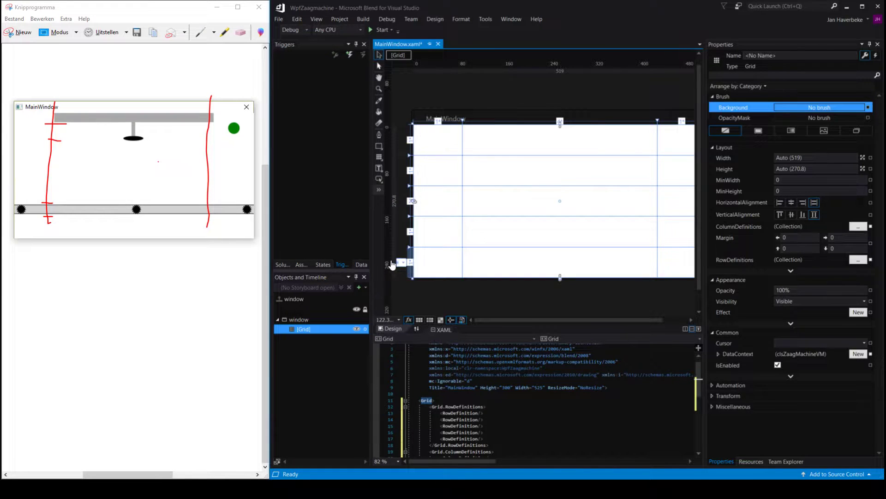
left_click_drag(371, 244, 340, 240)
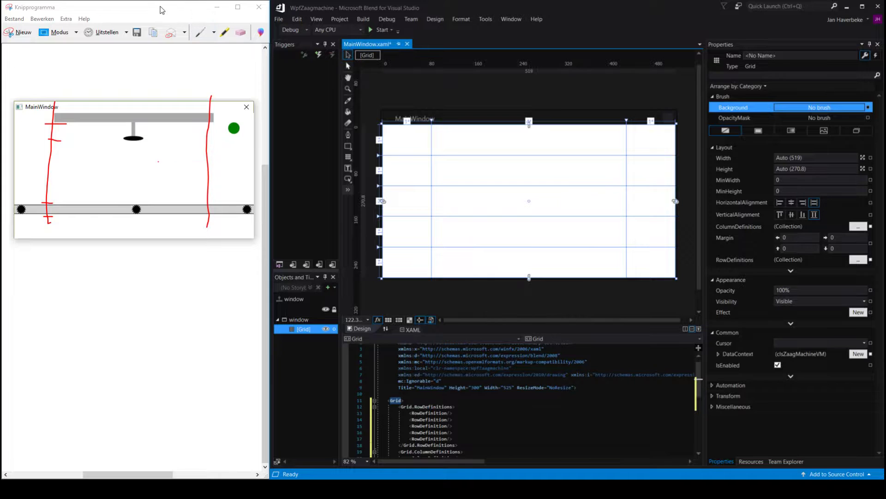
left_click(217, 7)
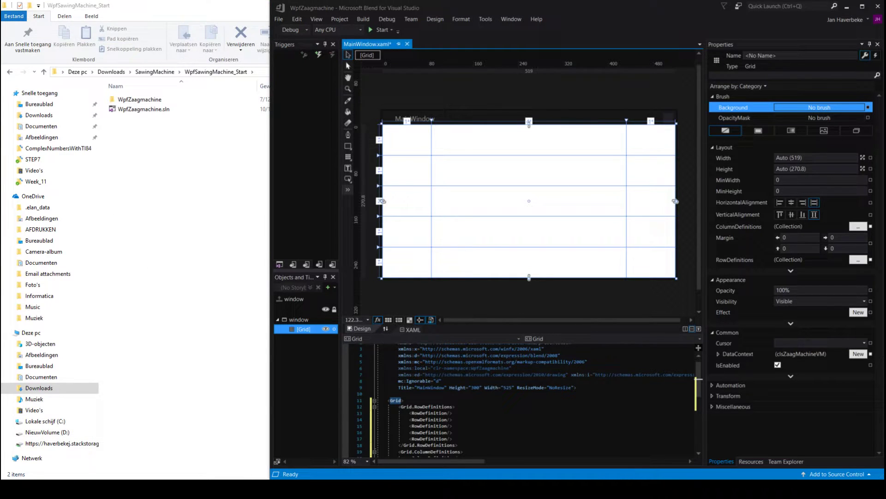
left_click(862, 7)
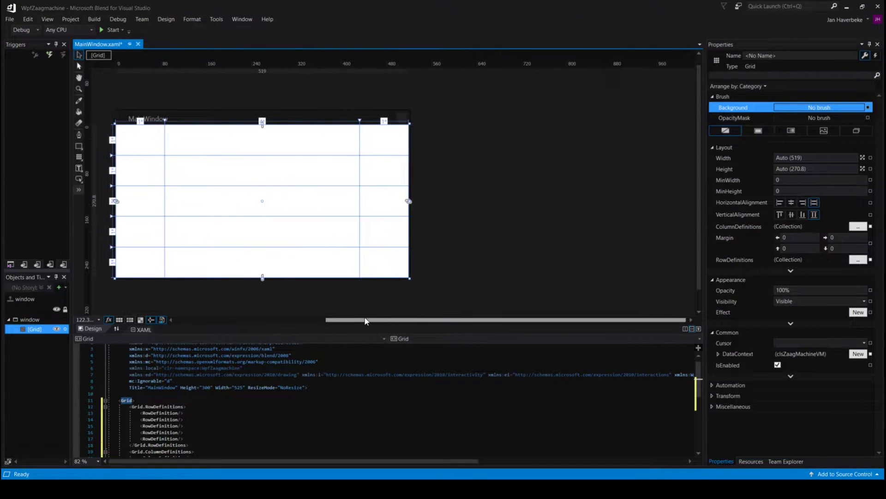
left_click_drag(395, 322, 287, 322)
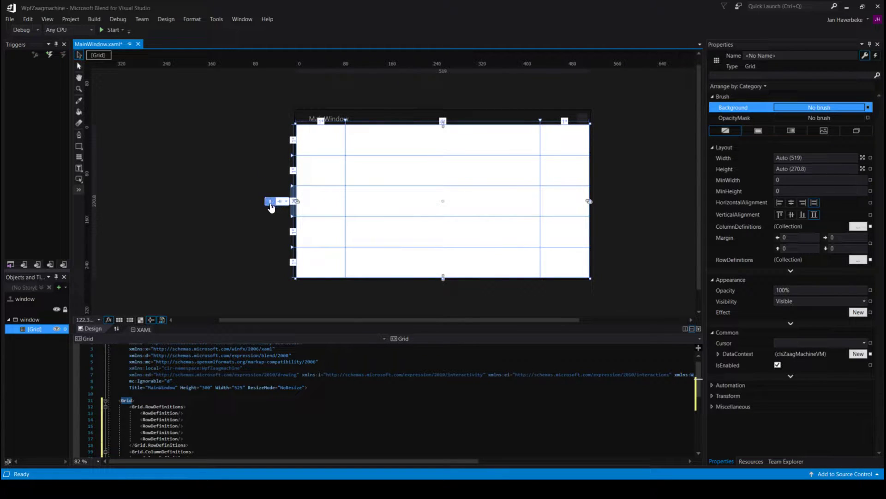
Set the height of the Grid's middle row to 4 star.
left_click(271, 203)
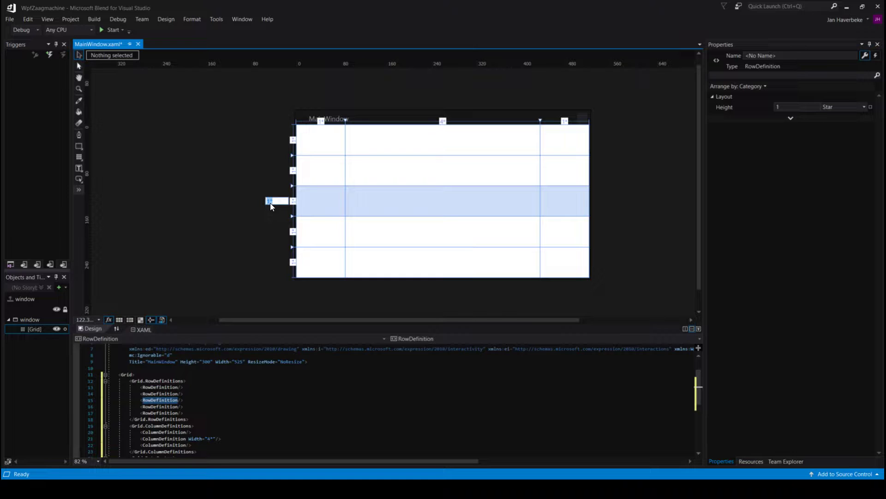
type("6")
key("Return")
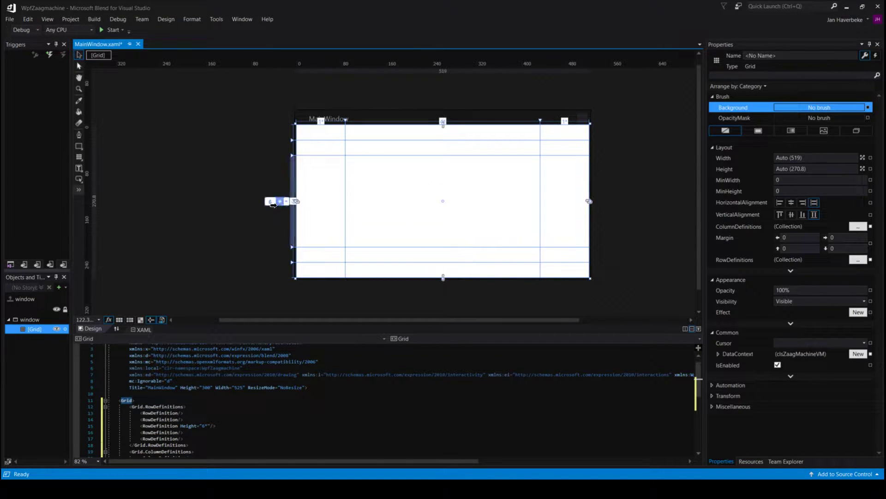
left_click(273, 203)
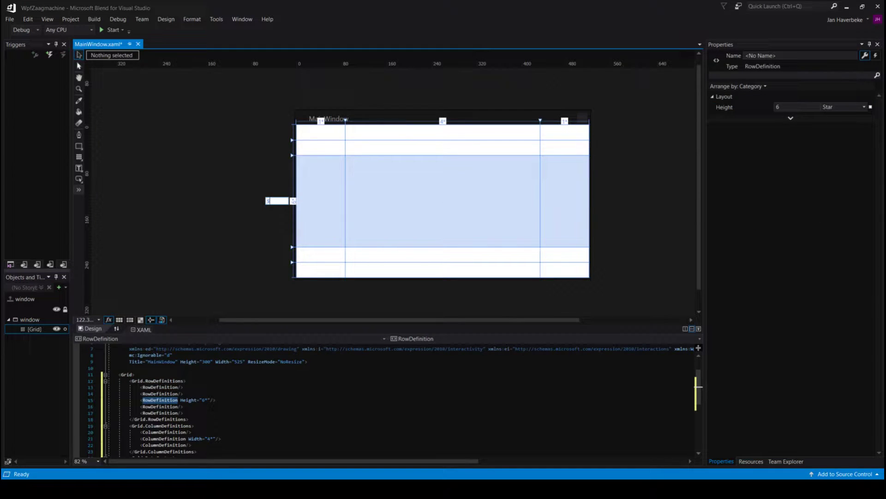
type("5")
key("Return")
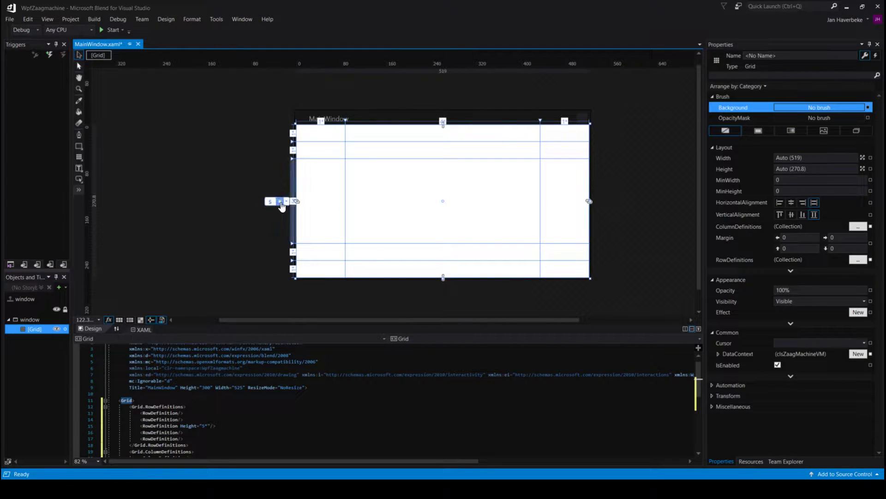
left_click(271, 203)
type("4")
key("Return")
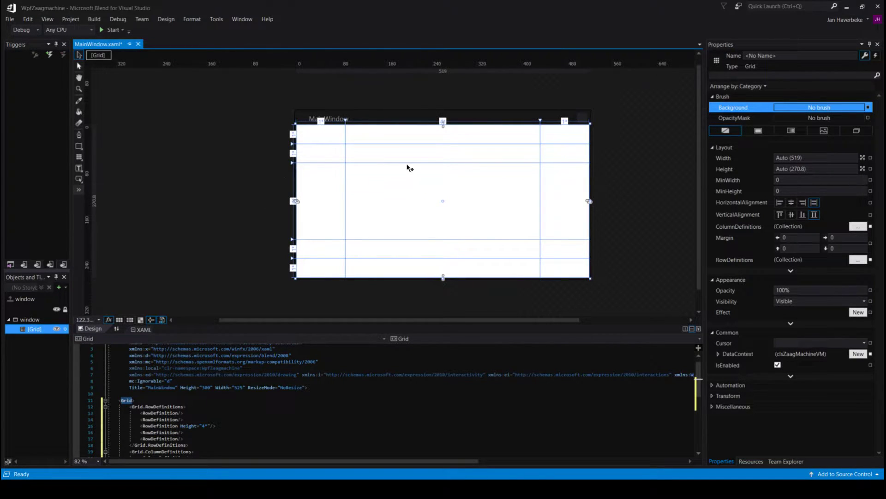
Widen the Triggers and Objects and Timeline panels, and add a Rectangle from the assets to the Grid.
left_click_drag(171, 299, 169, 295)
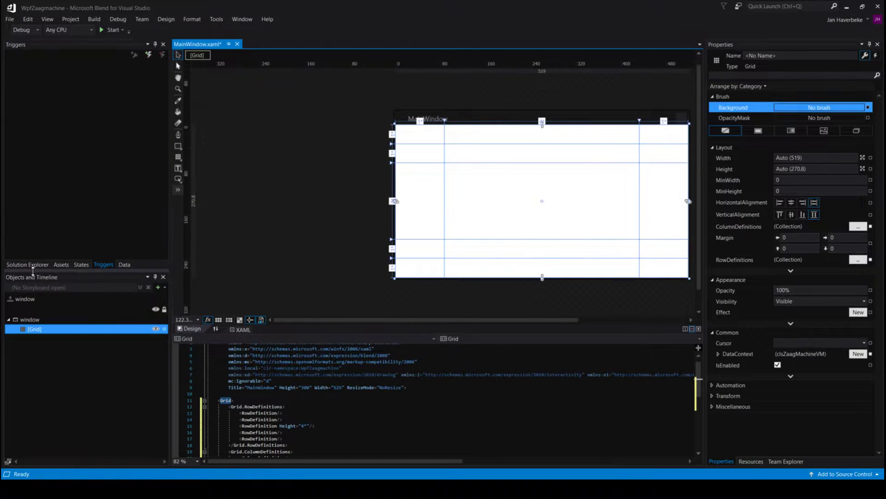
left_click(62, 264)
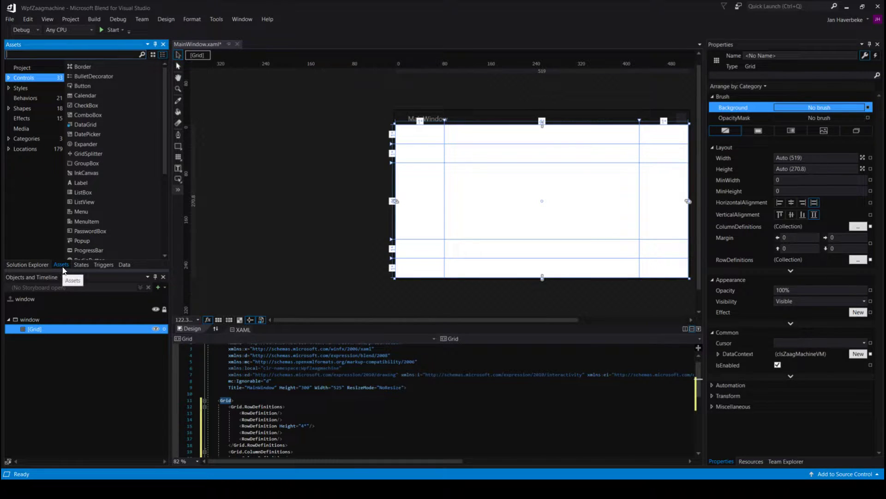
type("rect")
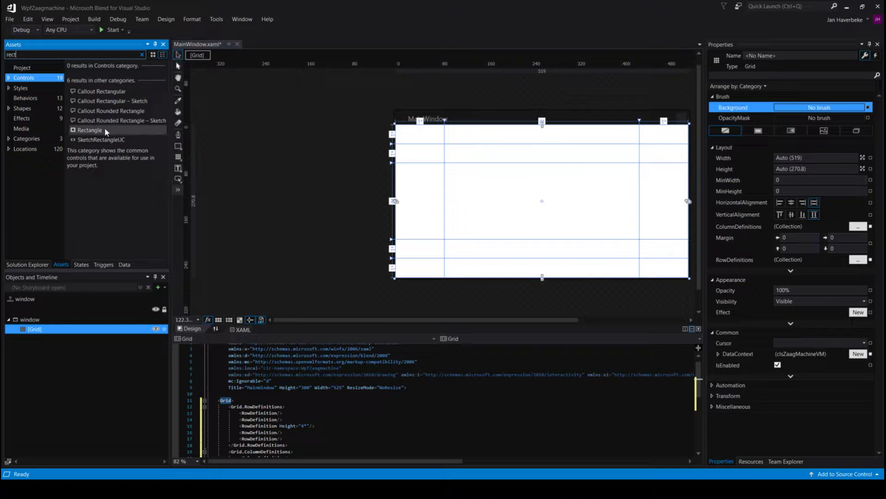
left_click_drag(105, 127, 48, 336)
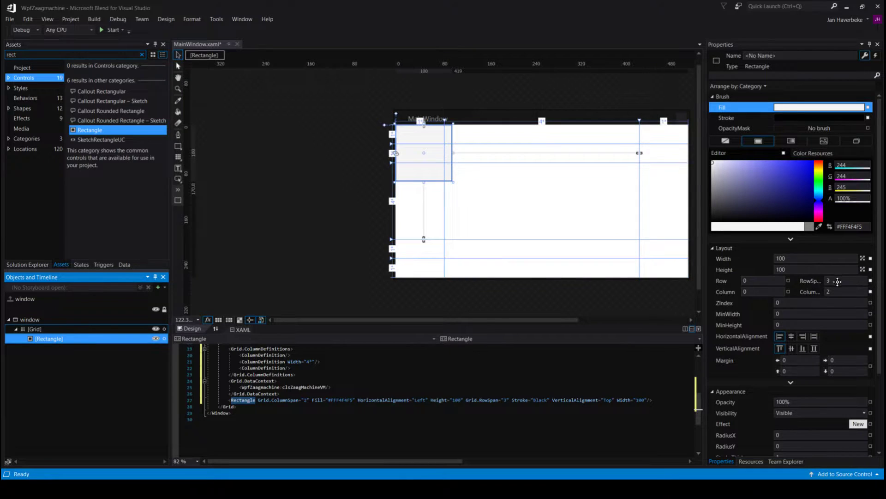
Place the rectangle in column 1 with a row span of 2 and a column span of 1.
left_click(760, 290)
type("1")
key("Return")
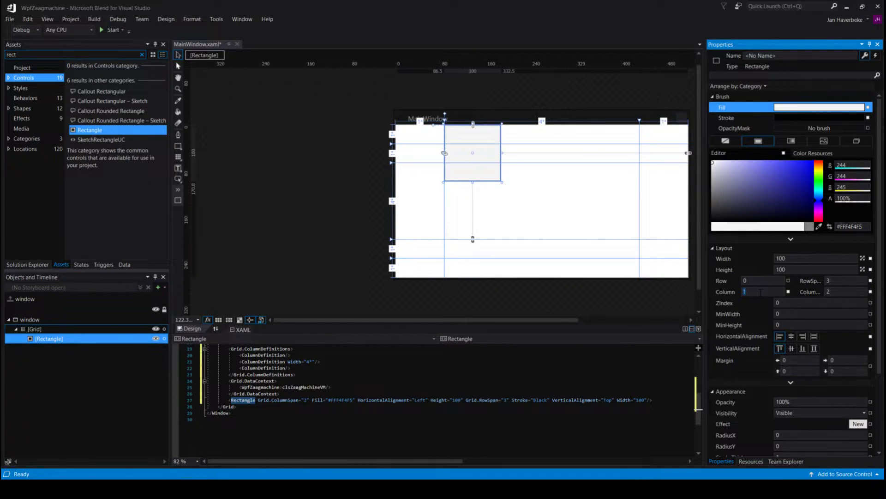
left_click(839, 282)
type("2")
key("Return")
left_click(840, 292)
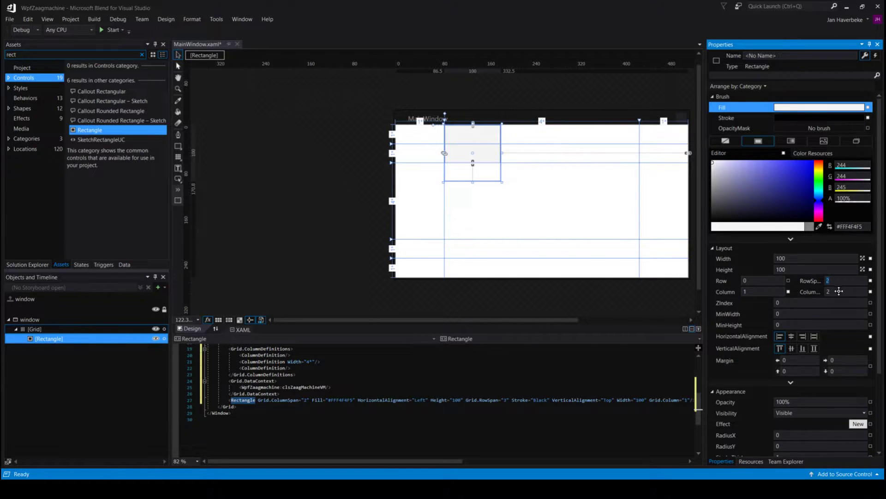
type("1")
key("Return")
Stretch the rectangle horizontally and vertically, and set its width and height to Auto.
left_click(815, 336)
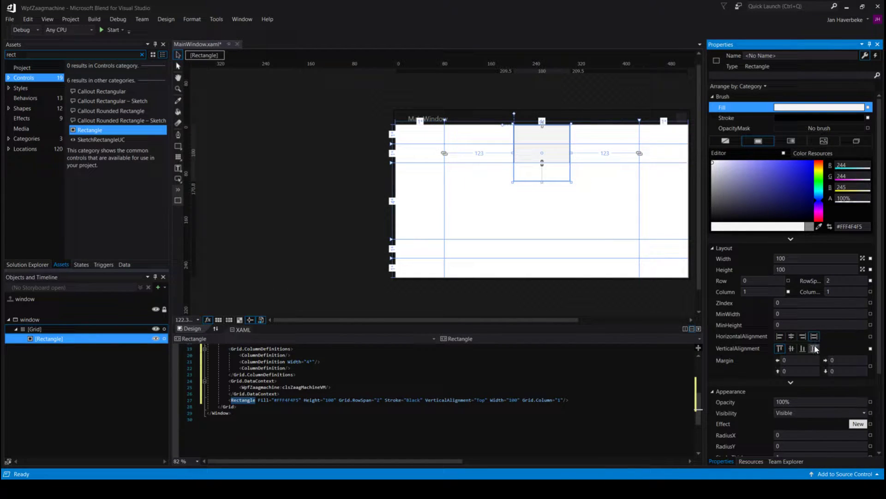
left_click(815, 349)
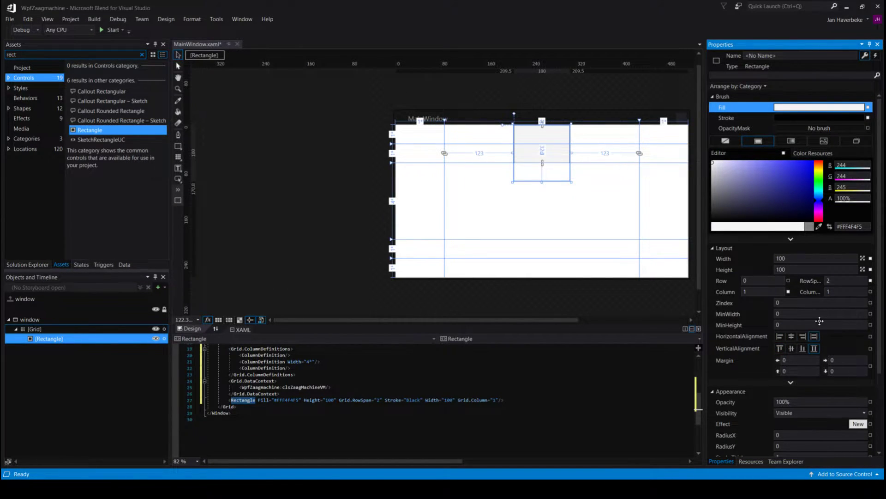
left_click(863, 259)
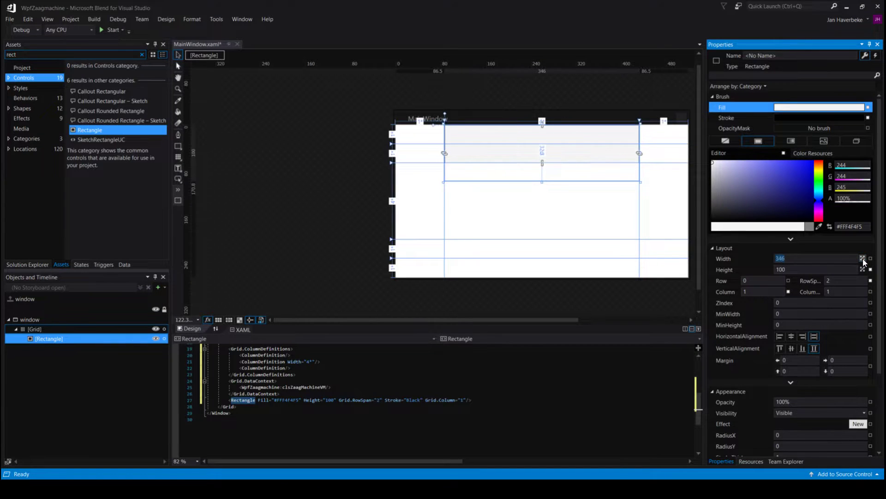
left_click(860, 269)
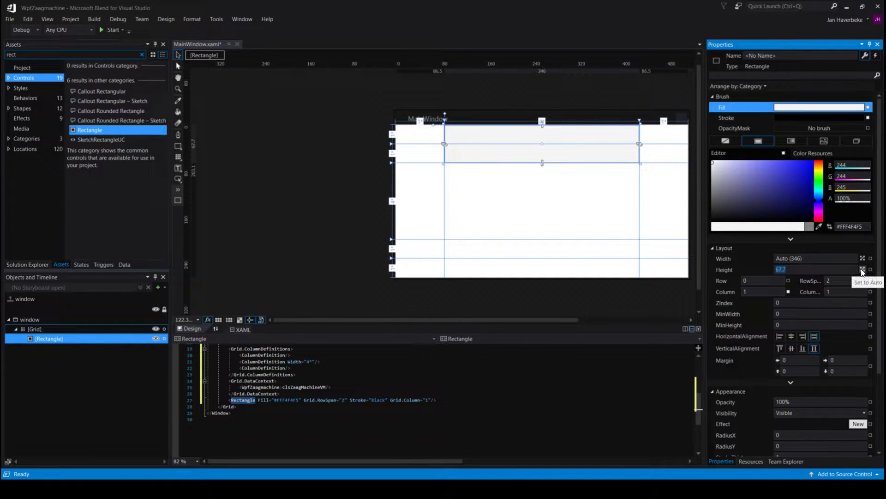
Set the rectangle's row span to 1 and its fill to gray #FF808080.
left_click(830, 279)
type("1")
key("Return")
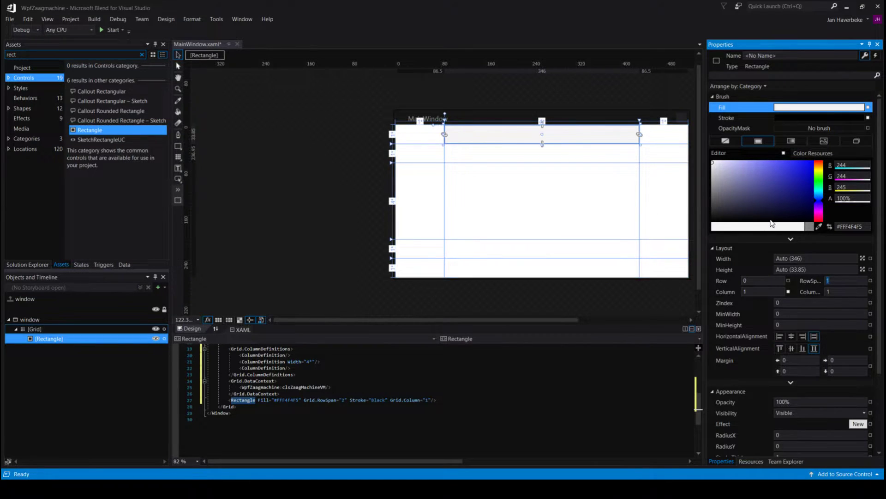
left_click(812, 229)
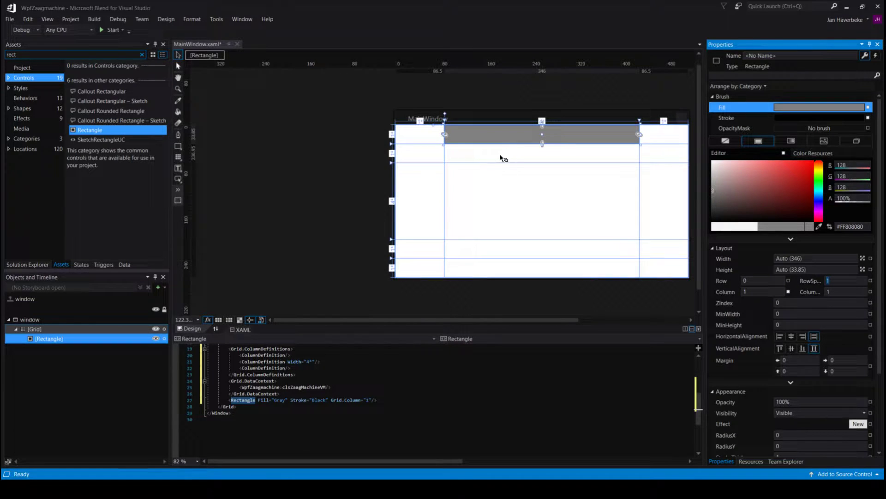
Add a StackPanel from the assets to the Grid and undo the extra StackPanel nested inside it.
left_click(32, 287)
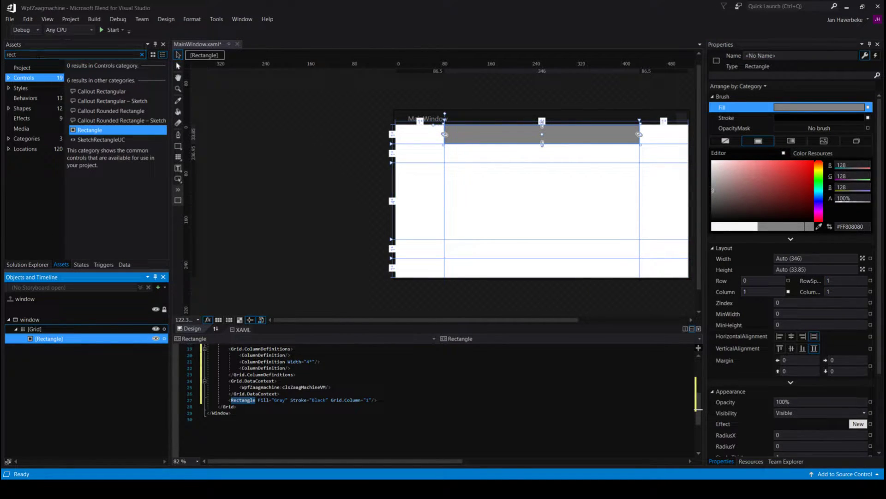
left_click(32, 55)
double_click(33, 55)
type("s")
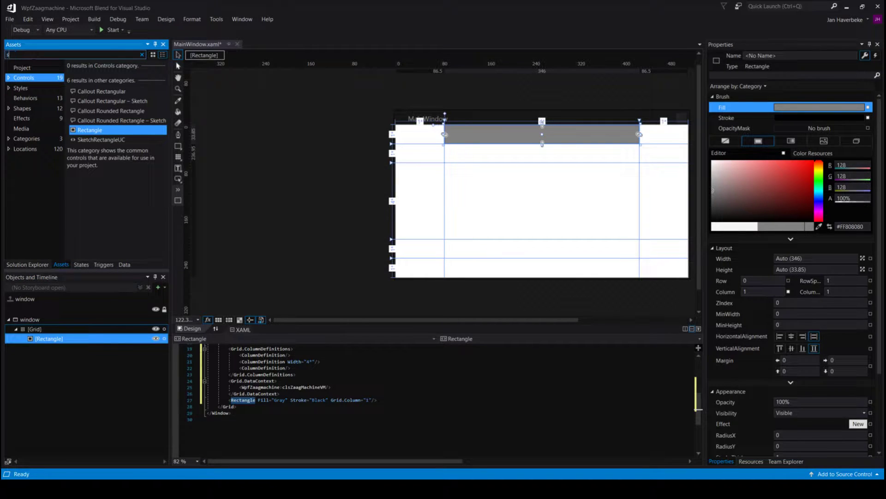
type("tack")
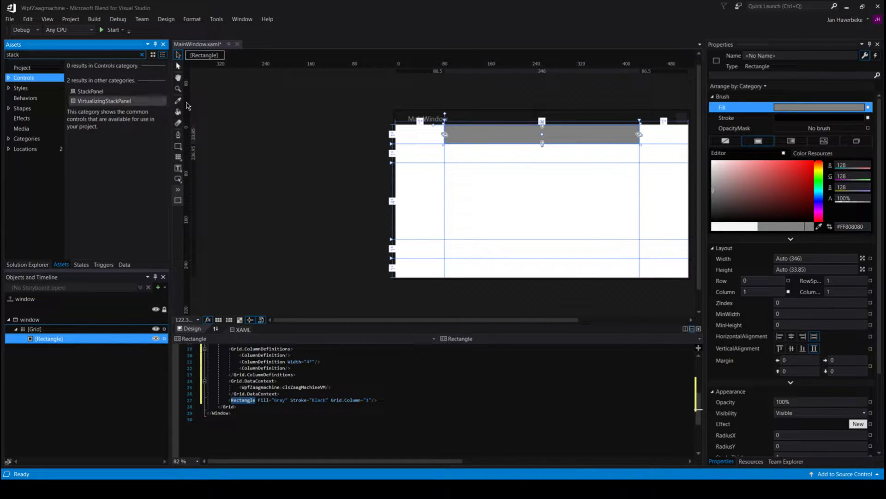
left_click(89, 91)
left_click_drag(88, 87, 54, 363)
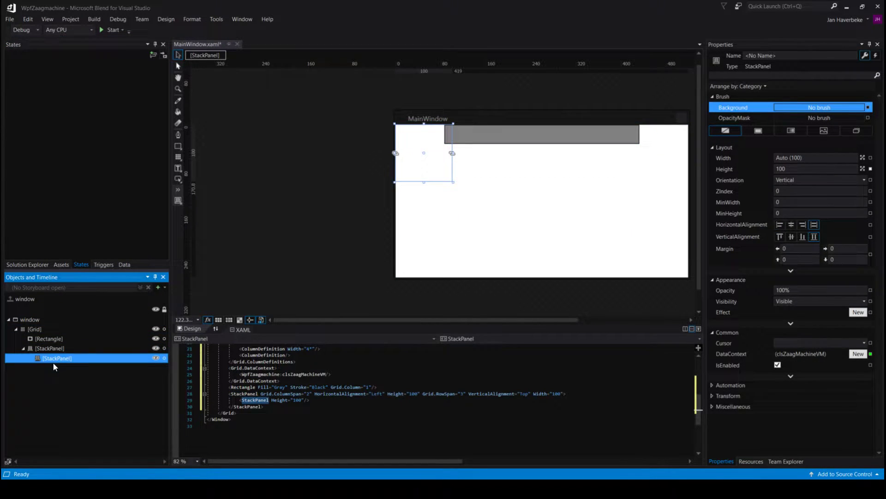
key("ctrl+z")
left_click_drag(52, 345, 543, 156)
Place the StackPanel in row 1 and column 1 with a row span and column span of 1.
left_click(758, 179)
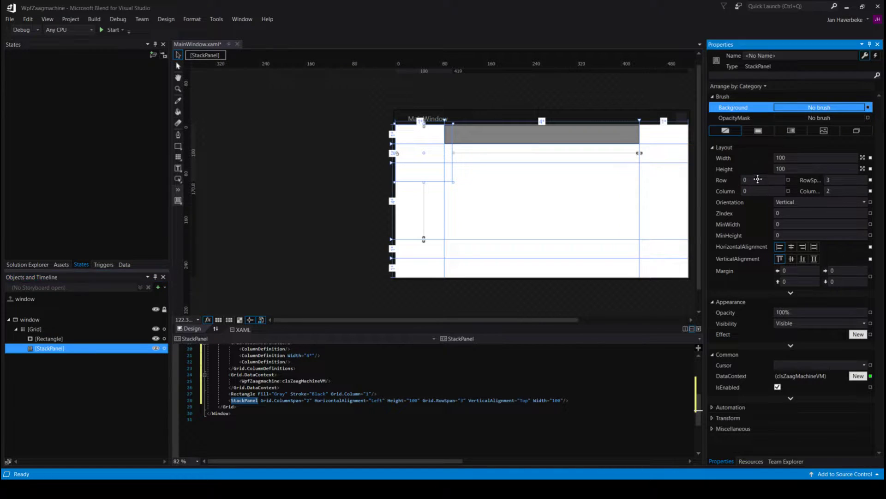
type("1")
key("Tab")
type("1")
left_click(839, 189)
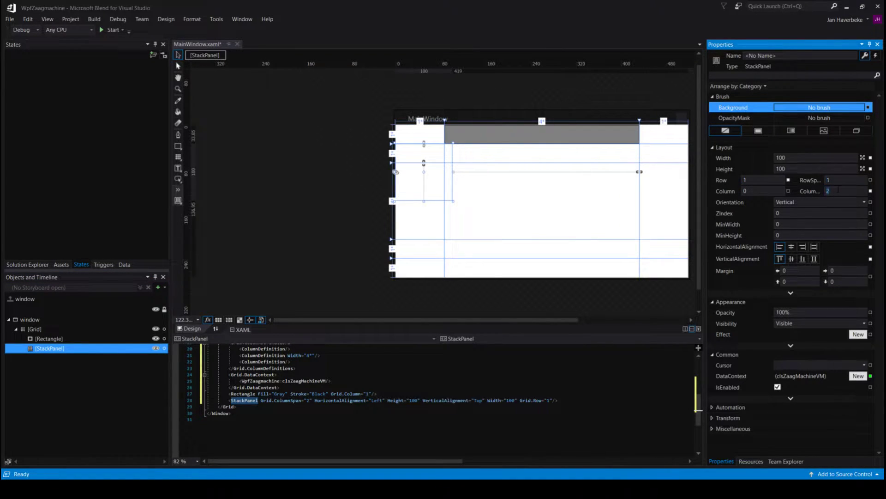
type("1")
left_click(764, 190)
type("1")
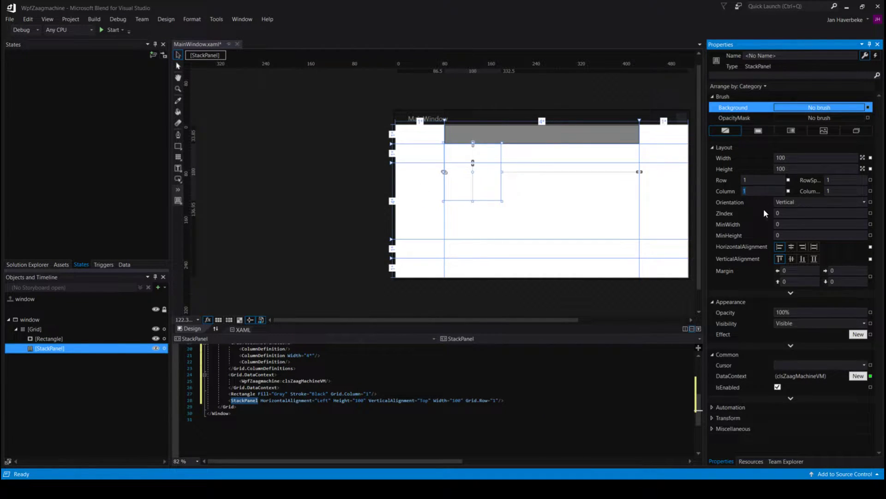
Center the StackPanel horizontally and extend its lower edge to a height of about 149, spanning two rows.
left_click(791, 247)
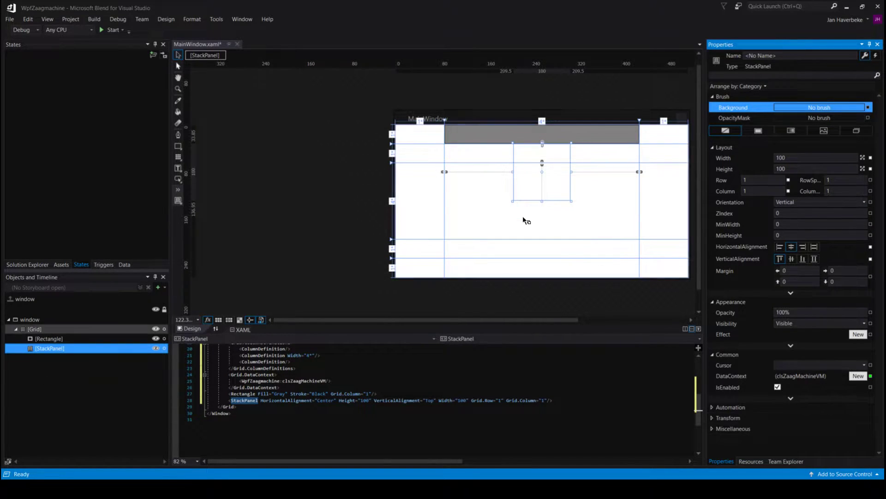
left_click_drag(541, 204, 542, 230)
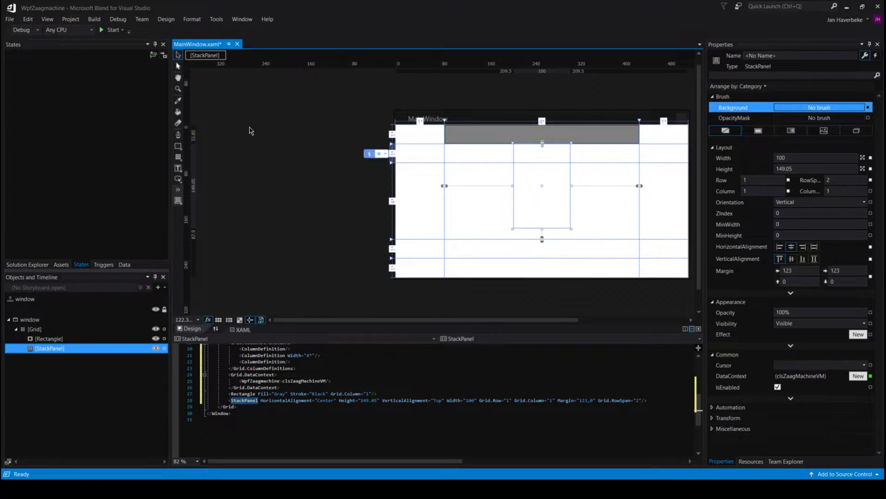
Find the Rectangle in the assets and add one inside the StackPanel.
left_click(28, 265)
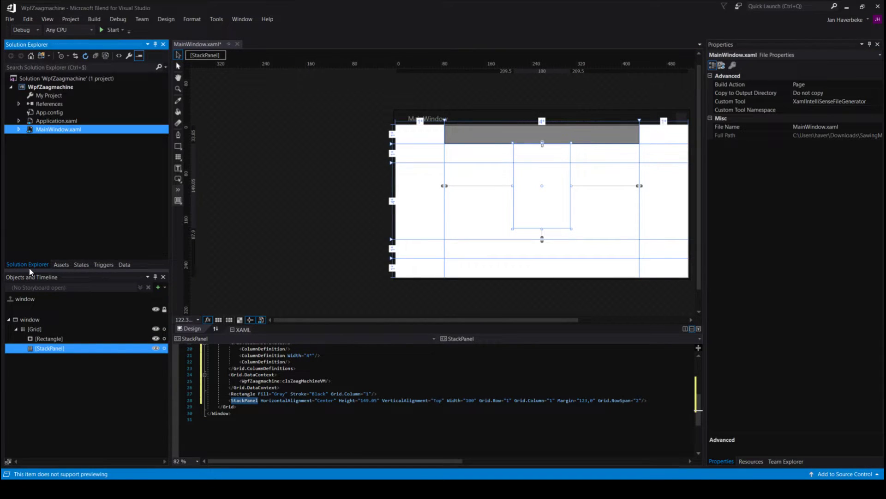
left_click(61, 265)
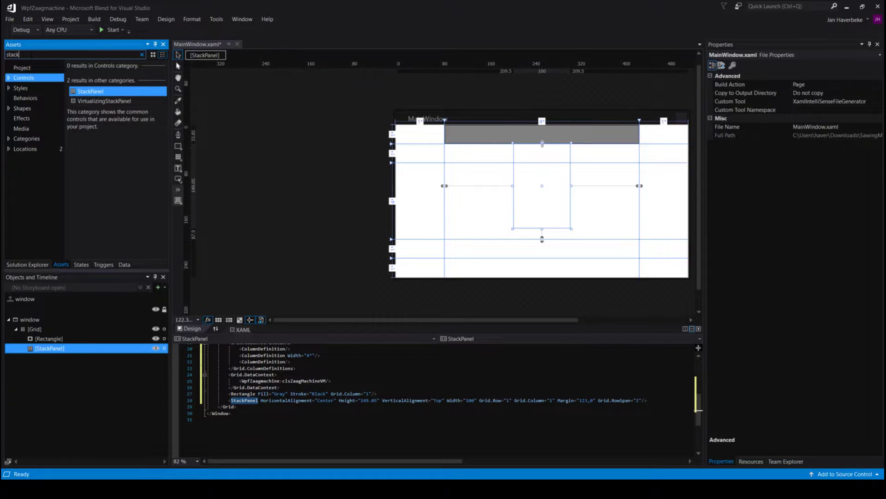
key("BackSpace")
key("BackSpace")
key("BackSpace")
key("BackSpace")
key("BackSpace")
type("rect")
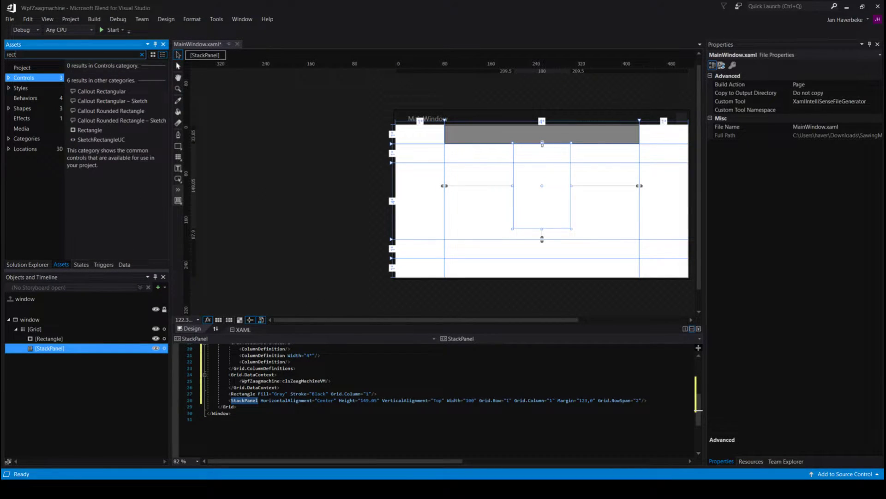
left_click(88, 130)
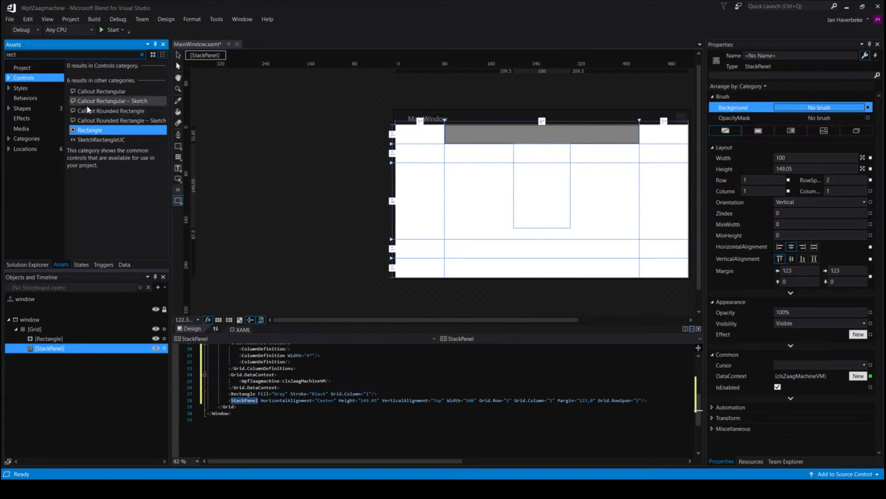
left_click_drag(85, 126, 62, 354)
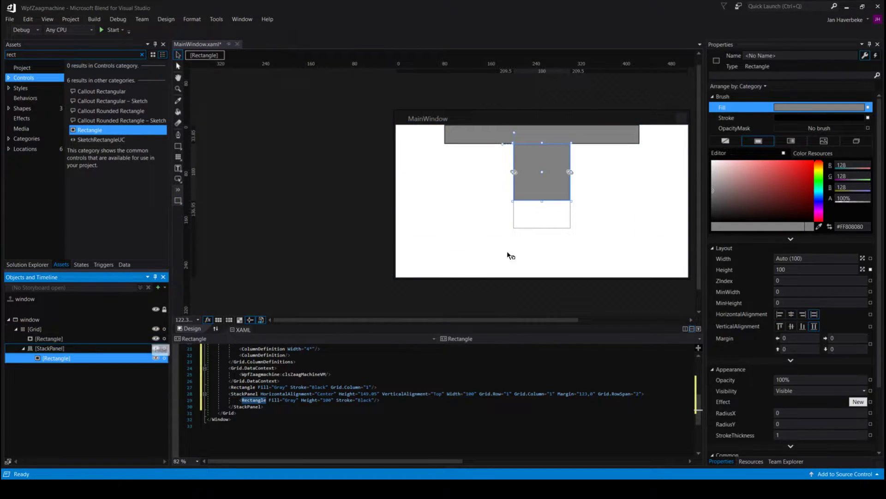
Center the StackPanel's rectangle horizontally and set its width to 12 and height to 25.
left_click(817, 259)
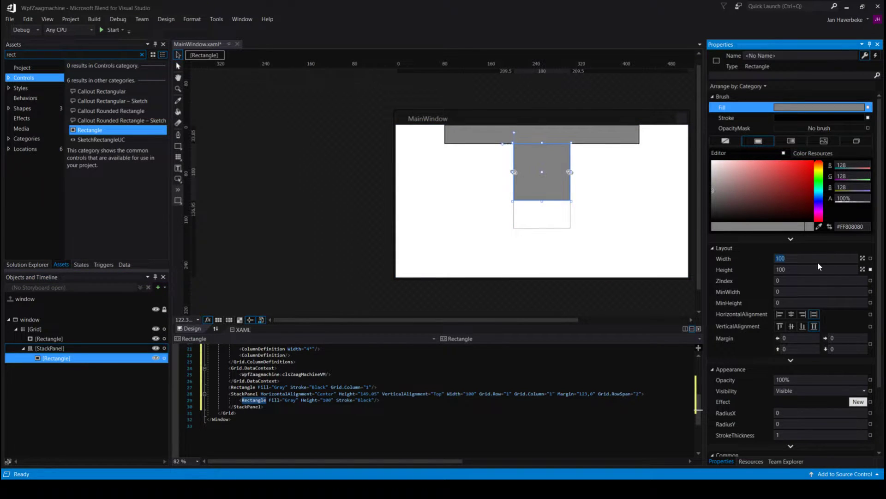
left_click(792, 314)
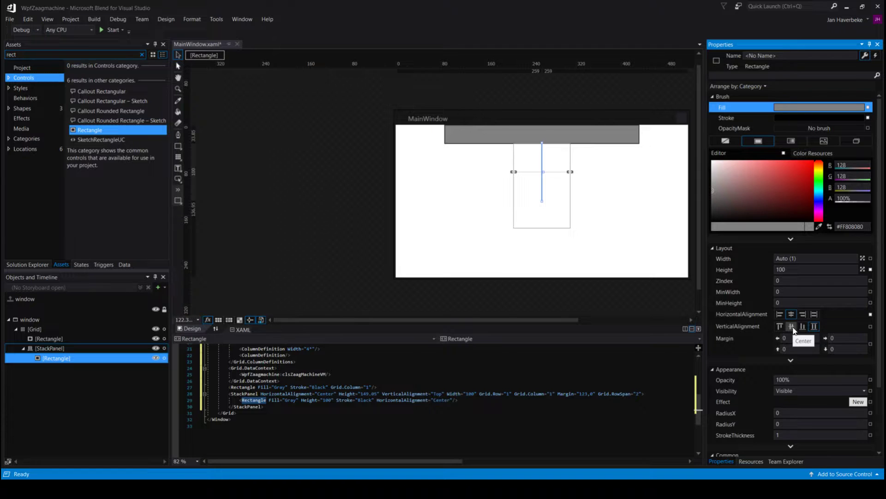
left_click(800, 259)
type("10")
key("Return")
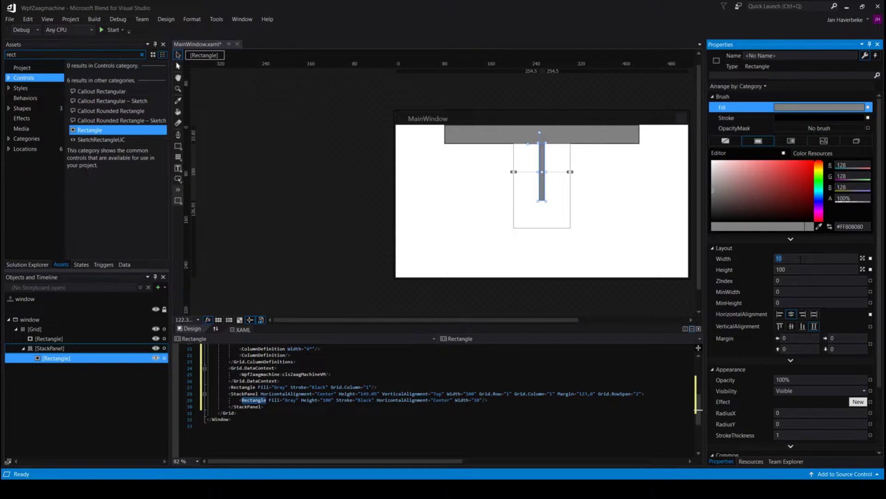
type("12")
key("Return")
left_click(795, 270)
type("25")
key("Return")
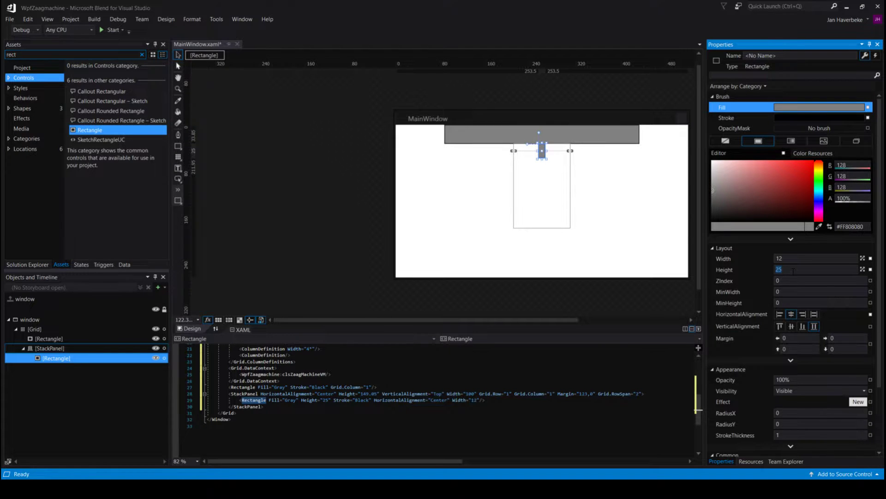
Switch to Knipprogramma, circle the saw blade in the reference screenshot with the blue pen, and return to Blend.
left_click(30, 55)
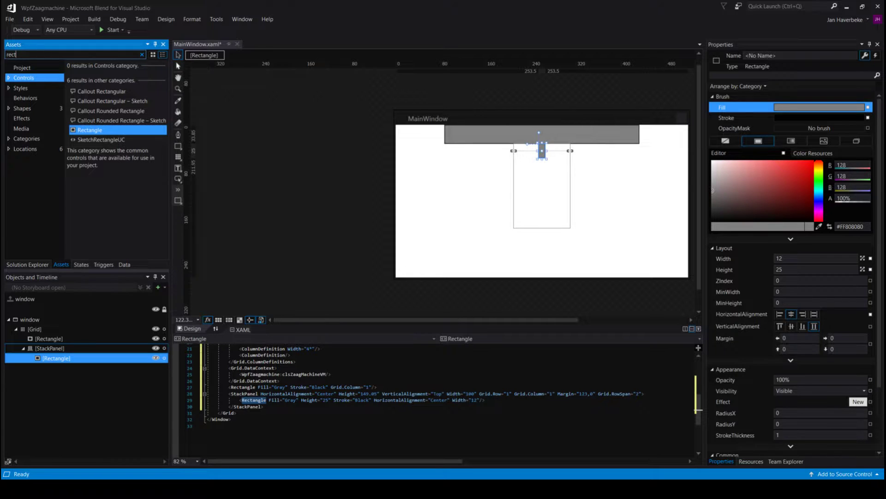
left_click_drag(0, 108, 436, 194)
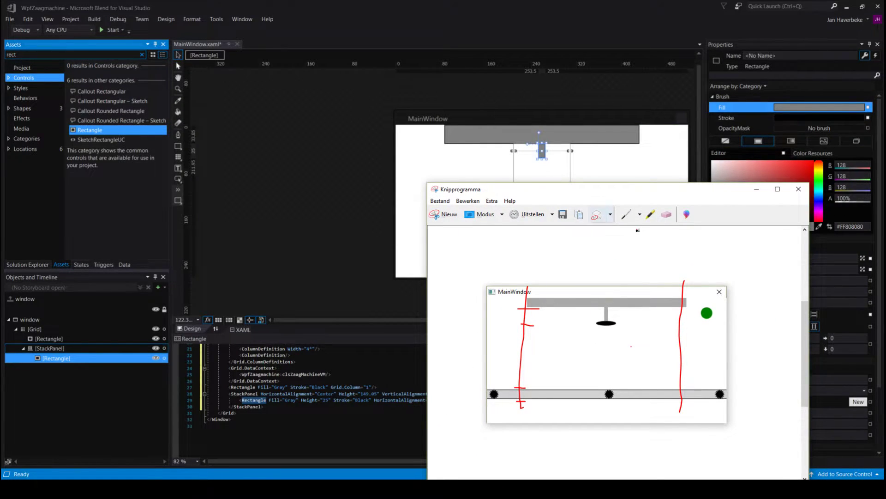
left_click(640, 214)
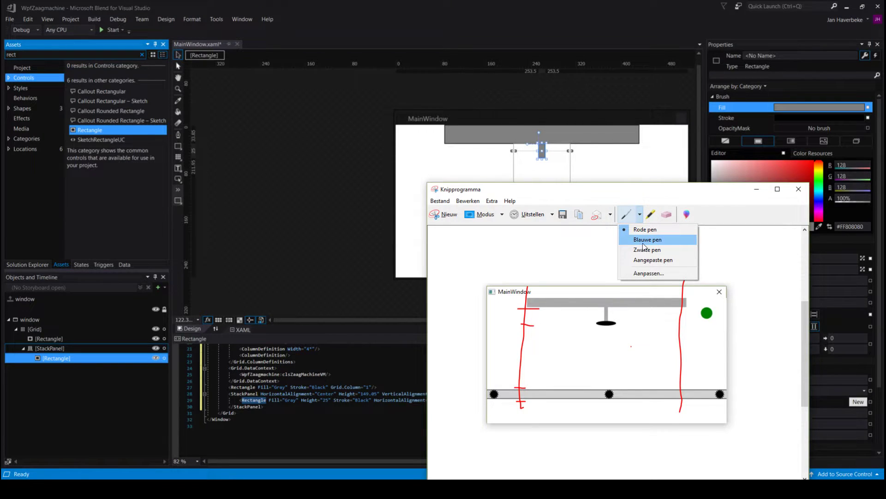
left_click(644, 240)
mouse_move(595, 322)
left_mouse_down()
mouse_move(629, 326)
mouse_move(594, 318)
left_mouse_up()
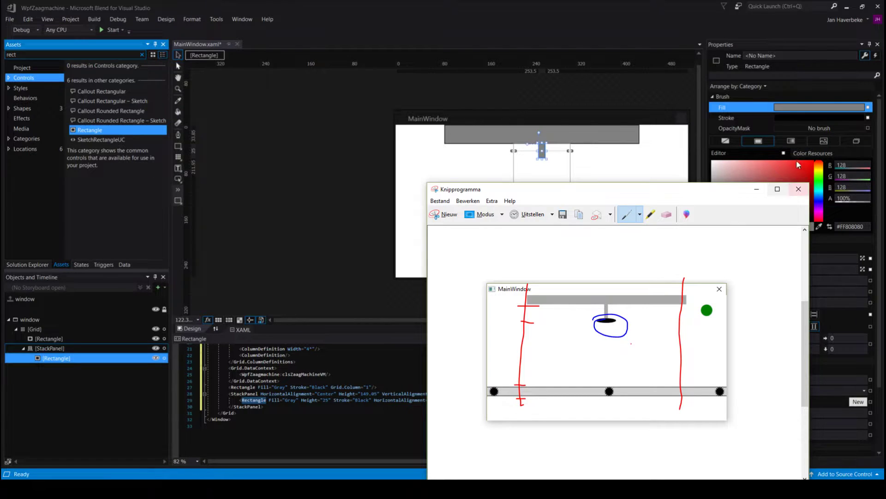
left_click(756, 189)
Find the Ellipse in the assets and add one to the StackPanel below its rectangle.
left_click(27, 55)
key("BackSpace")
key("BackSpace")
key("BackSpace")
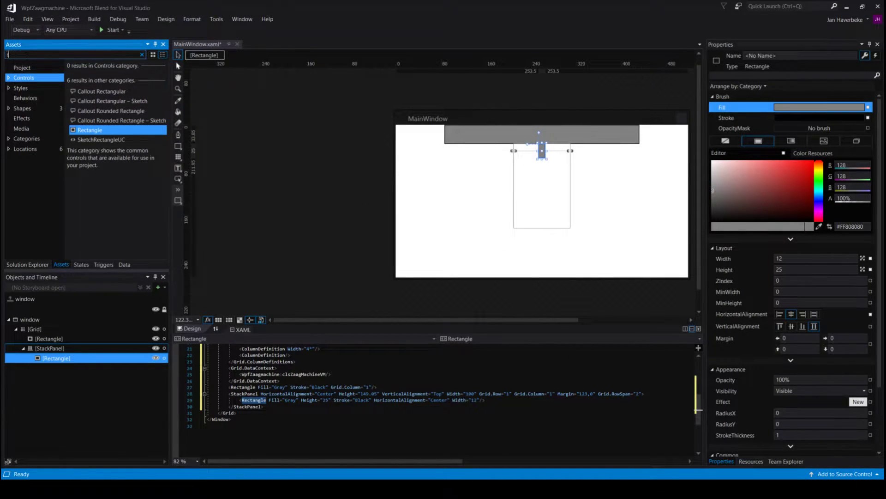
type("ell")
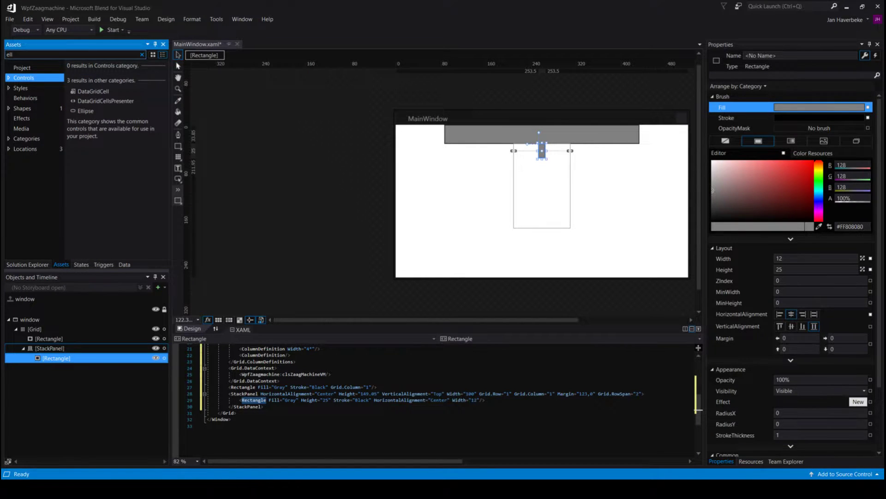
type("i")
left_click(85, 90)
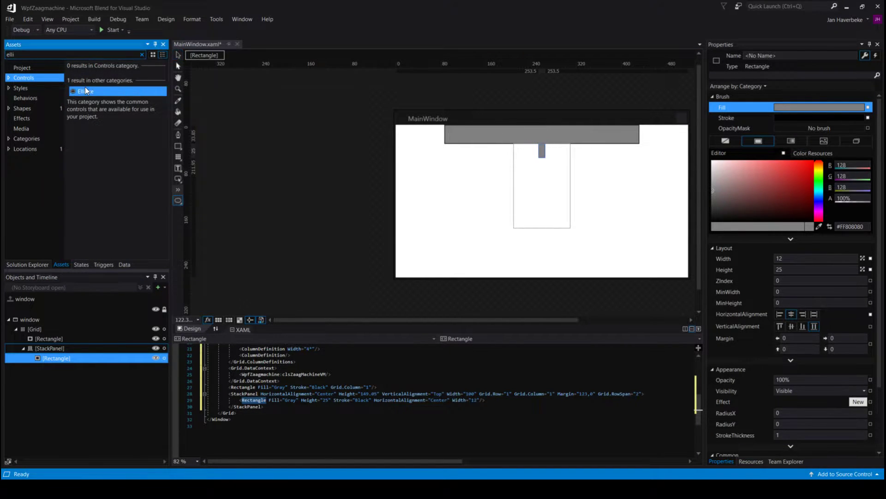
left_click_drag(64, 341, 62, 362)
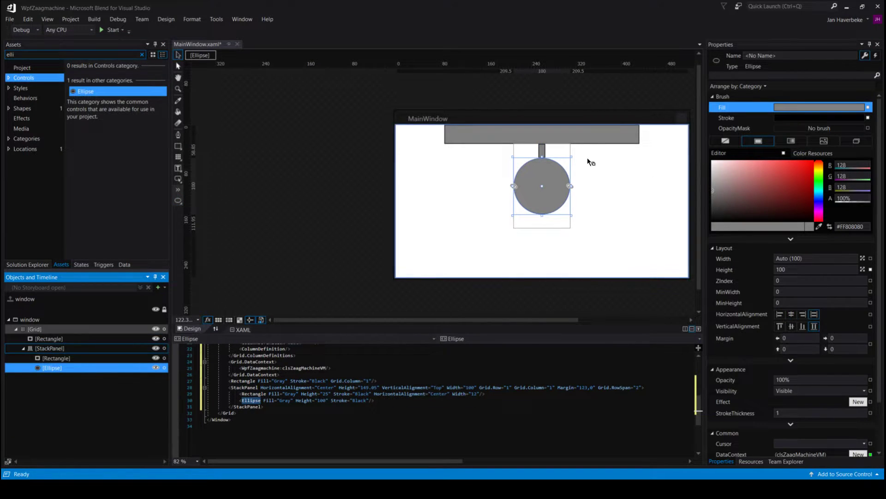
Set the saw blade ellipse's width to 70 and height to 10, and give it the near-black fill #FF170101.
left_click(797, 258)
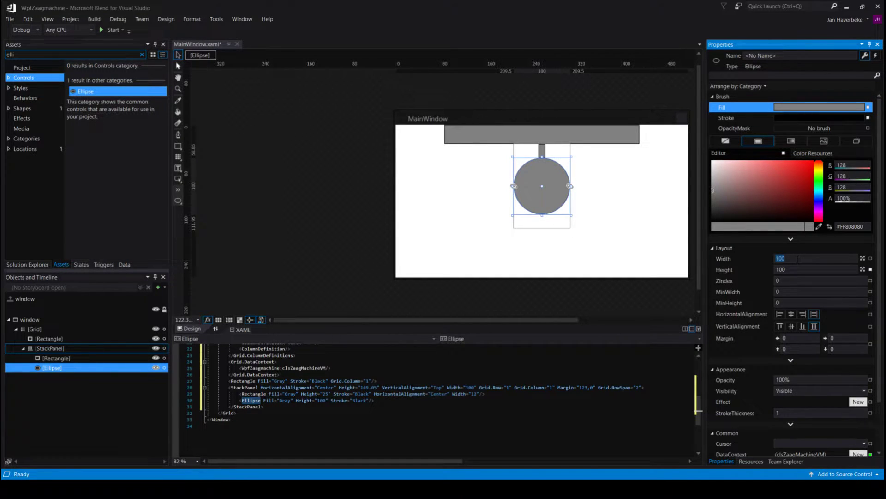
type("50")
key("Return")
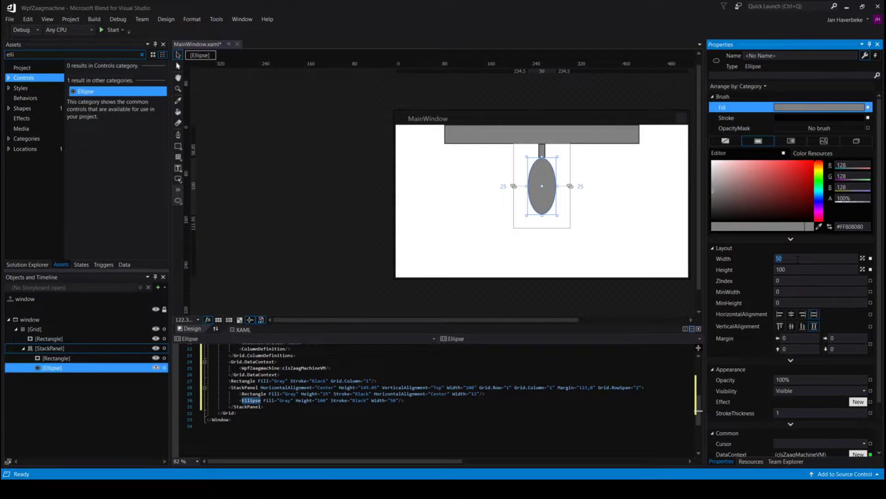
left_click(790, 270)
type("10")
key("Return")
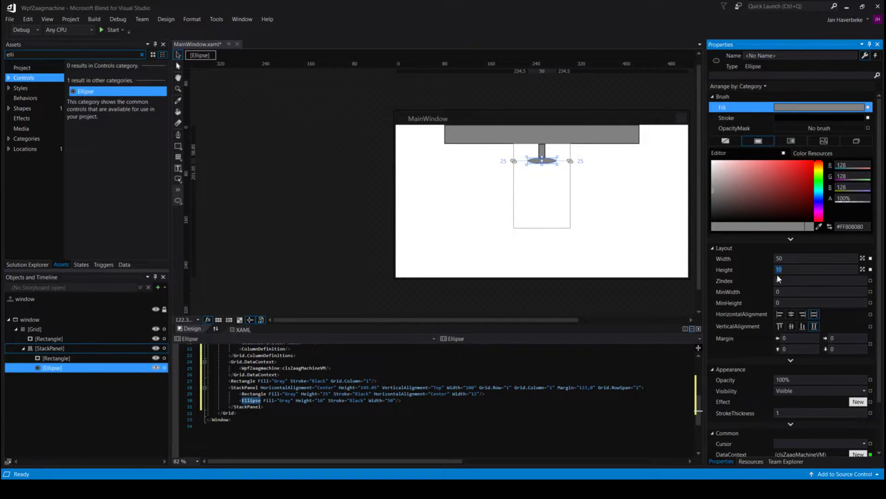
left_click(787, 258)
type("60")
key("Return")
type("70")
key("Return")
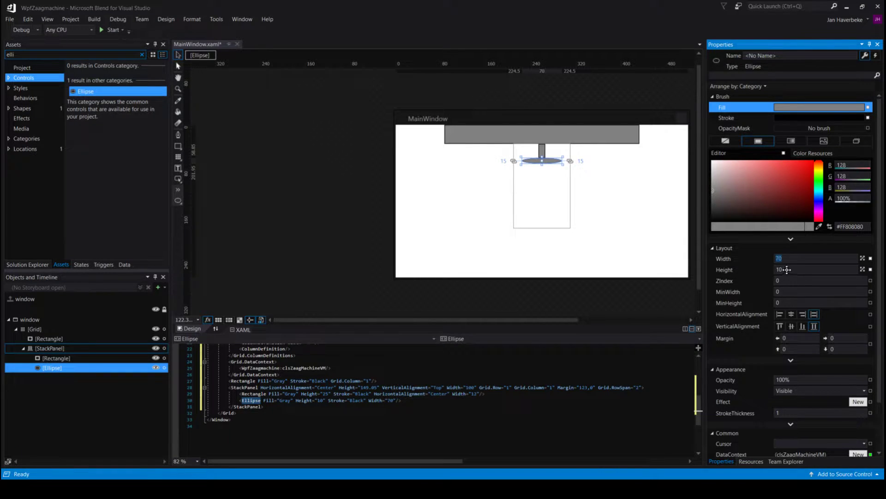
left_click(809, 217)
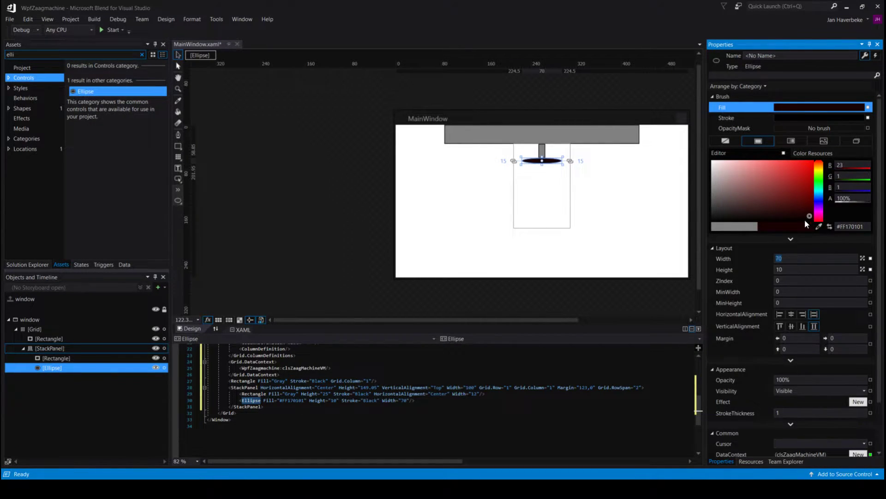
Add a second ellipse directly to the Grid and set its width and height to 20.
left_click(466, 182)
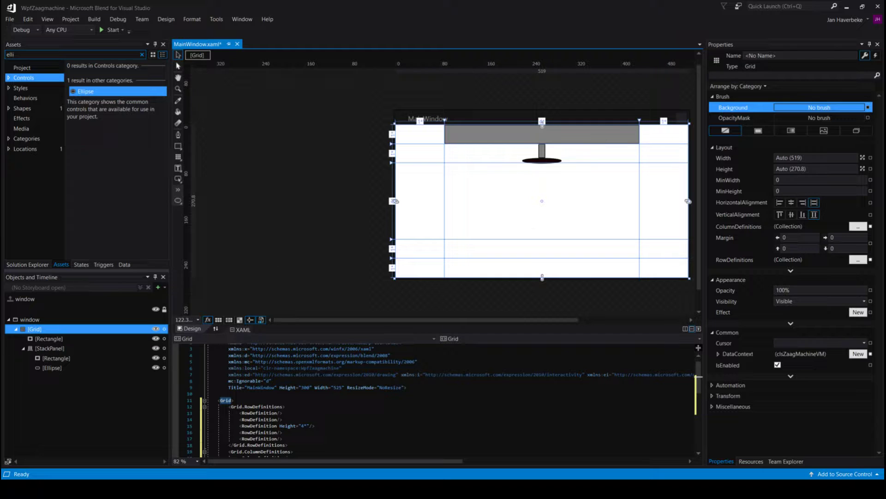
left_click(84, 91)
left_click_drag(85, 92, 22, 381)
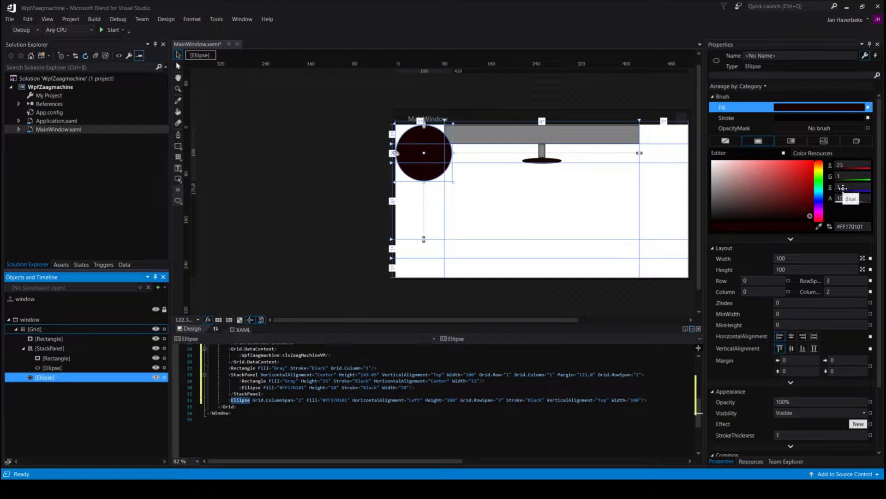
left_click(781, 258)
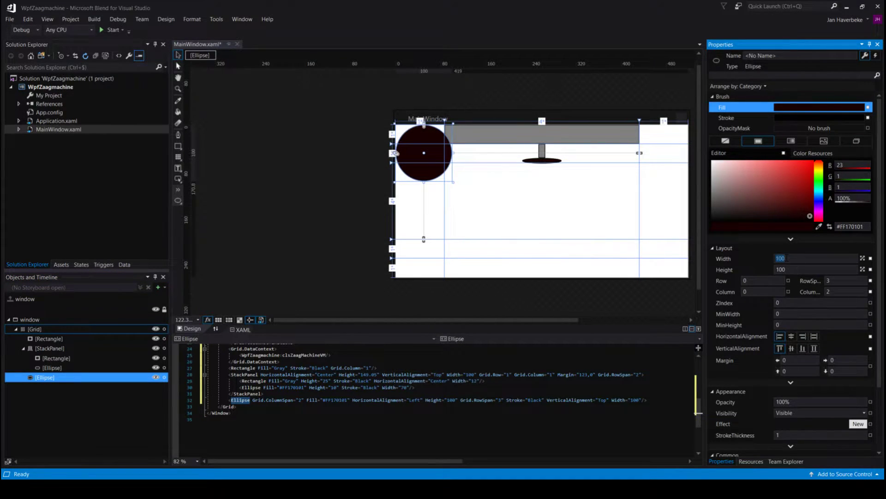
type("20")
key("Return")
left_click(800, 270)
type("20")
key("Return")
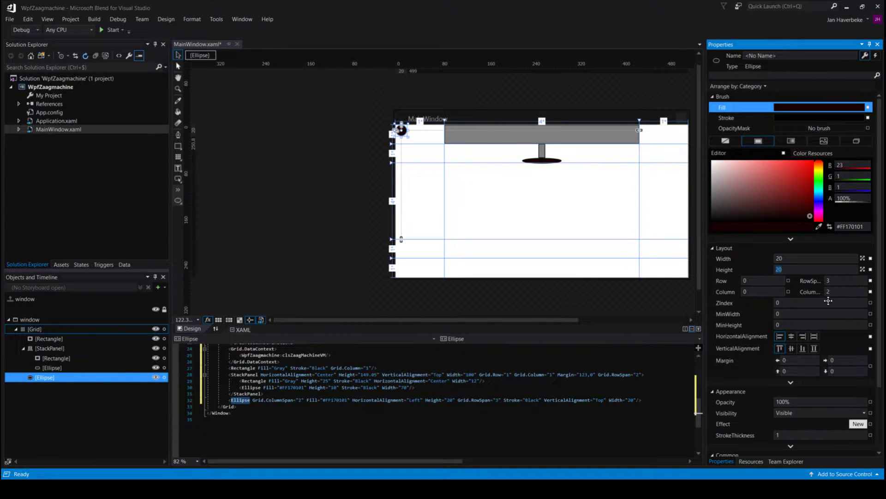
Place the Grid's ellipse in row 1 and column 2, centered horizontally and vertically.
left_click(757, 280)
type("1")
key("Return")
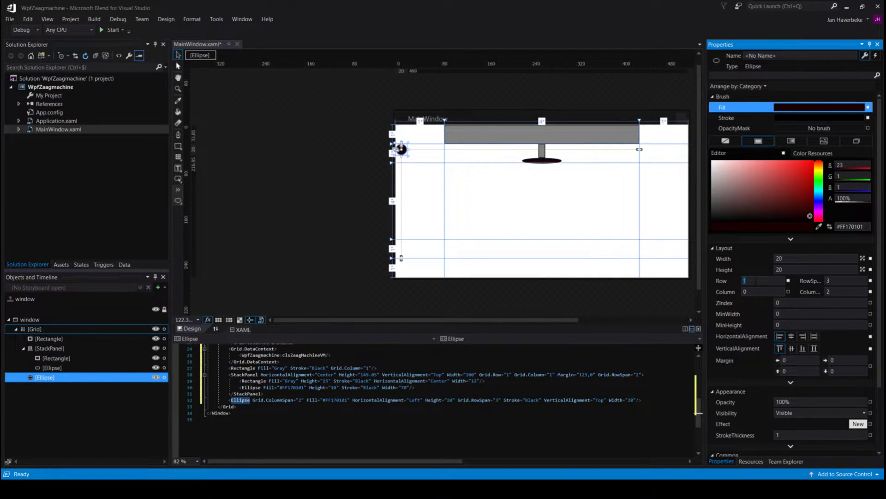
key("Tab")
left_click_drag(400, 148, 643, 148)
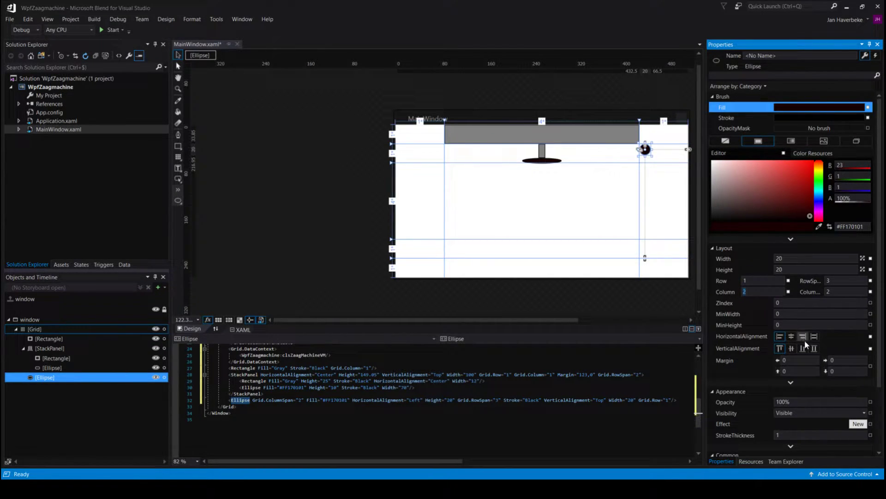
left_click(791, 336)
left_click(793, 347)
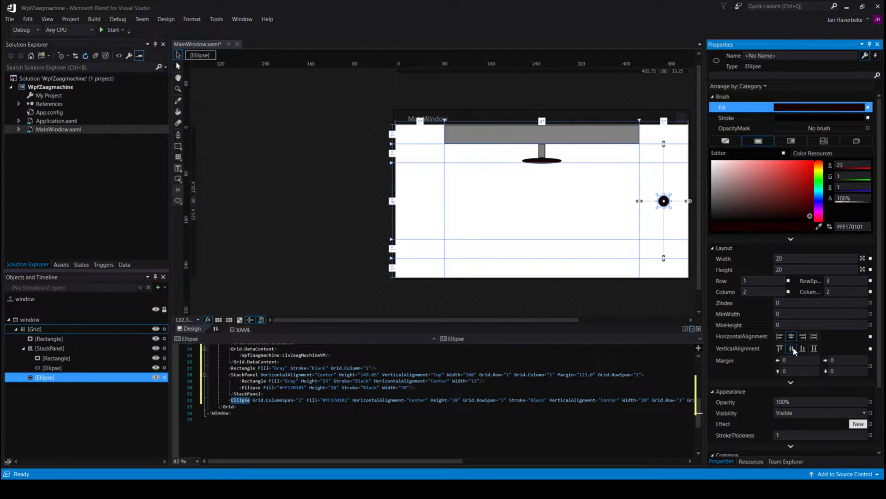
Set the Grid ellipse's row span and column span to 1.
left_click(837, 281)
type("1")
key("Return")
left_click(836, 291)
type("1")
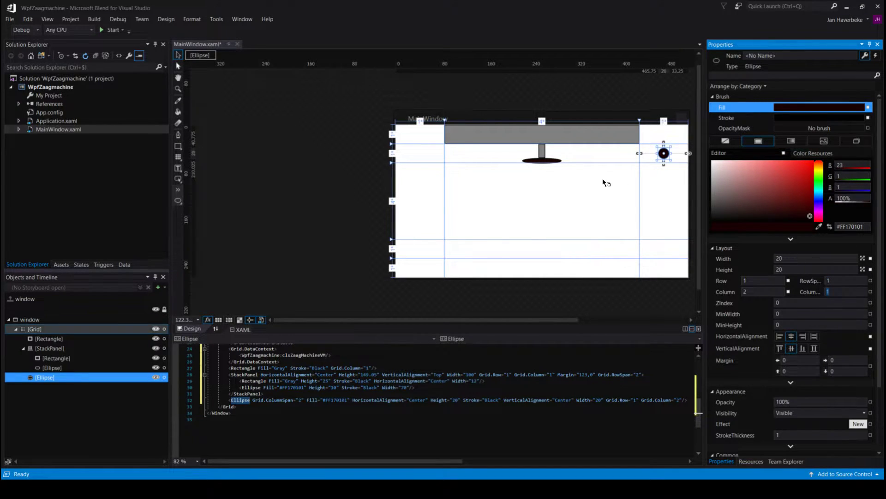
Set the Grid ellipse's fill to gray #FF808080.
left_click(854, 226)
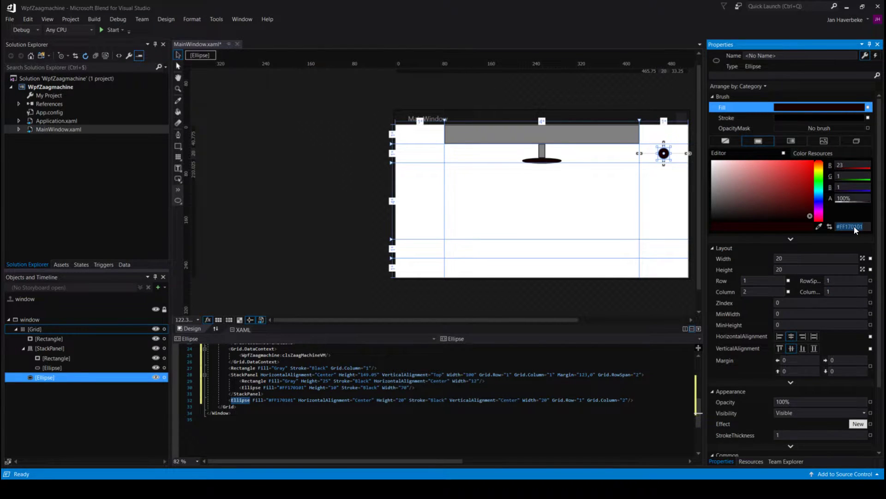
type("FF808080")
key("Return")
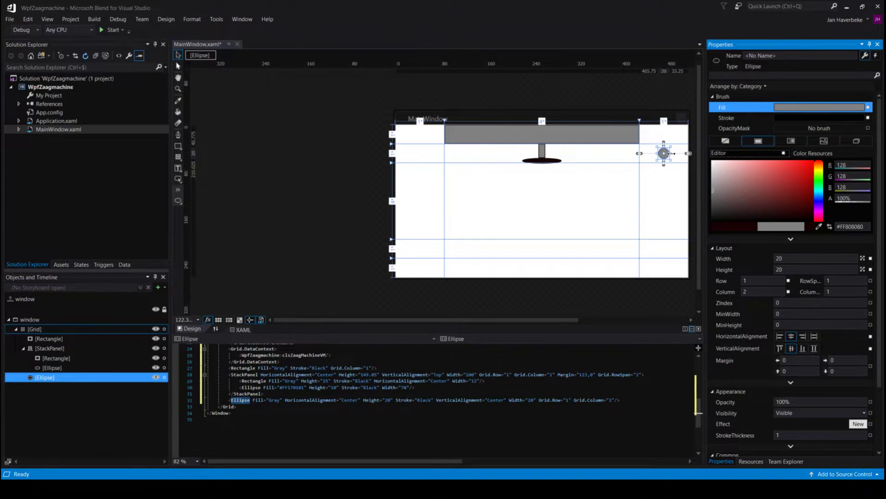
Search the assets for Canvas and add a Canvas directly to the Grid.
left_click(630, 174)
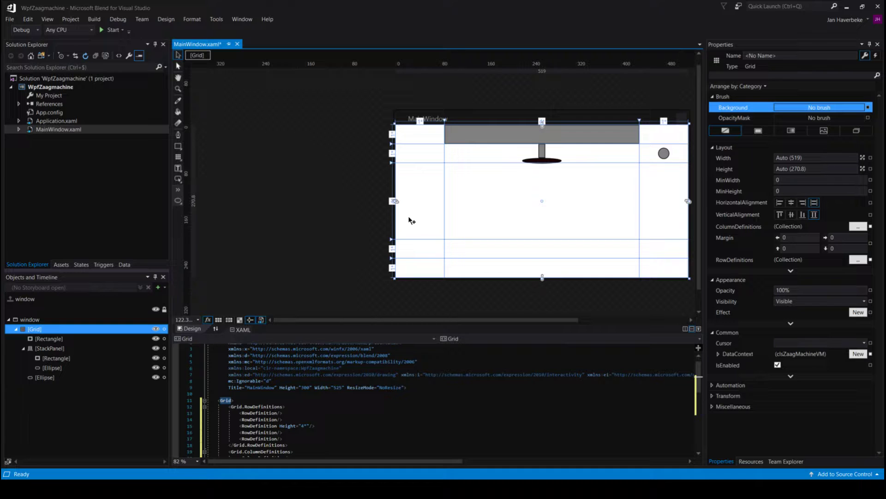
mouse_move(367, 205)
left_click(57, 263)
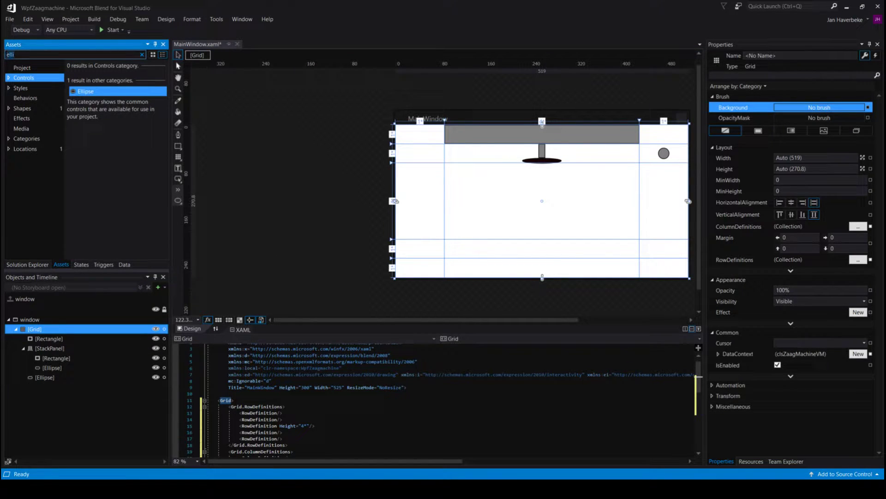
key("BackSpace")
key("BackSpace")
key("BackSpace")
key("BackSpace")
type("canva")
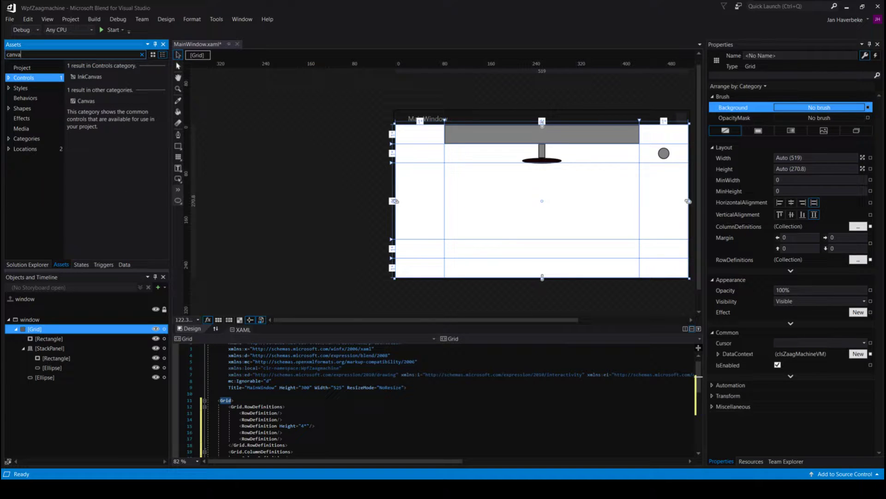
left_click_drag(88, 104, 41, 395)
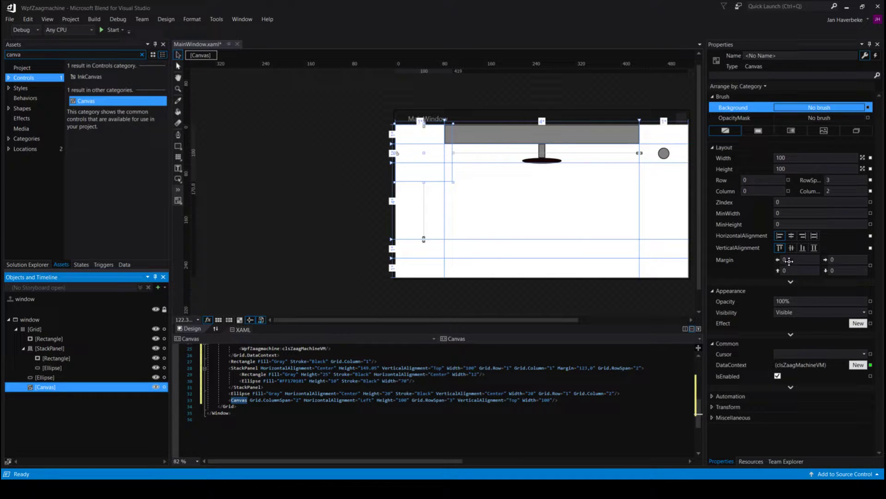
Place the Canvas in row 2 with a row span of 1 and a column span of 3.
left_click(762, 180)
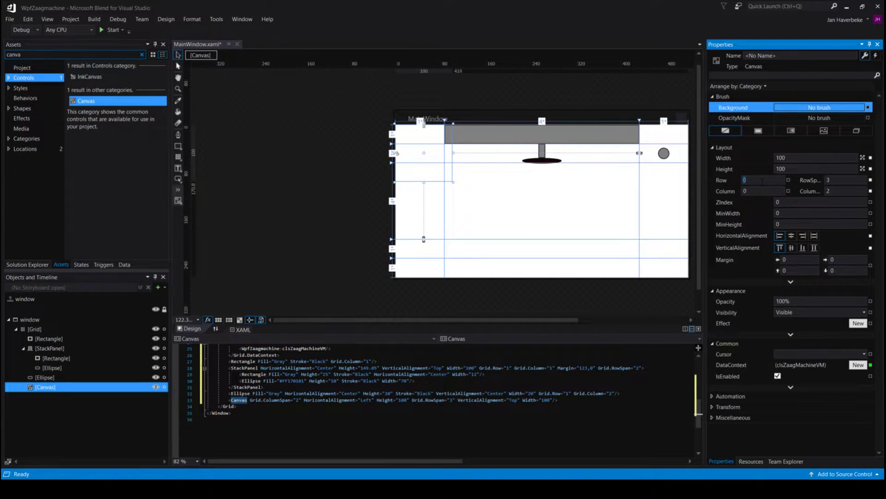
type("1")
key("Return")
type("2")
key("Return")
left_click(845, 180)
type("1")
key("Return")
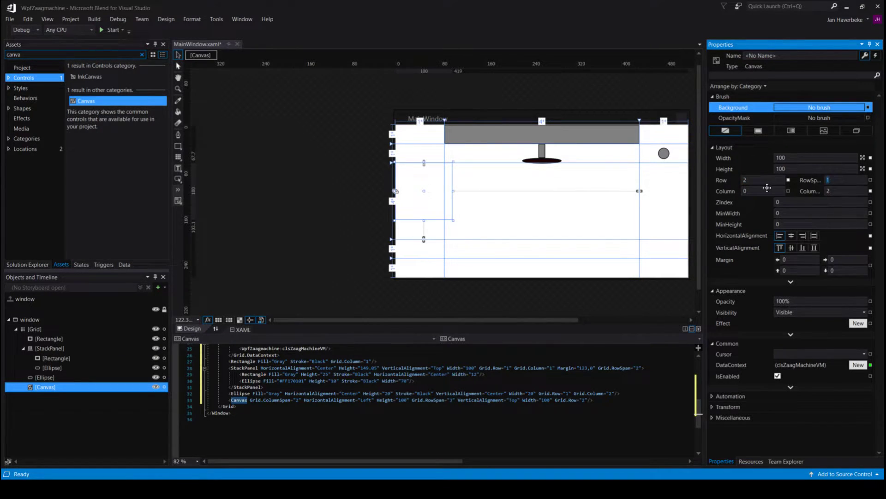
left_click(834, 191)
type("3")
key("Return")
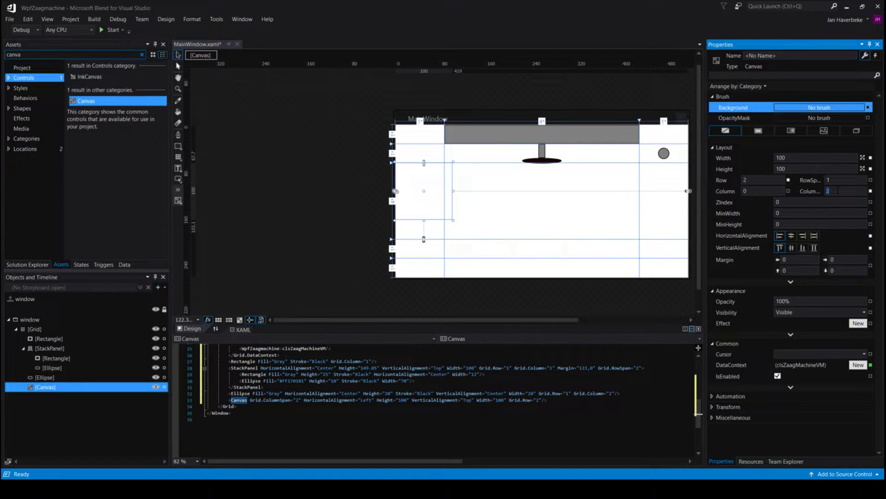
Stretch the Canvas horizontally and vertically and set its width and height to Auto.
left_click(815, 235)
left_click(814, 248)
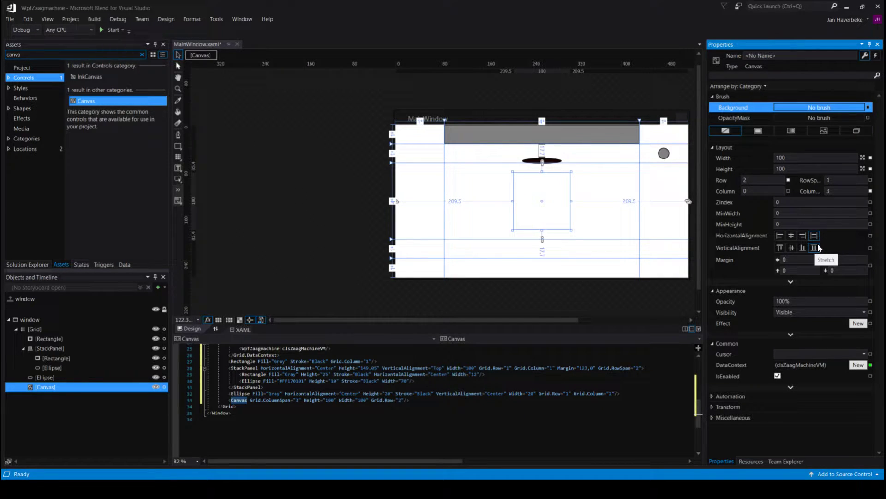
left_click(862, 158)
left_click(862, 168)
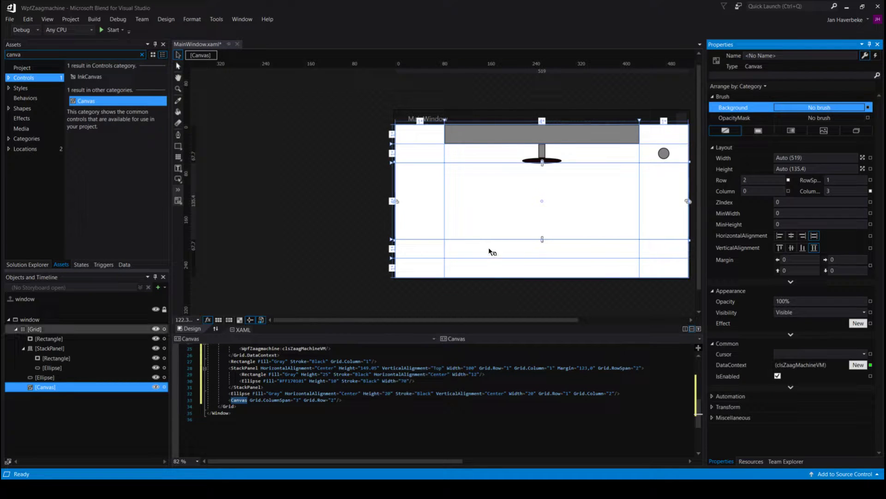
Search the assets for Rectangle, add one directly to the Grid below the Canvas and select it.
left_click(21, 55)
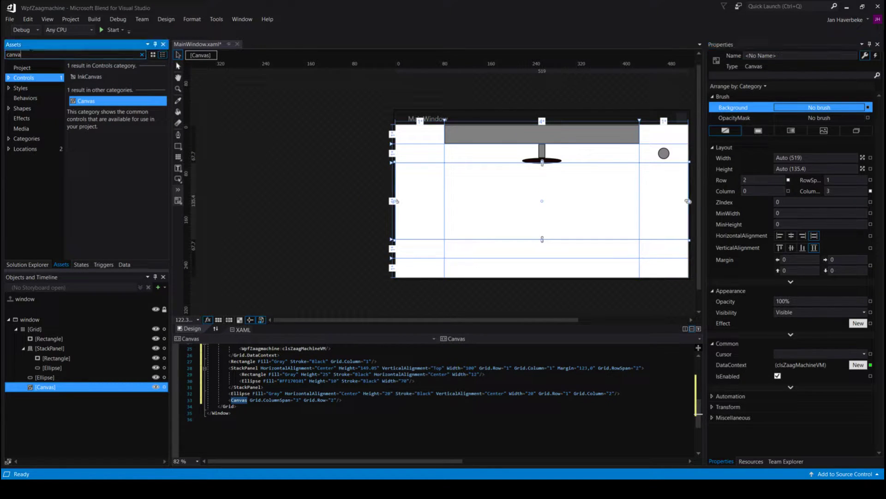
key("BackSpace")
key("BackSpace")
key("BackSpace")
key("BackSpace")
type("rect")
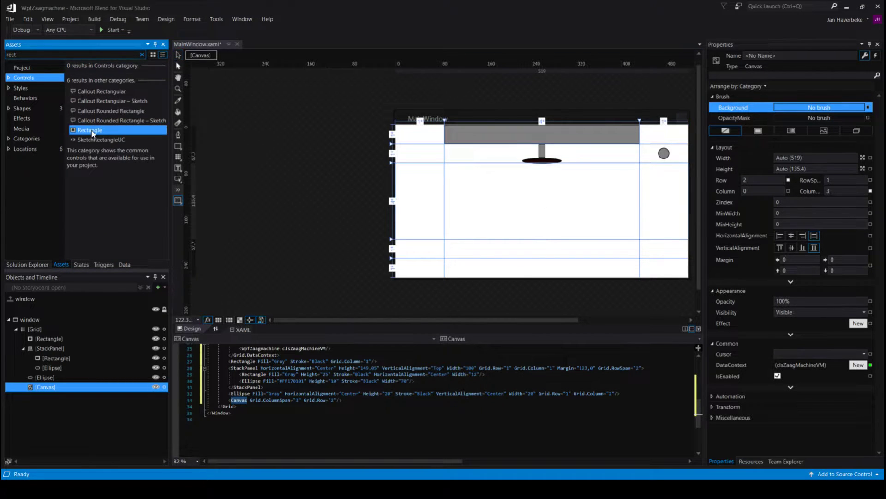
double_click(92, 130)
left_click_drag(38, 410, 20, 411)
left_click(46, 396)
key("Delete")
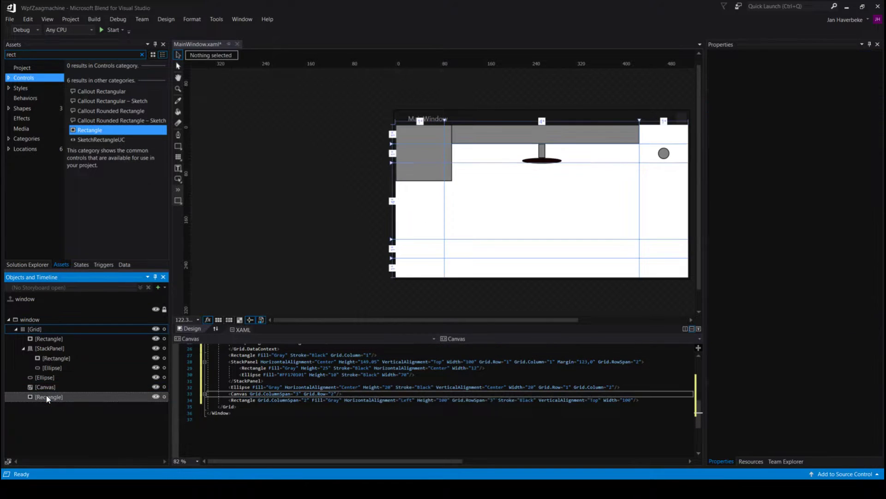
left_click(46, 396)
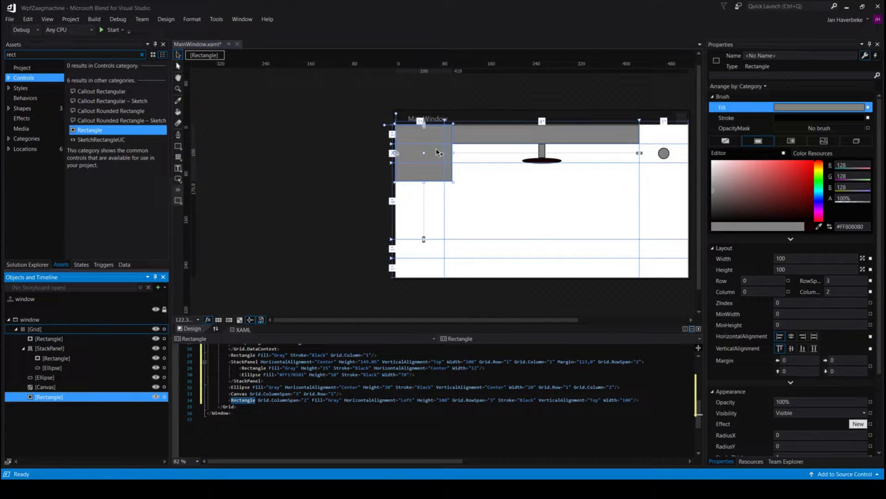
Place the new Grid rectangle in row 3 with a row span of 1 and a column span of 3.
left_click(757, 282)
key("Up")
key("Up")
key("Up")
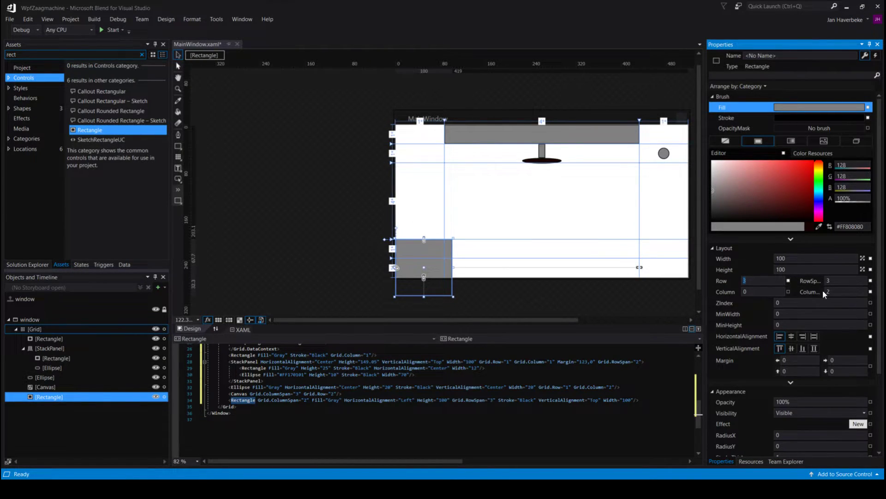
left_click_drag(837, 285, 837, 287)
left_click(839, 292)
type("4")
key("Return")
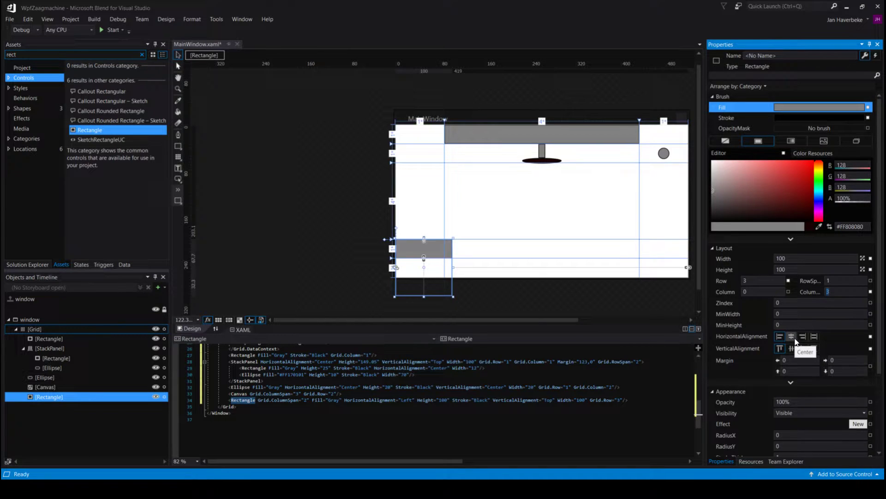
Try centering the row 3 rectangle horizontally and vertically in its cell.
left_click(795, 341)
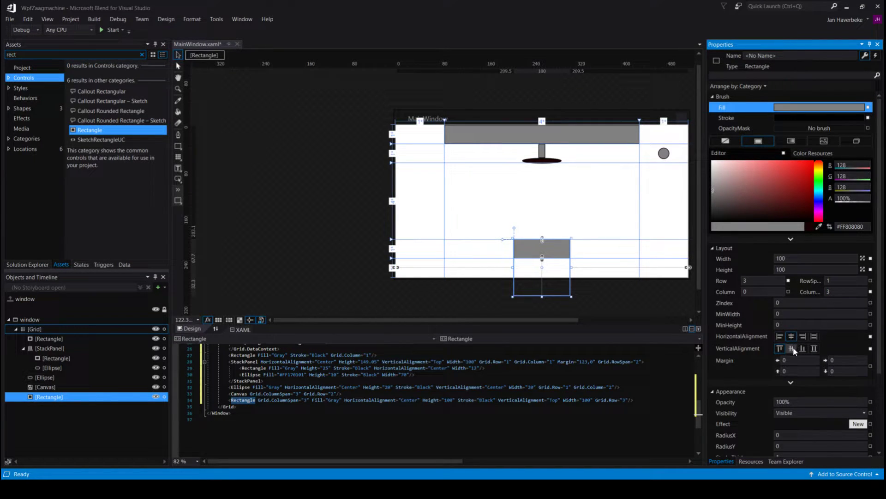
left_click(779, 336)
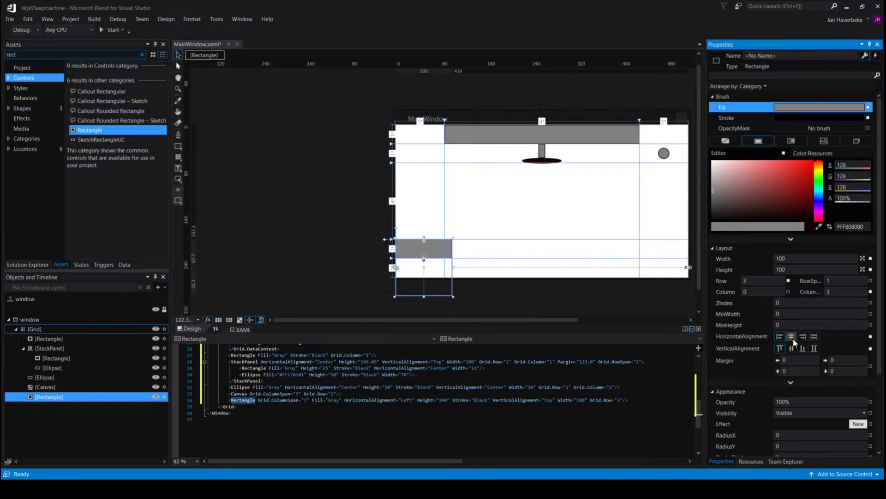
left_click(792, 337)
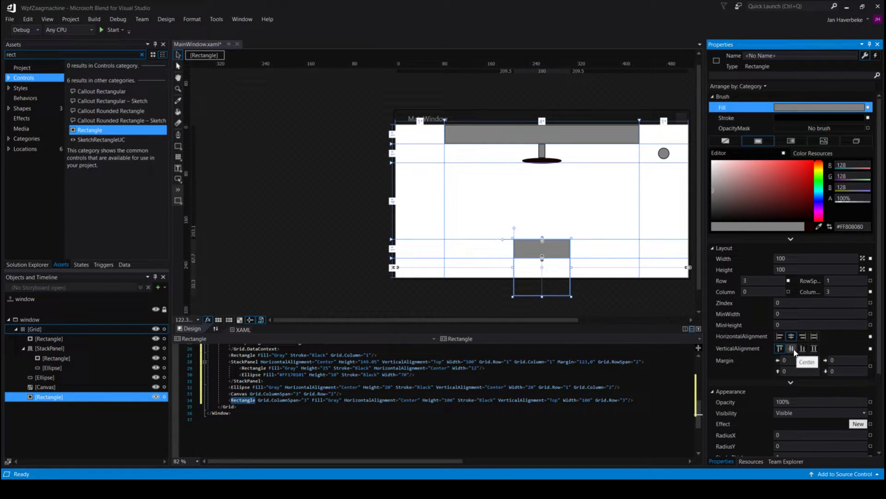
left_click(792, 349)
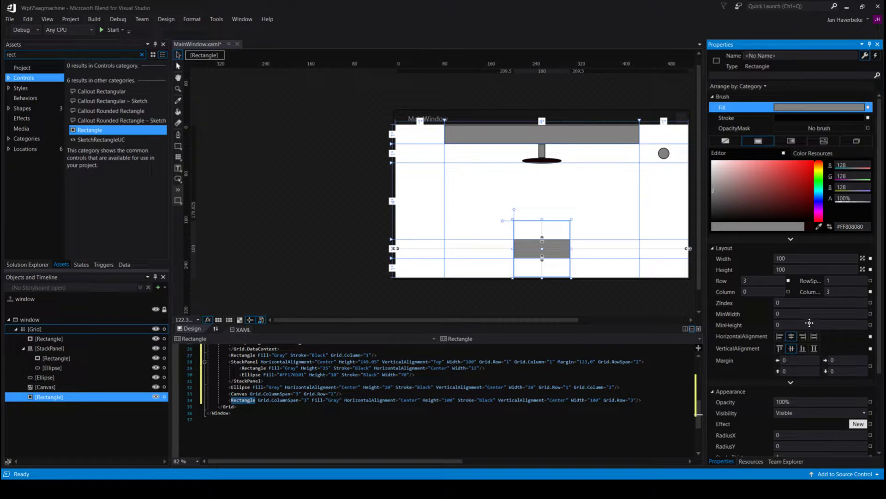
Set the row 3 rectangle's width and height to Auto and stretch it horizontally and vertically.
left_click(862, 259)
left_click(862, 269)
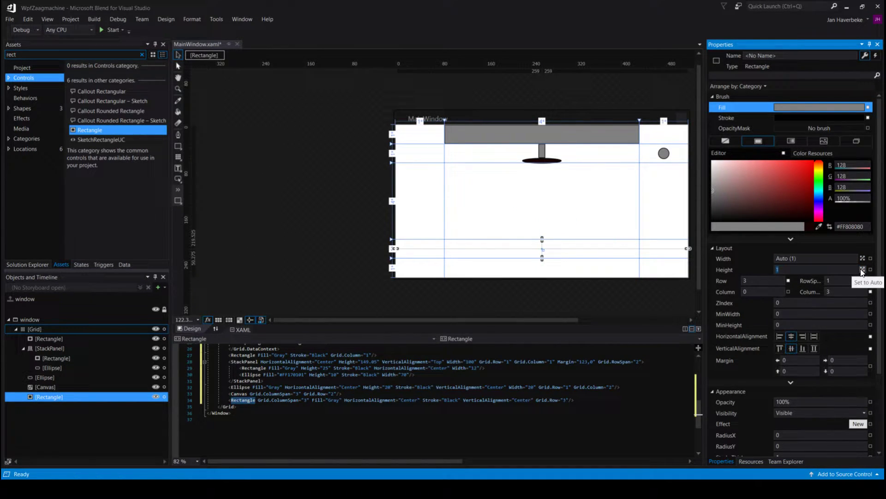
left_click(814, 336)
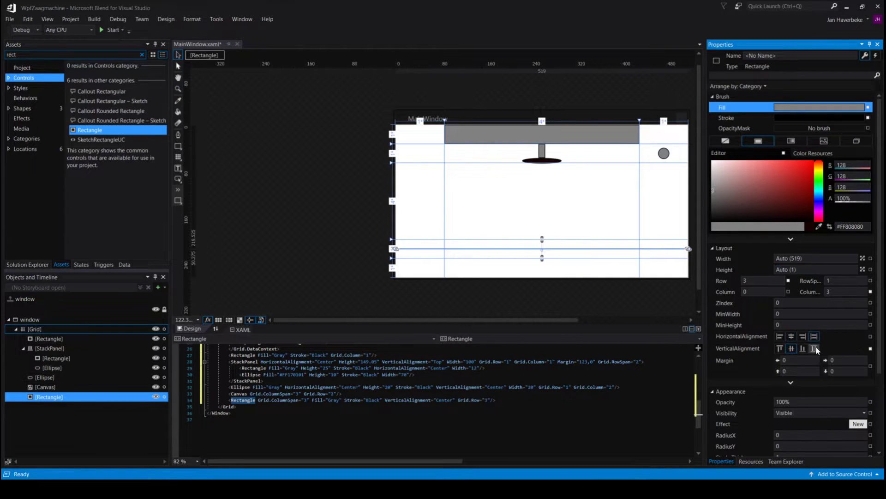
left_click(815, 348)
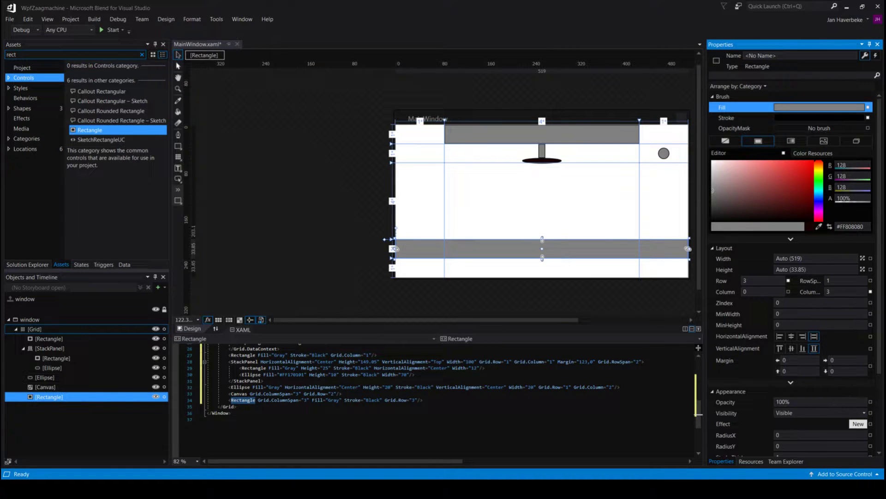
Compare the layout with the annotated reference screenshot in Knipprogramma and move its window out of the way.
key("alt+Tab")
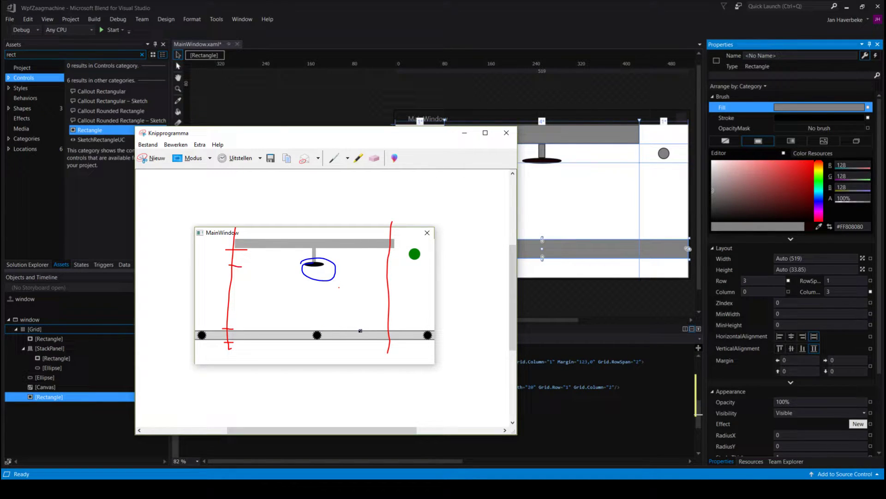
left_click_drag(352, 133, 317, 138)
left_click(689, 99)
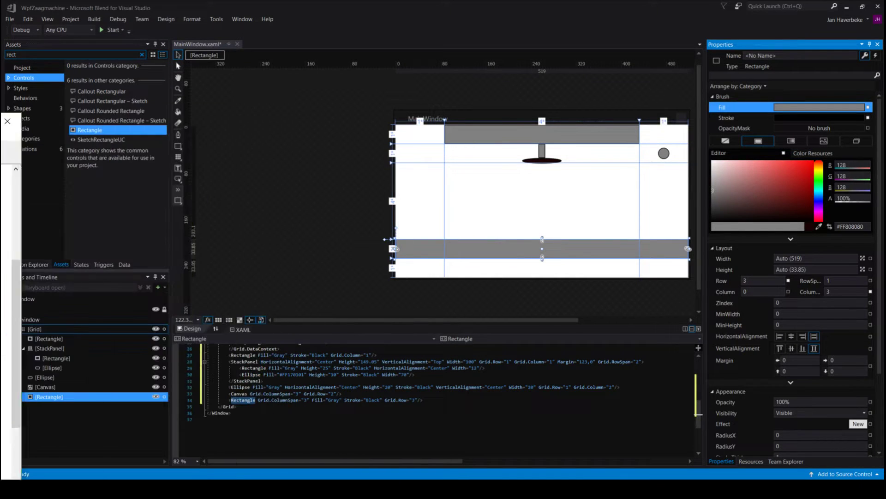
Set the row 3 rectangle's stroke thickness to 3.
left_click(822, 117)
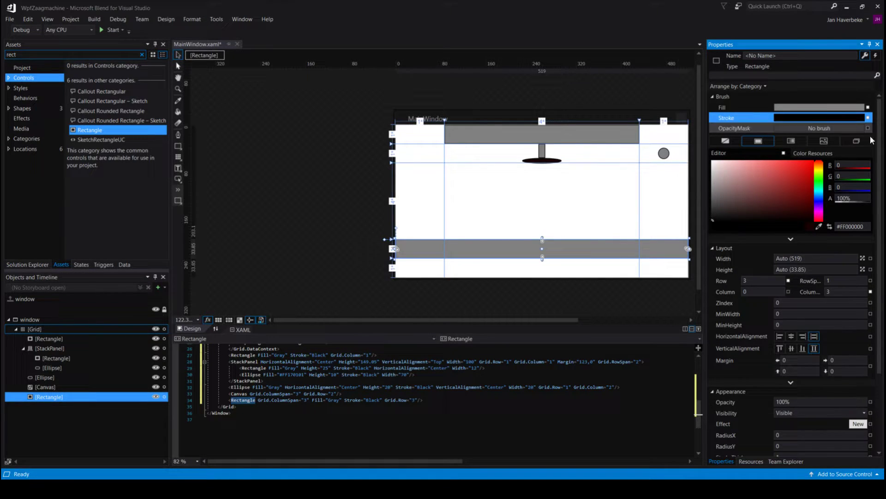
scroll(881, 230, "down", 3)
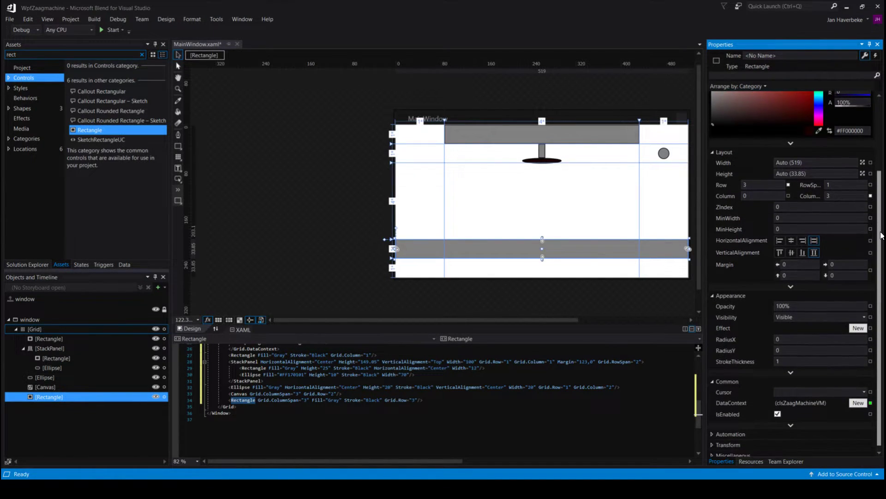
left_click(794, 361)
type("2")
key("Up")
key("Return")
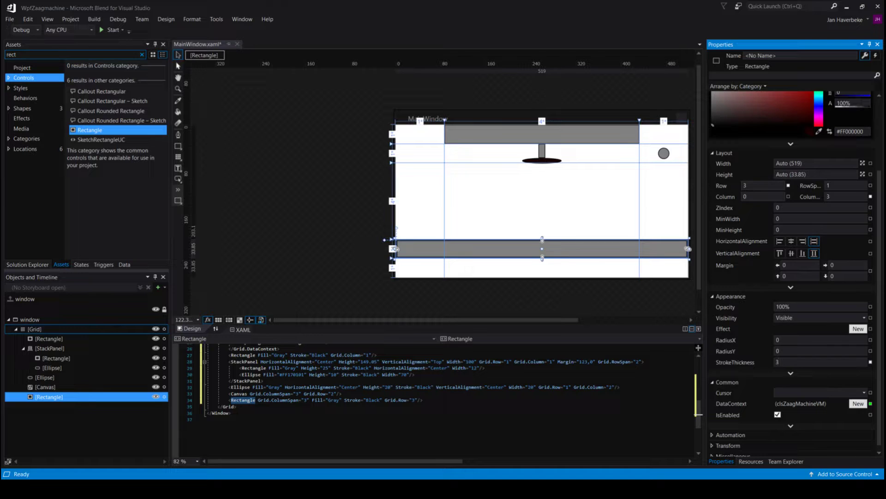
Check the reference screenshot for the conveyor wheels and add a Star shape directly to the Grid.
key("alt+Tab")
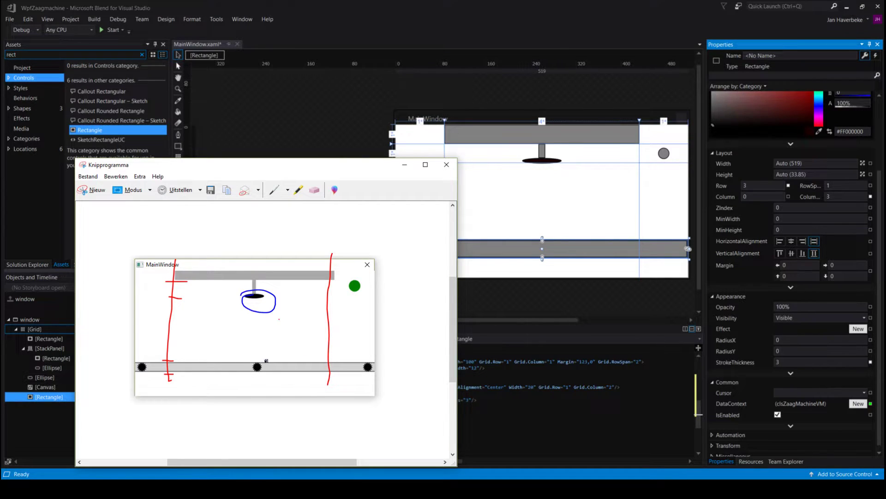
key("alt+Tab")
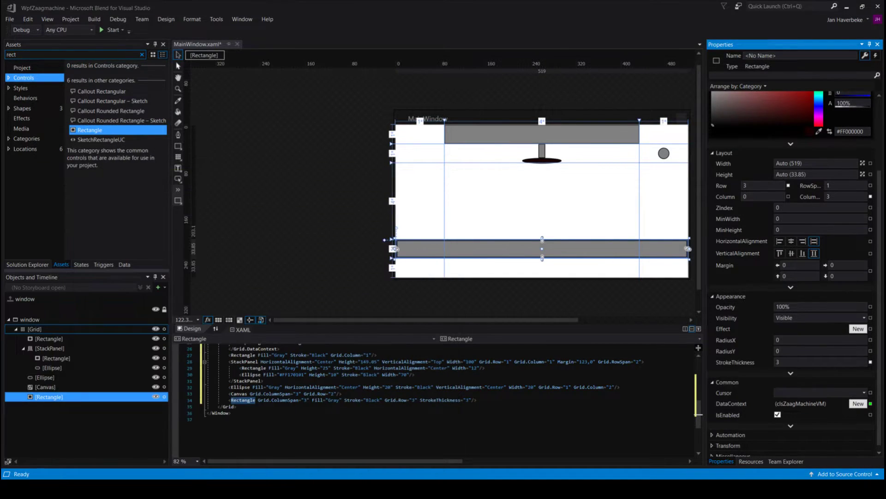
left_click(27, 55)
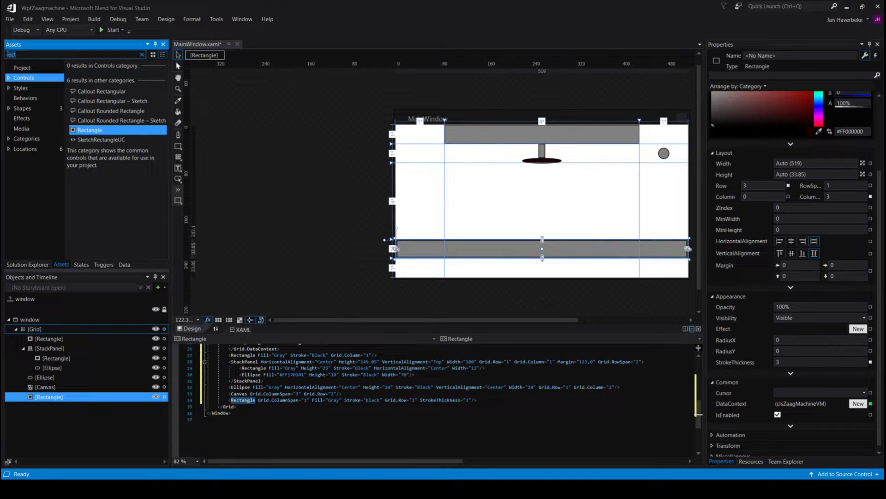
type("star")
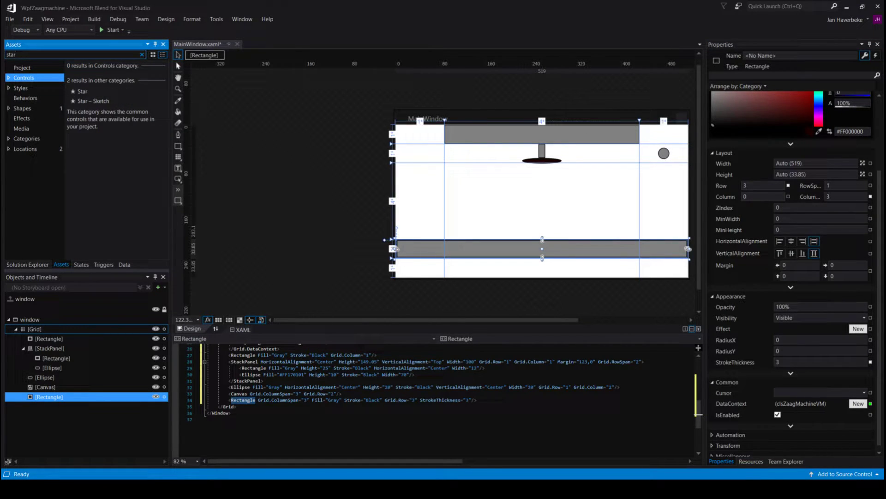
left_click(102, 95)
left_click_drag(88, 92, 49, 402)
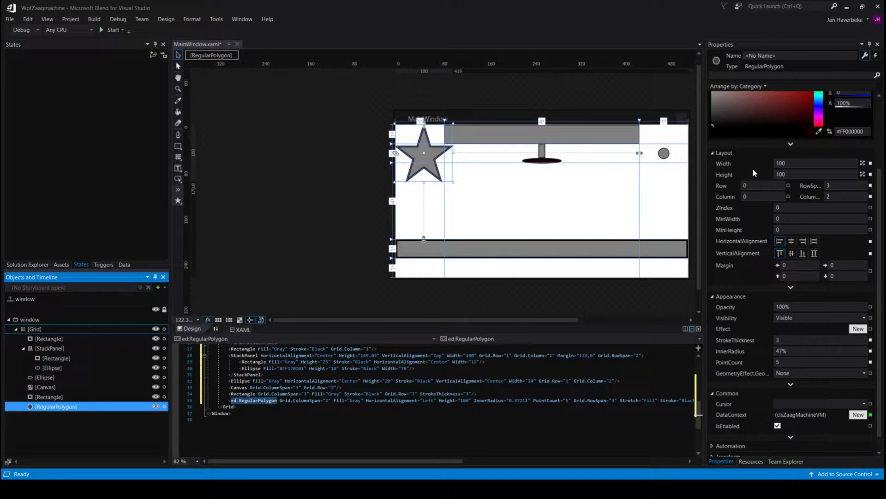
double_click(62, 406)
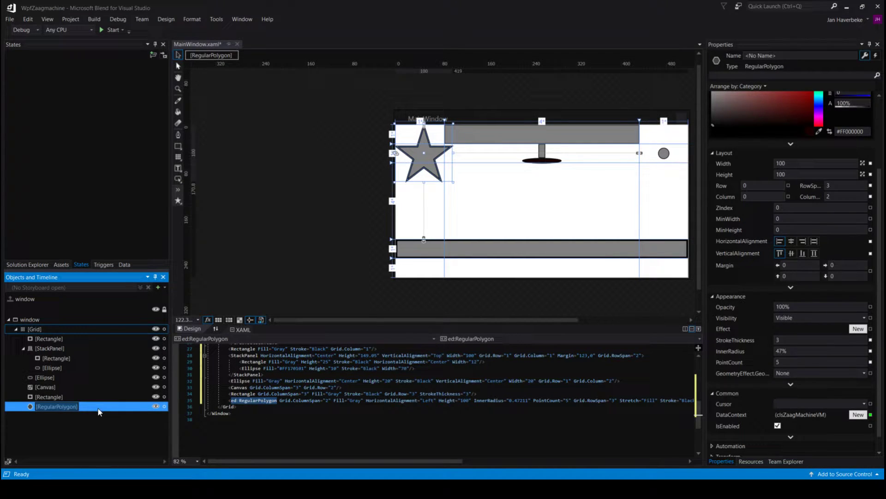
key("Escape")
Reset the star's stroke so its outline has no brush.
scroll(817, 137, "up", 1)
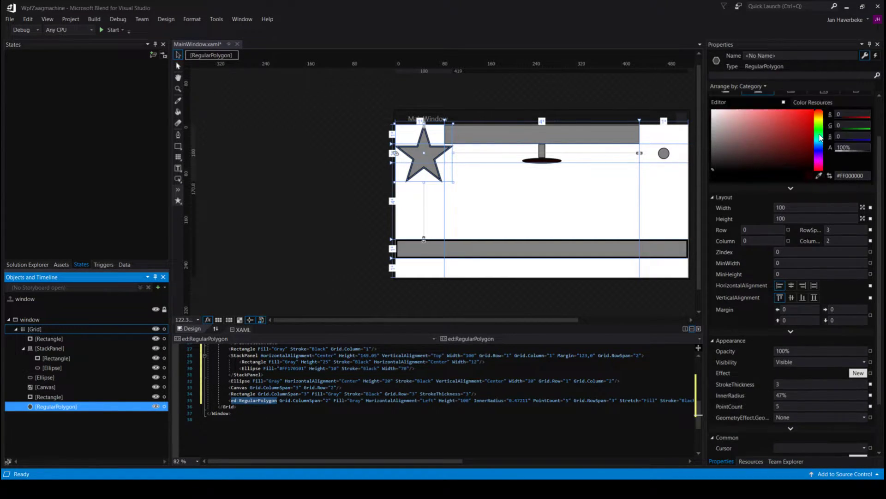
scroll(820, 134, "up", 1)
left_click(869, 118)
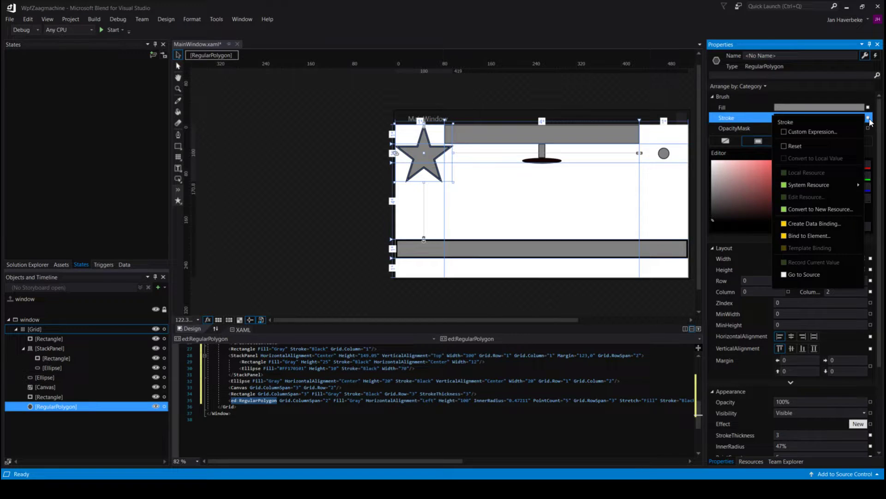
left_click(808, 146)
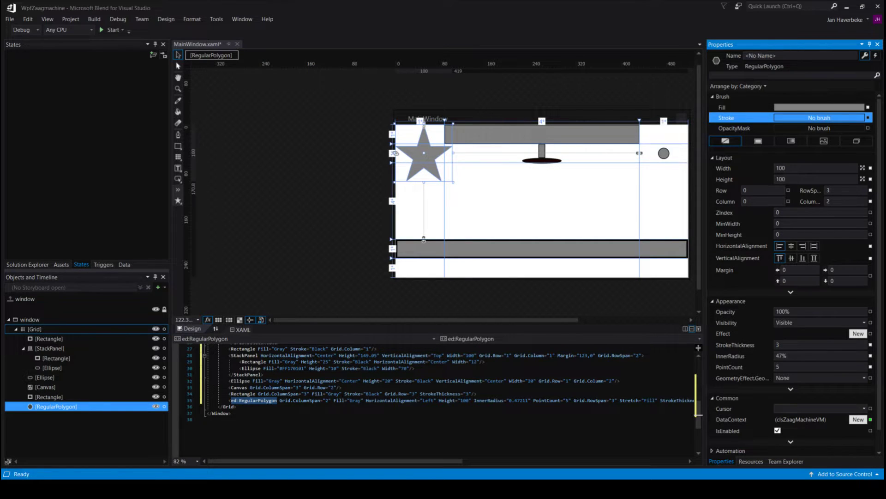
Set the star's PointCount to 15 in its RegularPolygon XAML line.
left_click(75, 406)
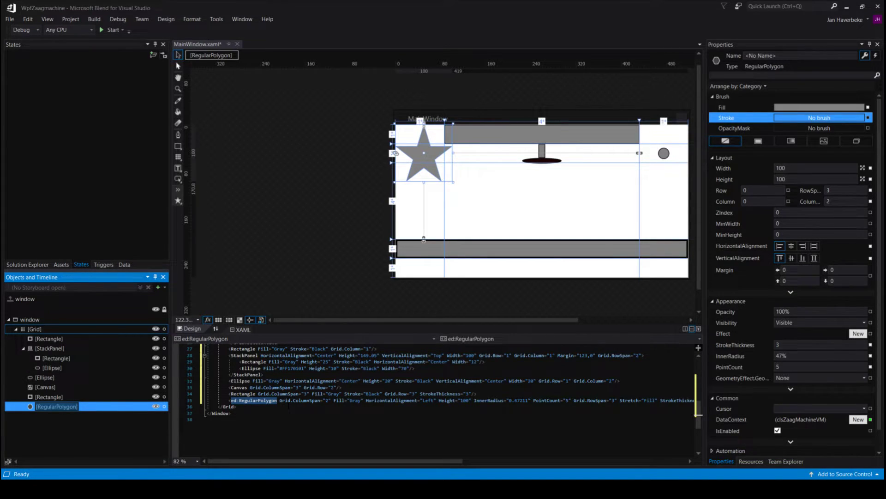
left_click_drag(414, 461, 431, 461)
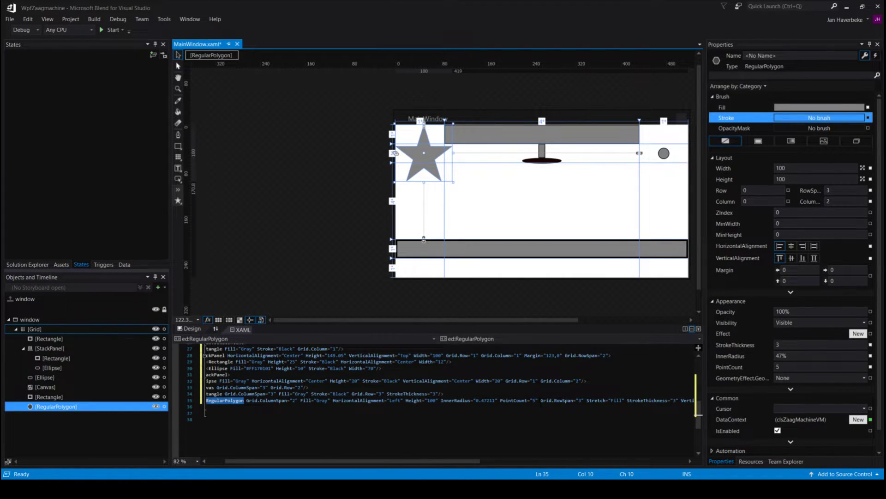
left_click(534, 401)
type("1")
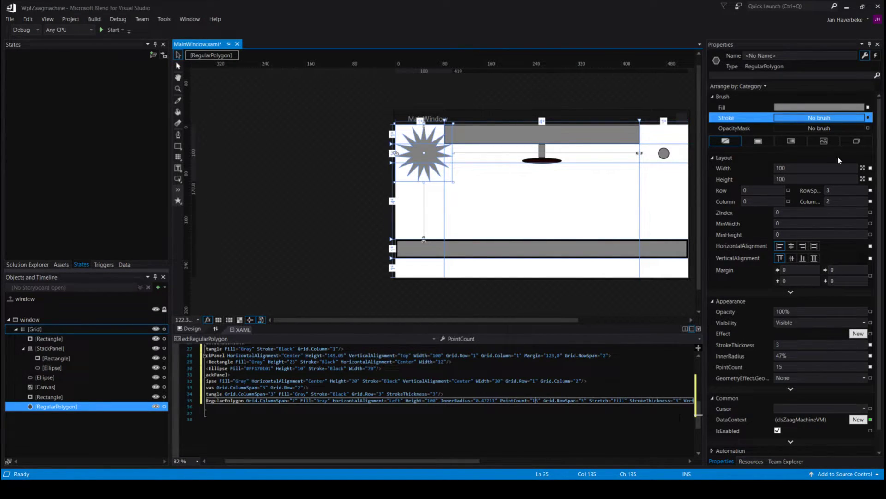
Set the star's width and height to 20.
mouse_move(881, 157)
left_mouse_down()
mouse_move(881, 211)
mouse_move(880, 162)
left_mouse_up()
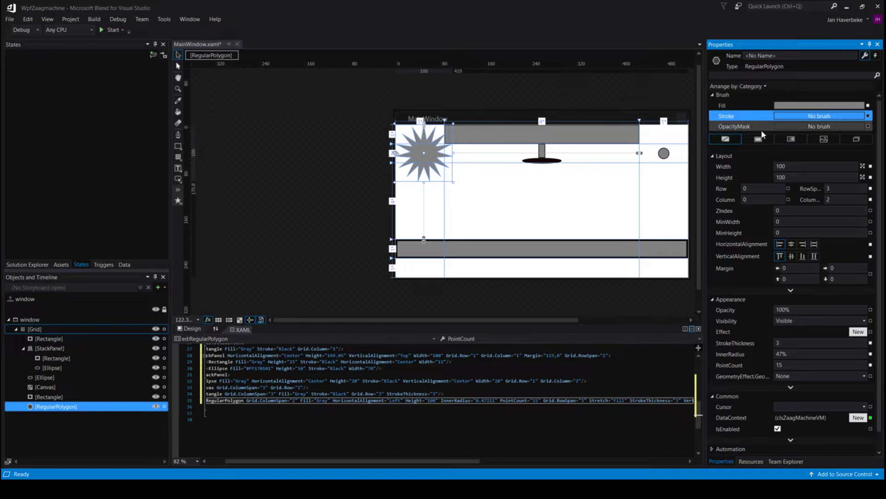
left_click(799, 166)
type("20")
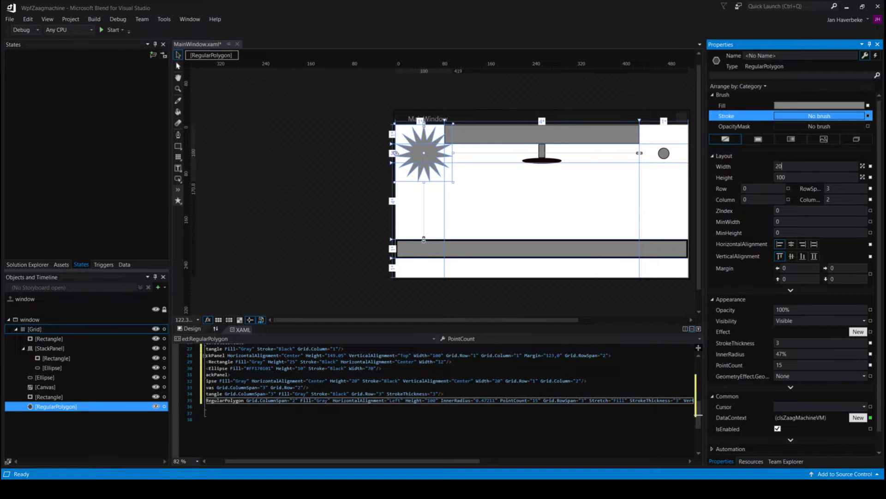
left_click(804, 173)
type("20")
key("Return")
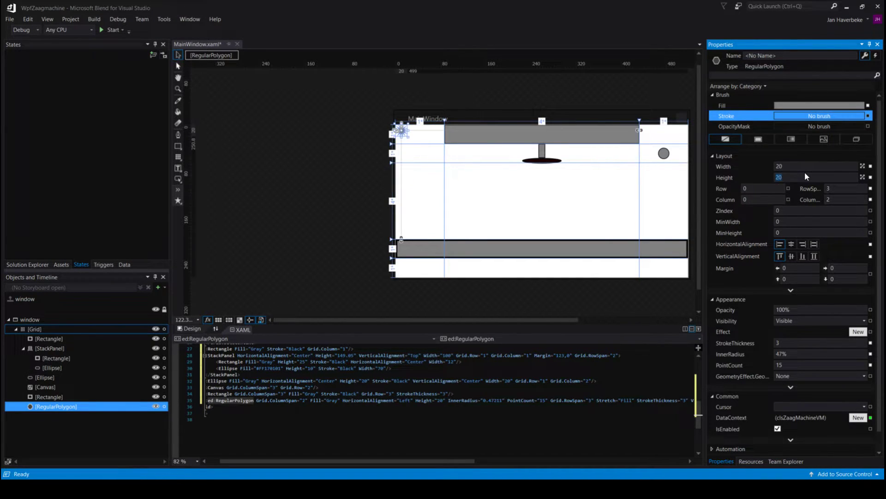
Fill the star with near-black #FF0F0101 and move it to grid row 3.
left_click(794, 105)
left_click(808, 215)
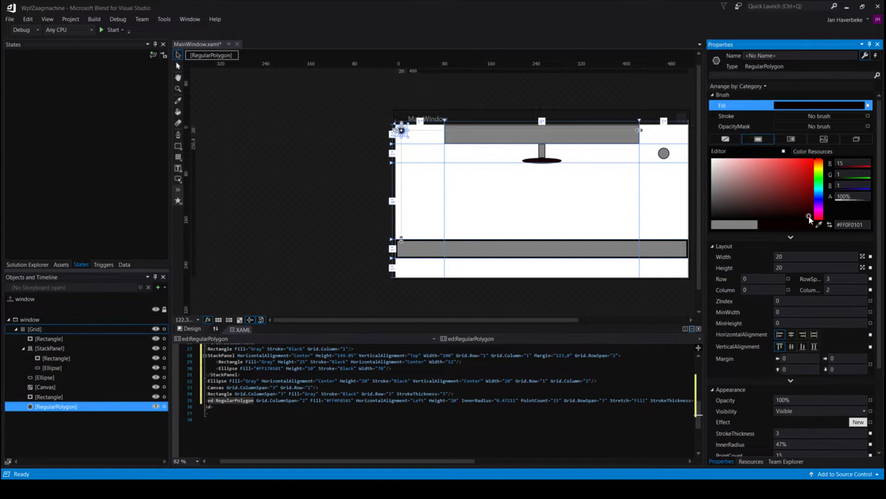
left_click(767, 280)
key("Up")
key("Up")
key("Up")
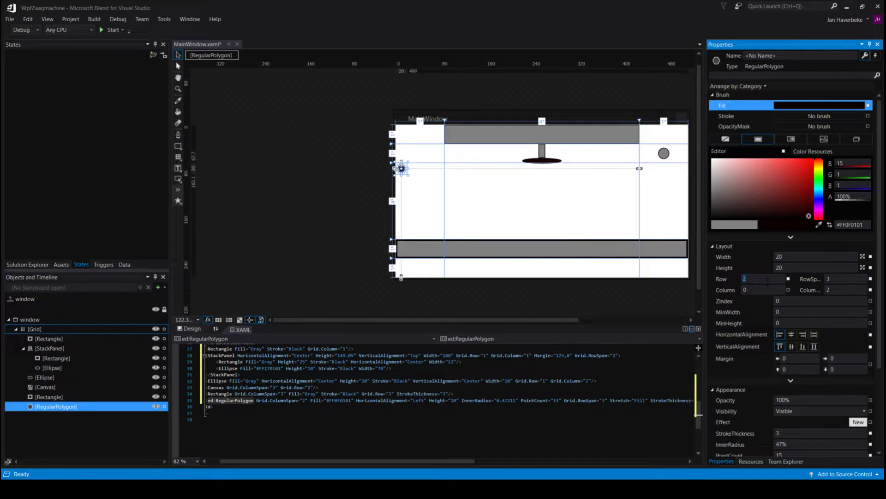
Reduce the star's row span and column span to 1 and centre it horizontally and vertically in its cell.
left_click(835, 279)
key("Down")
key("Down")
left_click(836, 289)
key("Down")
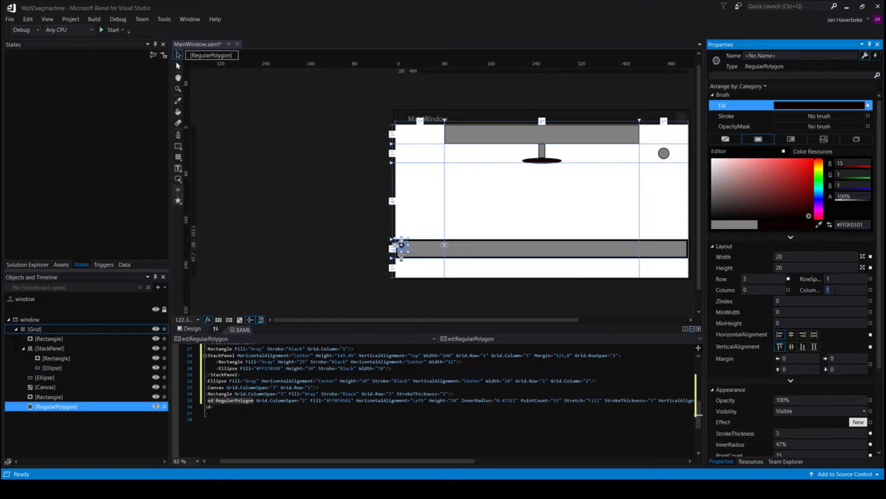
left_click(791, 333)
left_click(790, 346)
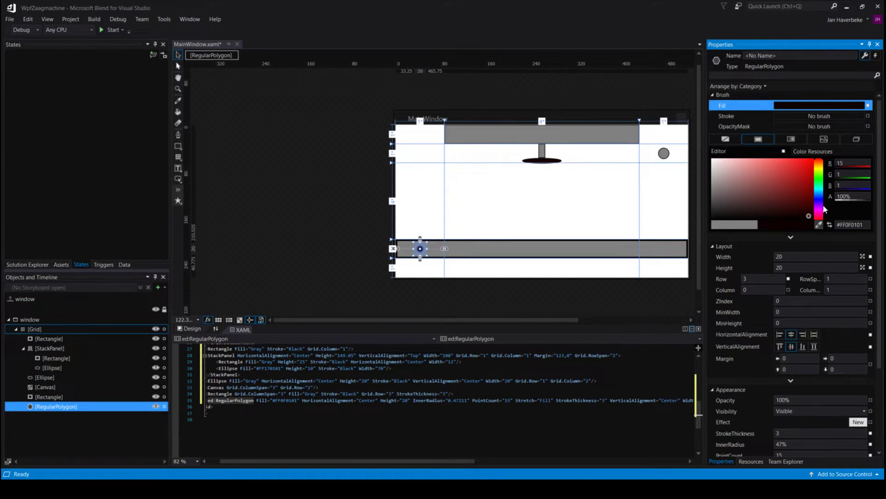
Set the star wheel's width and height to 25 and deselect it.
left_click(786, 257)
type("25")
key("Return")
left_click(787, 268)
type("25")
key("Return")
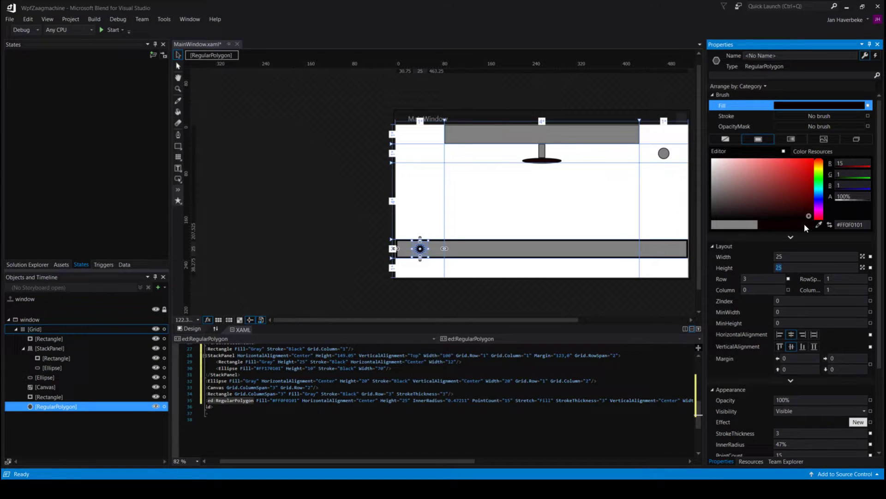
left_click(379, 233)
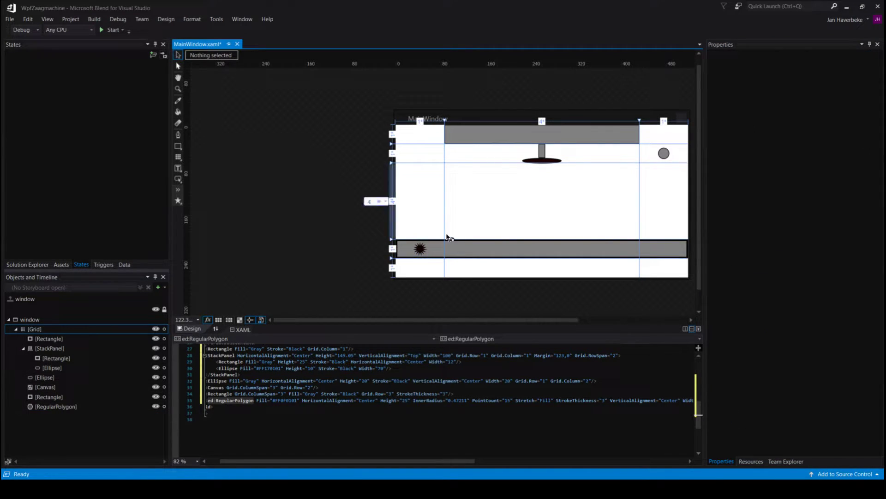
Duplicate the star wheel and place the copy in column 1 of row 3.
left_click(44, 407)
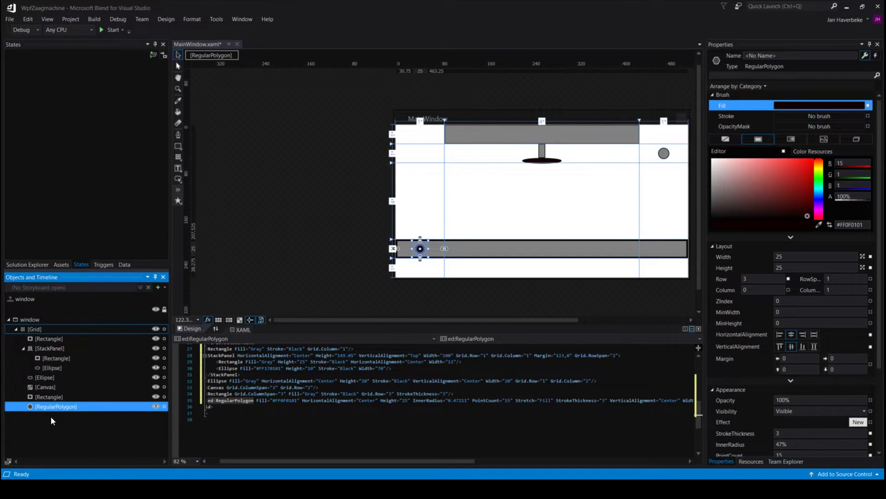
key("ctrl+v")
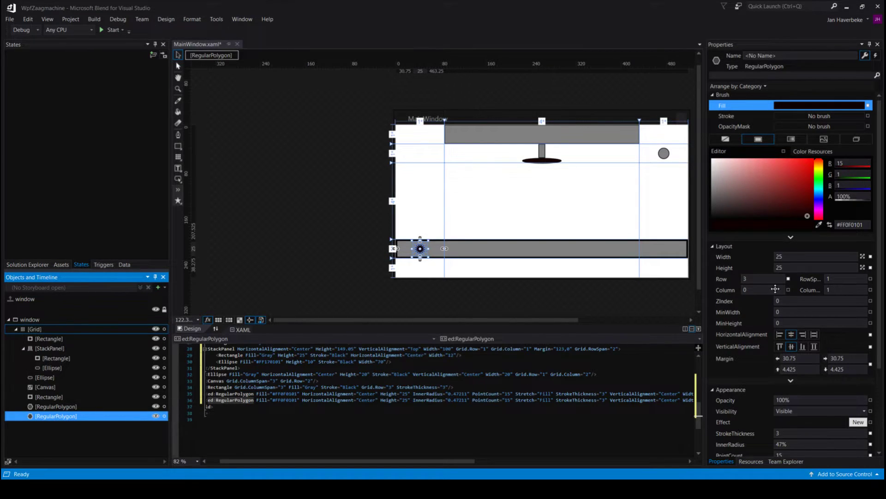
left_click(759, 279)
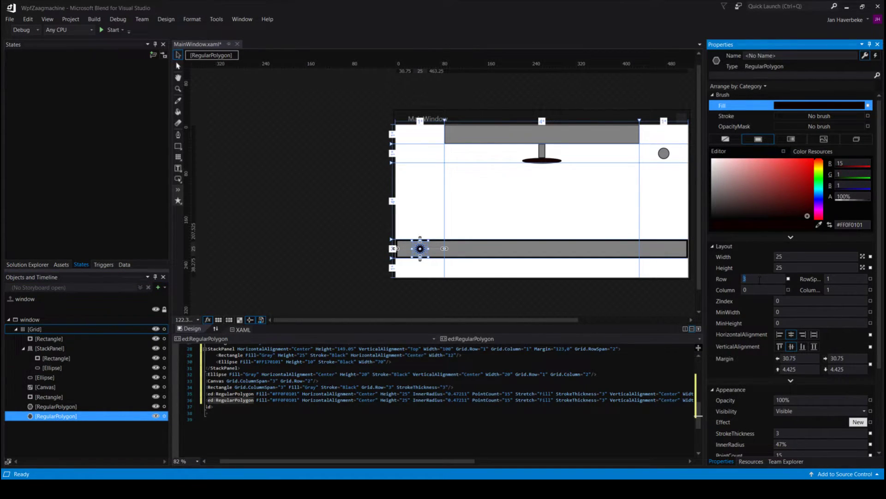
left_click(755, 291)
type("1")
key("Return")
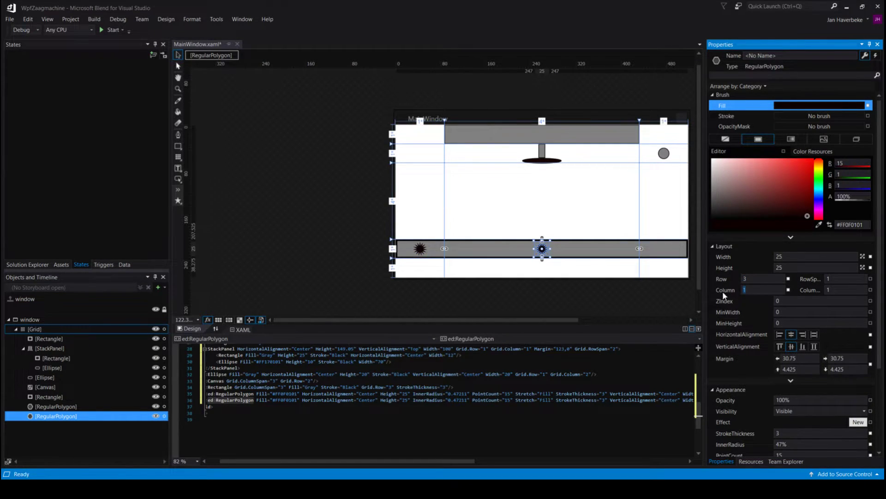
Duplicate the first star wheel again and place this copy in column 2.
left_click(54, 406)
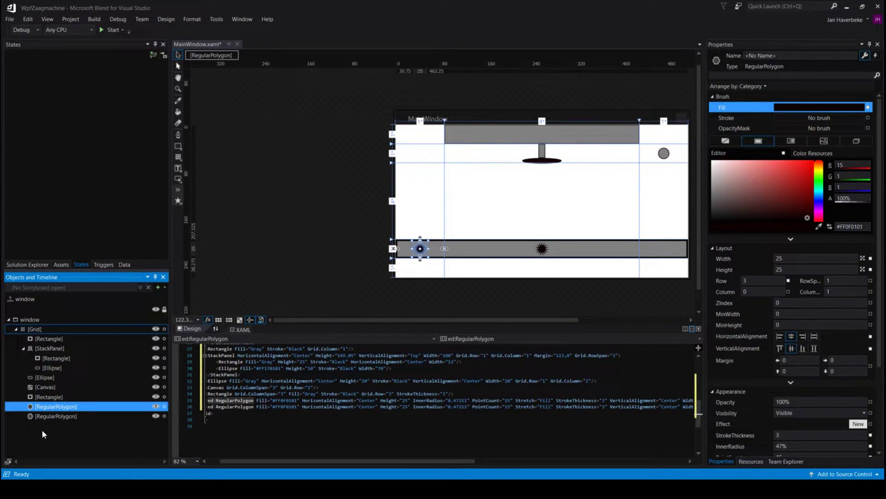
key("ctrl+v")
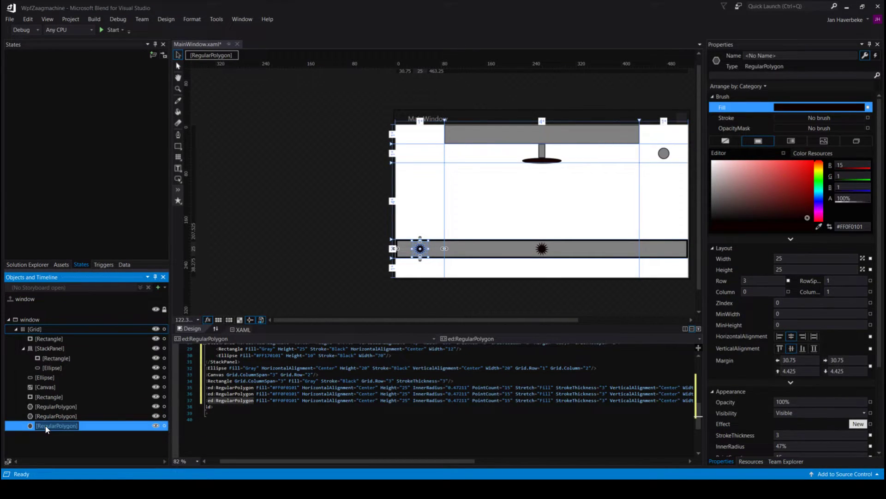
left_click(760, 292)
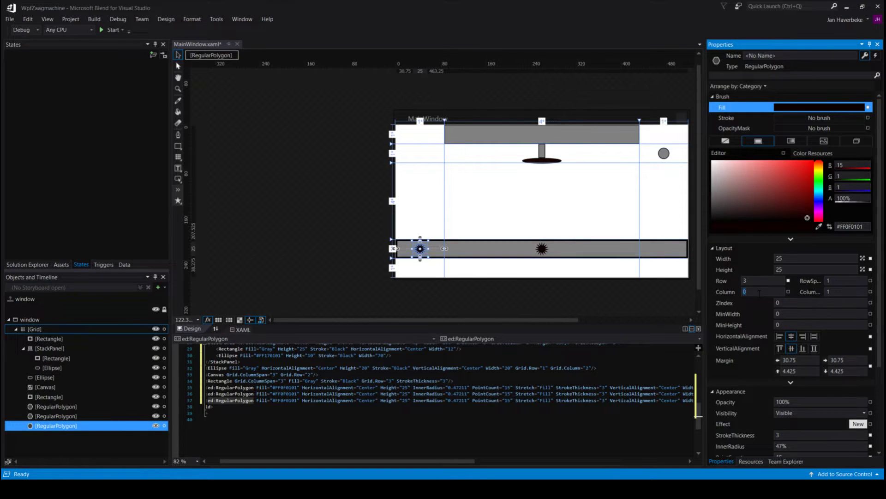
key("Up")
key("Up")
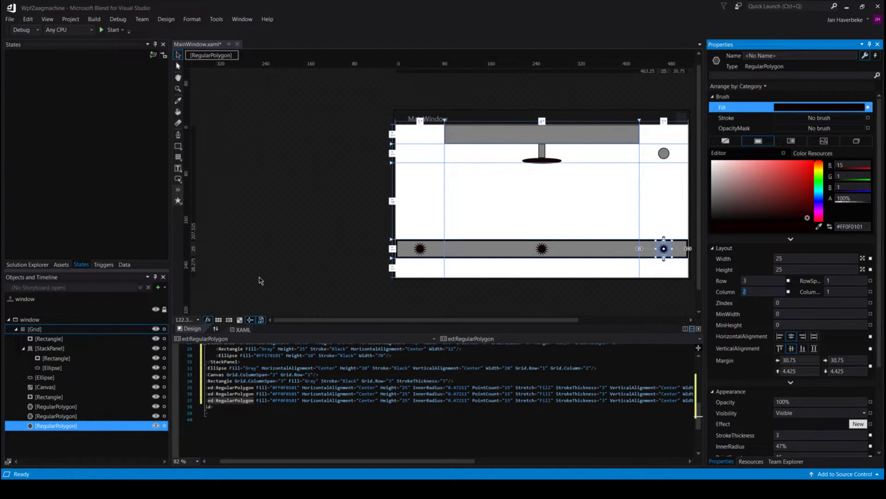
Find the StackPanel asset and add a new StackPanel directly to the Grid after the star wheels.
left_click(60, 447)
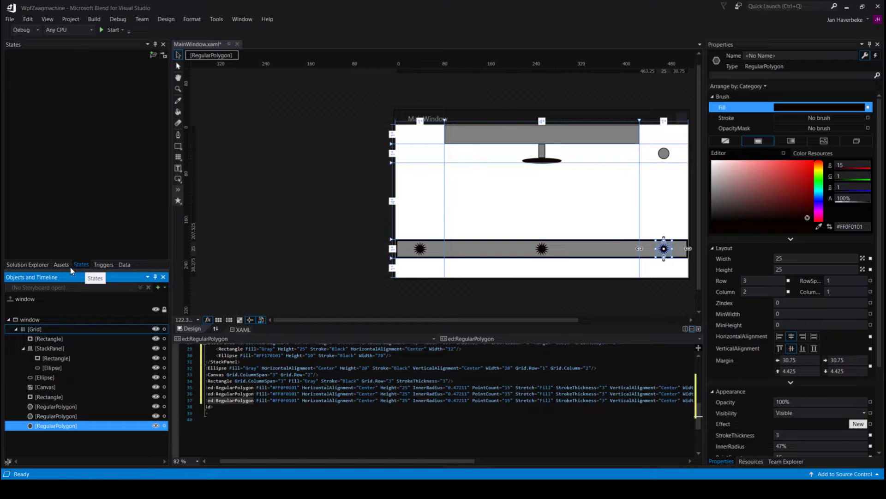
key("BackSpace")
type("ck")
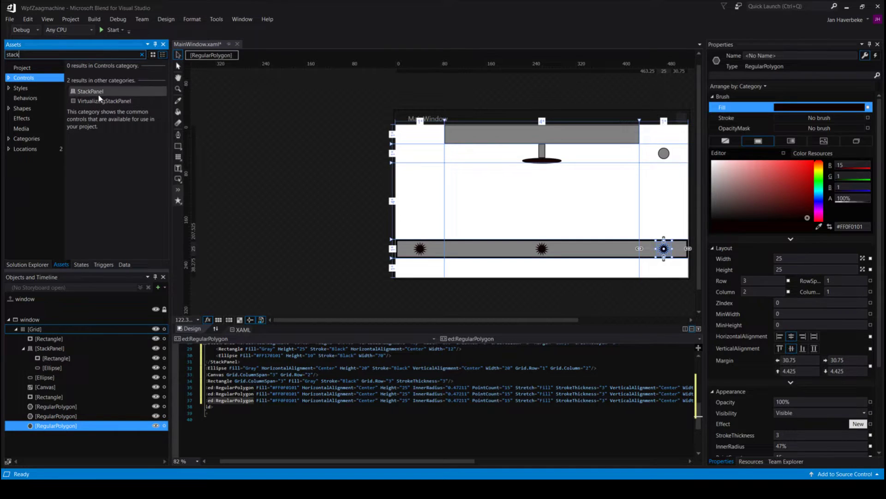
left_click_drag(98, 95, 42, 432)
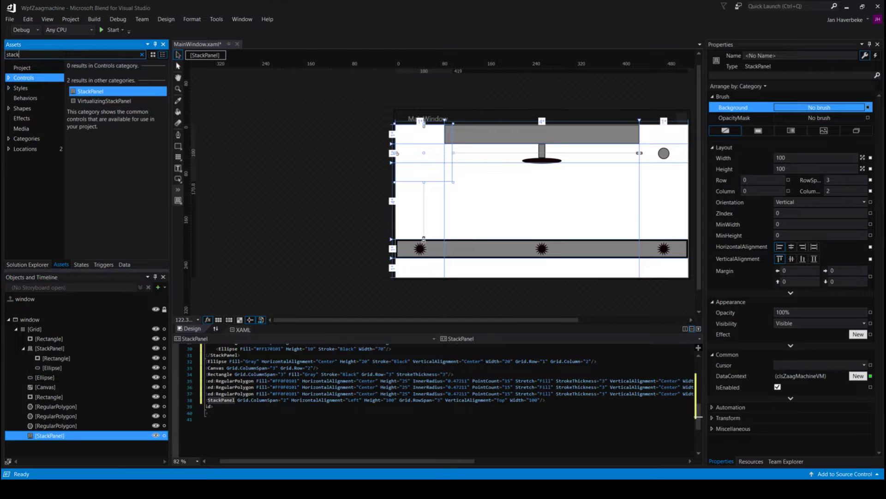
Find the Rectangle asset and add a rectangle inside the new StackPanel.
key("BackSpace")
key("BackSpace")
key("BackSpace")
key("BackSpace")
type("rec")
left_click_drag(84, 130, 50, 438)
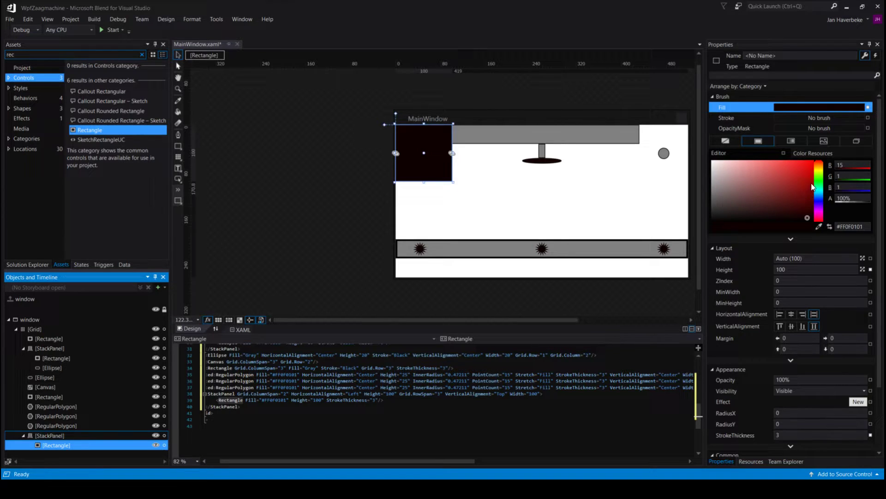
Fill the new StackPanel's rectangle with the wood-like brown #FFA9620F.
left_click_drag(818, 174, 809, 166)
left_click(809, 166)
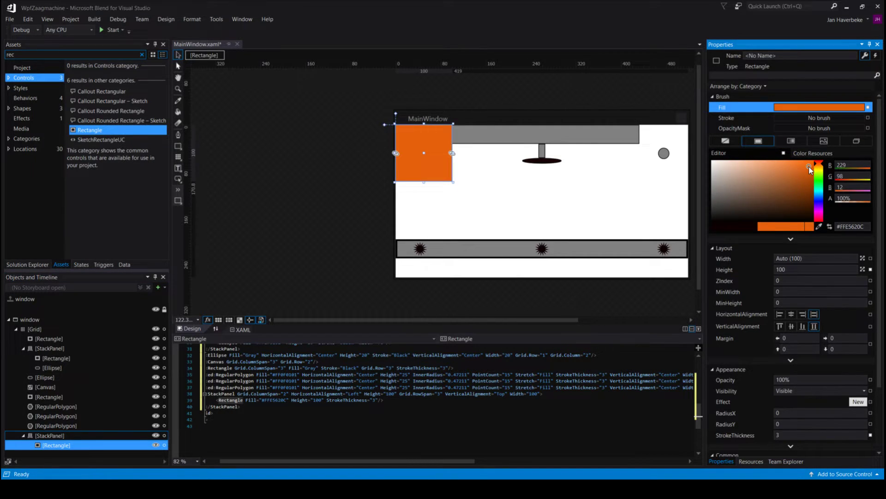
left_click_drag(816, 165, 818, 165)
left_click(806, 182)
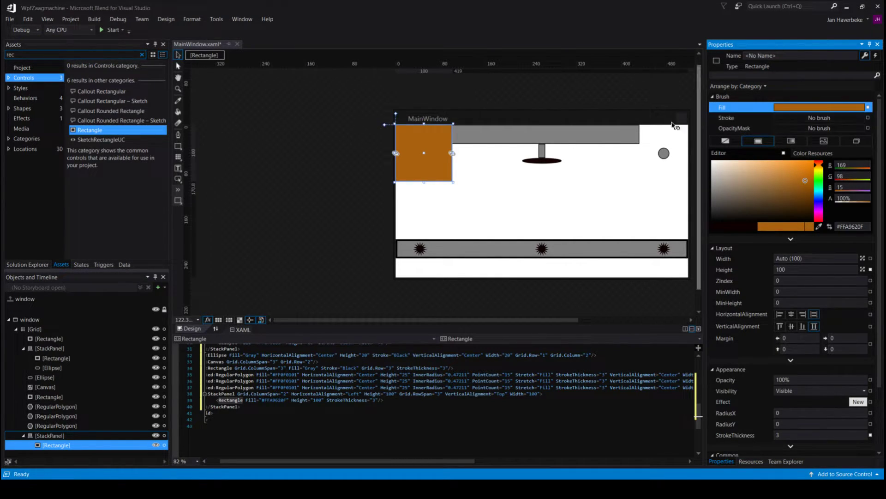
Collapse the StackPanel holding the brown rectangle and move it into the Canvas.
left_click(50, 435)
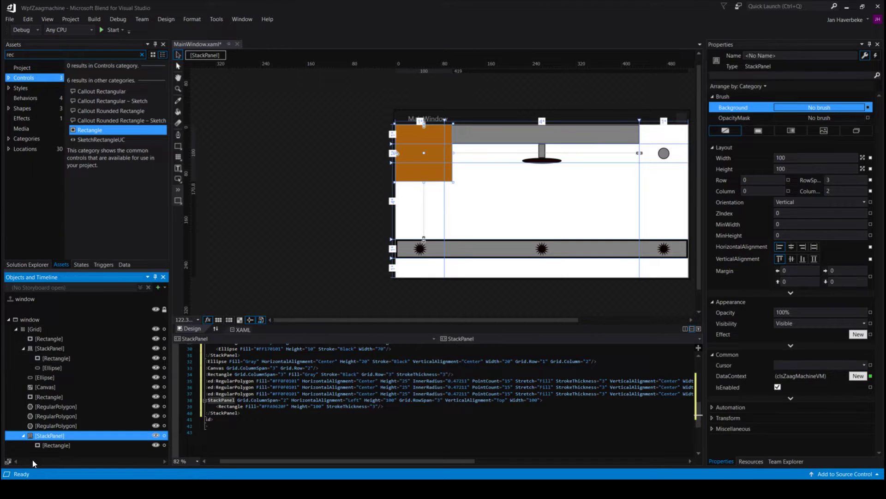
left_click(24, 434)
left_click(38, 434)
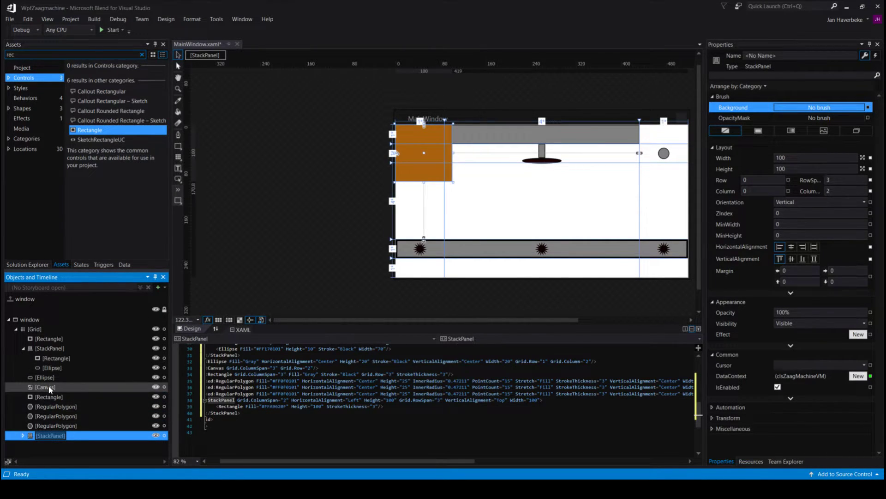
left_click_drag(28, 435, 47, 388)
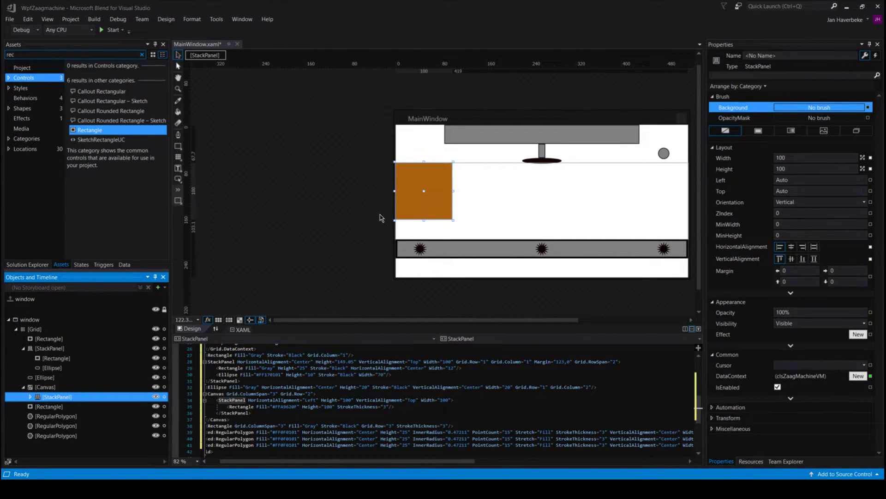
Set the width of the grey conveyor rectangle in row 3 to 500.
left_click(63, 407)
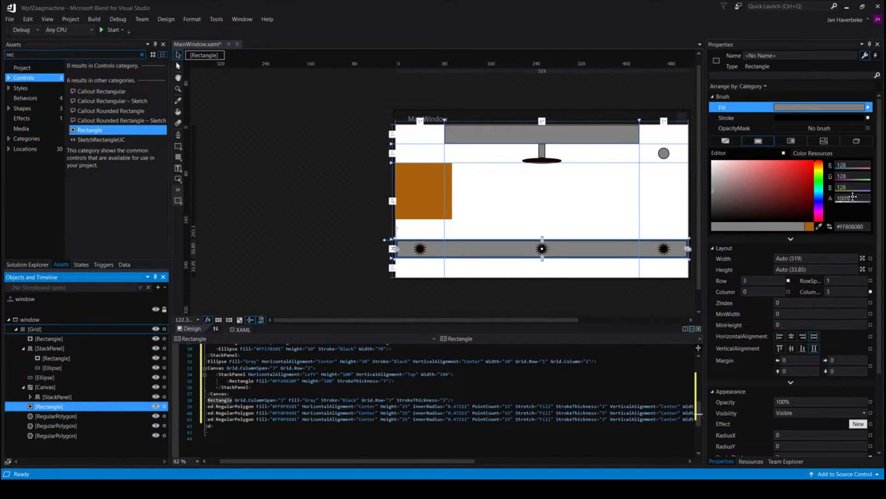
left_click(805, 256)
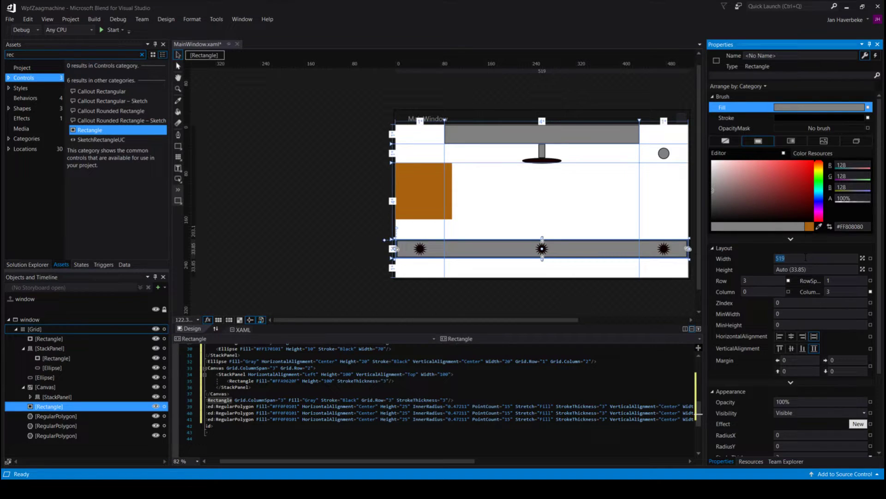
type("100")
key("BackSpace")
key("BackSpace")
key("BackSpace")
type("500")
key("Return")
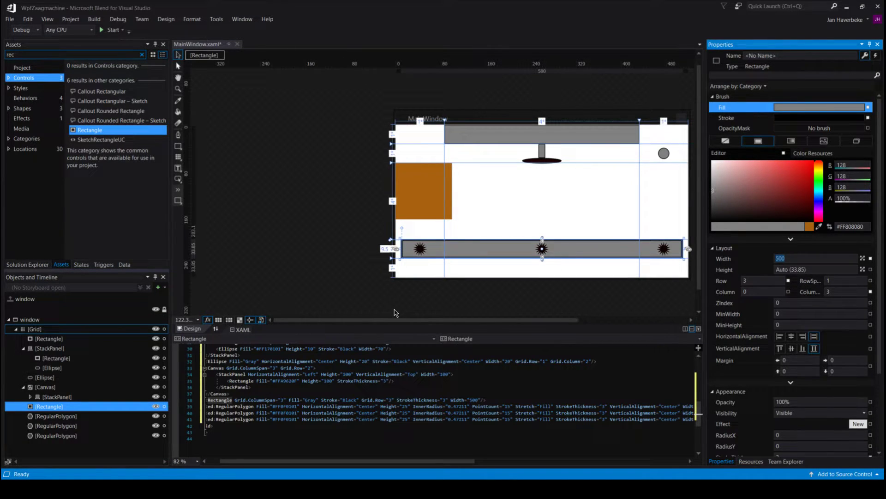
Clear the fixed width of the grey conveyor rectangle so it returns to Auto.
key("BackSpace")
key("Return")
Expand the StackPanel inside the Canvas and set its brown rectangle's height to 25.
left_click(31, 397)
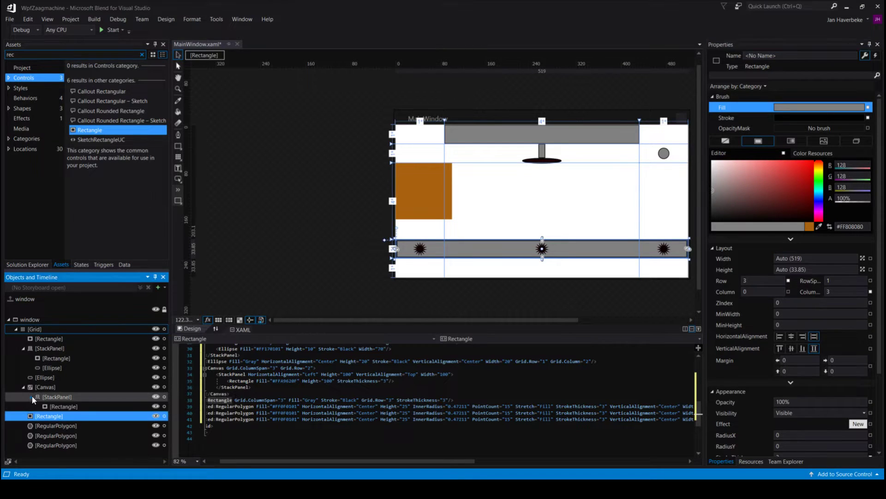
left_click(51, 406)
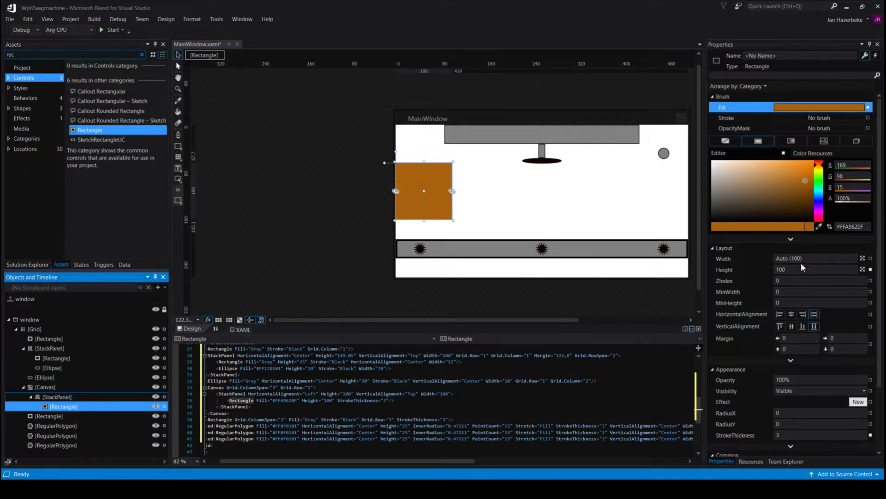
left_click(793, 271)
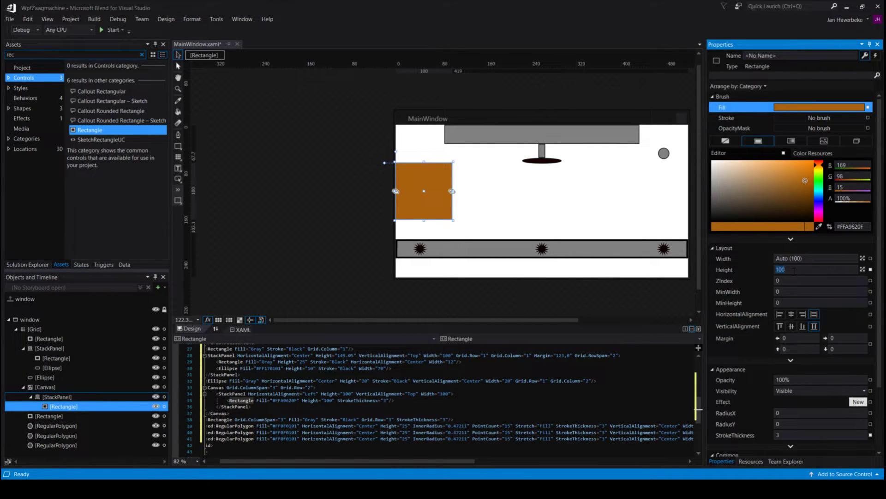
type("25")
key("Return")
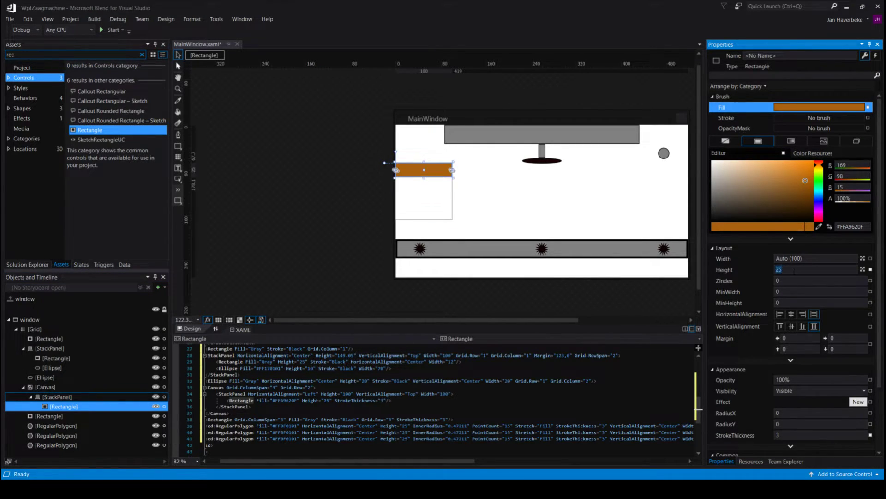
Give the brown rectangle a solid dark brown stroke, #FF803D0A, with a stroke thickness of 2.
left_click(857, 118)
left_click(868, 118)
left_click(758, 141)
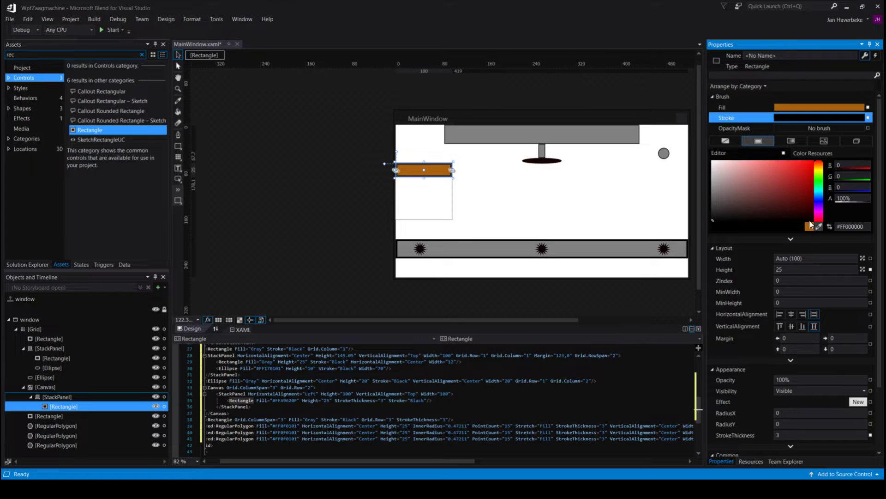
left_click(816, 168)
left_click_drag(811, 167, 806, 192)
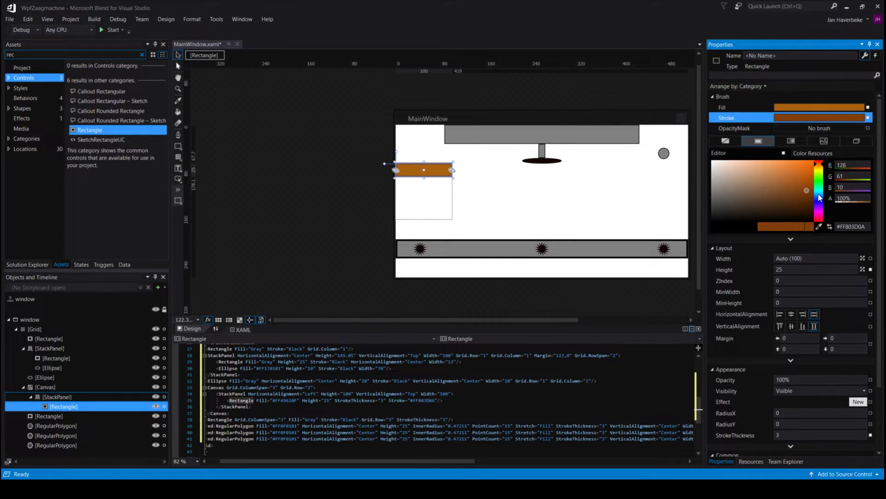
left_click(824, 436)
Duplicate the brown rectangle within its StackPanel and set the copy's height to 75.
left_click(53, 407)
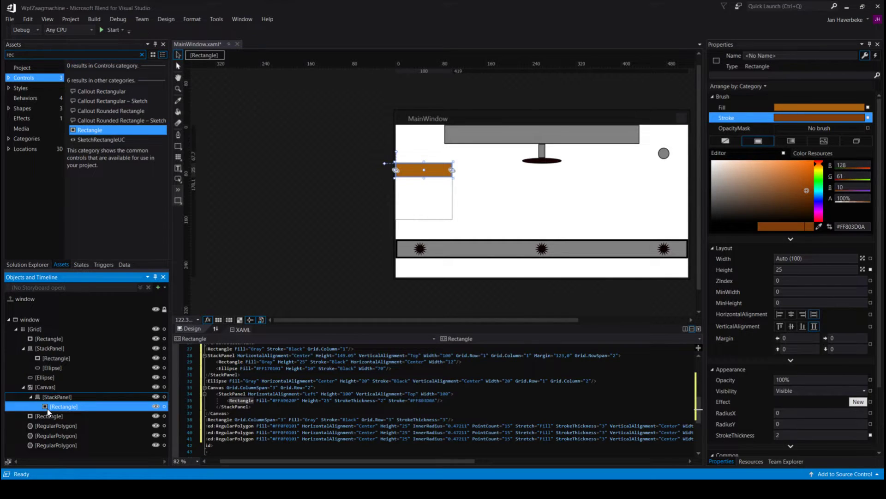
key("ctrl+c")
key("ctrl+v")
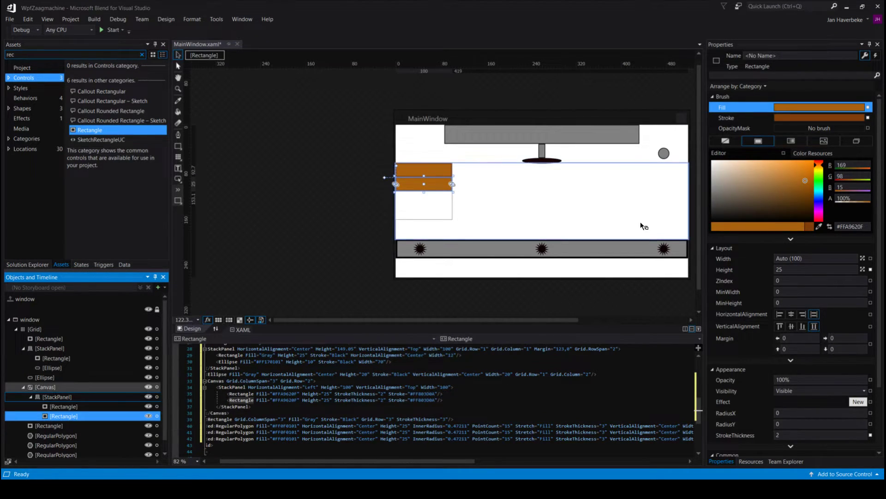
left_click(790, 269)
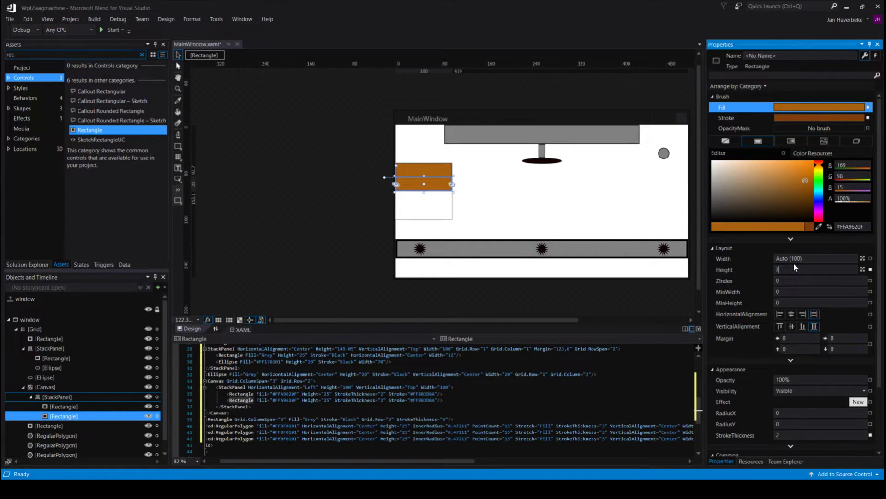
type("75")
key("Return")
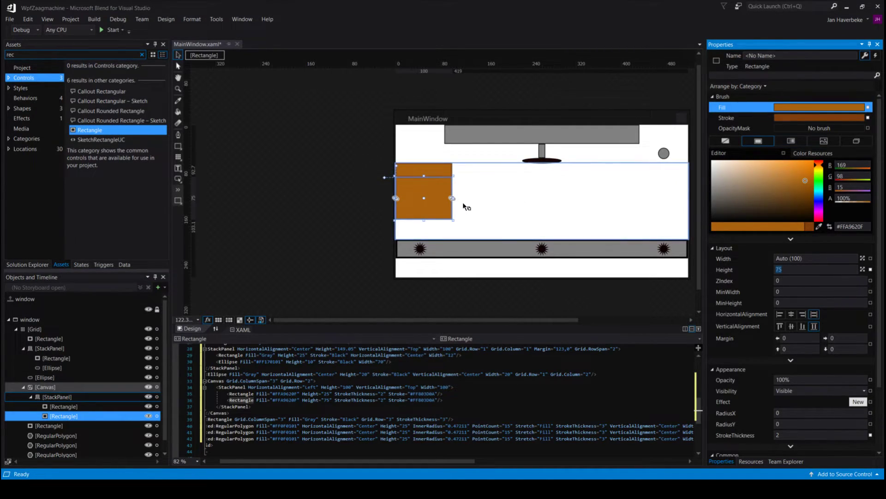
Set the Canvas position of the StackPanel holding both brown rectangles to Left 0 and Top 0.
left_click(61, 399)
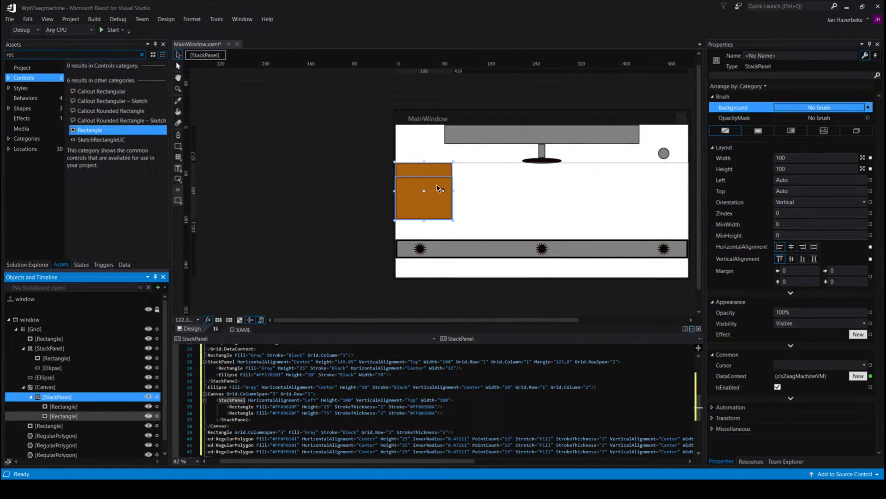
left_click(795, 180)
type("0")
key("Return")
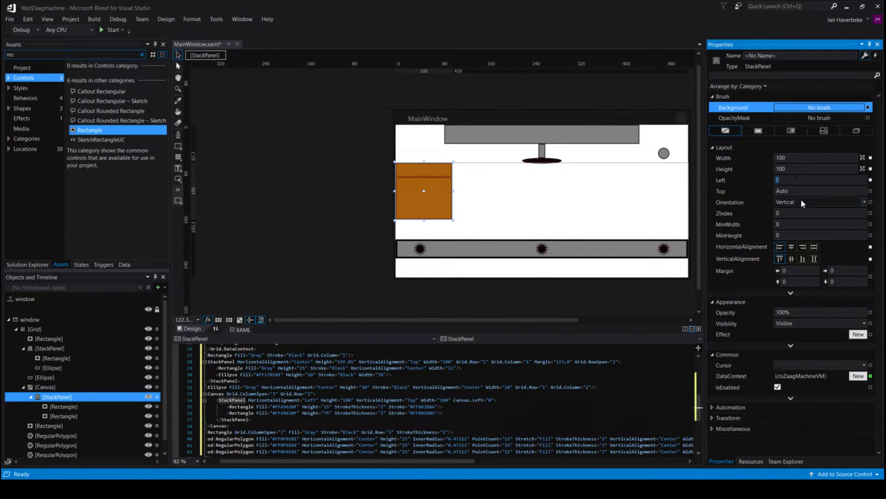
left_click(795, 191)
type("0")
key("Return")
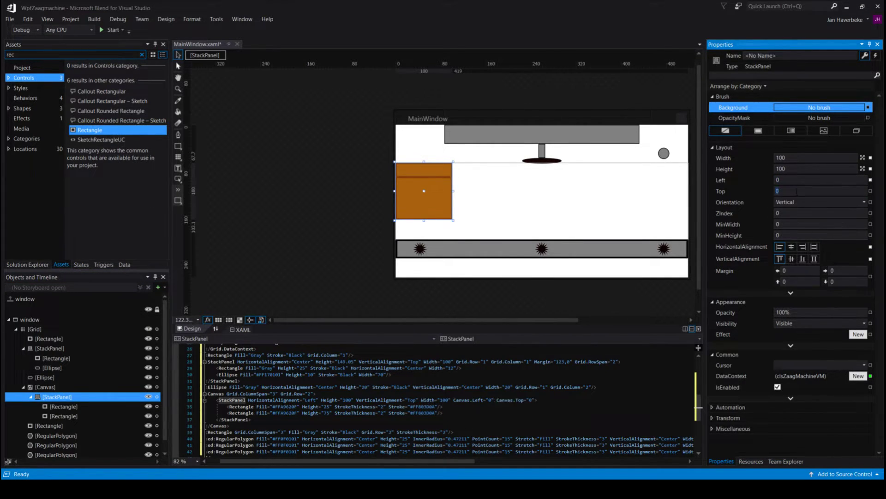
Nudge the plank StackPanel horizontally in the Canvas until its Left value is -44.
left_click(784, 180)
key("Up")
key("Up")
key("Up")
key("Up")
key("Up")
key("Up")
key("Up")
key("Up")
key("Up")
key("Up")
key("Up")
key("Up")
key("Up")
key("Up")
key("Up")
key("Down")
key("Down")
key("Down")
key("Down")
key("Down")
key("Down")
key("Down")
key("Down")
key("Down")
key("Down")
key("Down")
key("Down")
key("Down")
key("Down")
key("Down")
key("Down")
key("Down")
key("Down")
key("Down")
key("Down")
key("Down")
key("Down")
key("Down")
key("Down")
key("Down")
key("Down")
key("Down")
key("Down")
key("Down")
key("Down")
key("Down")
key("Down")
key("Down")
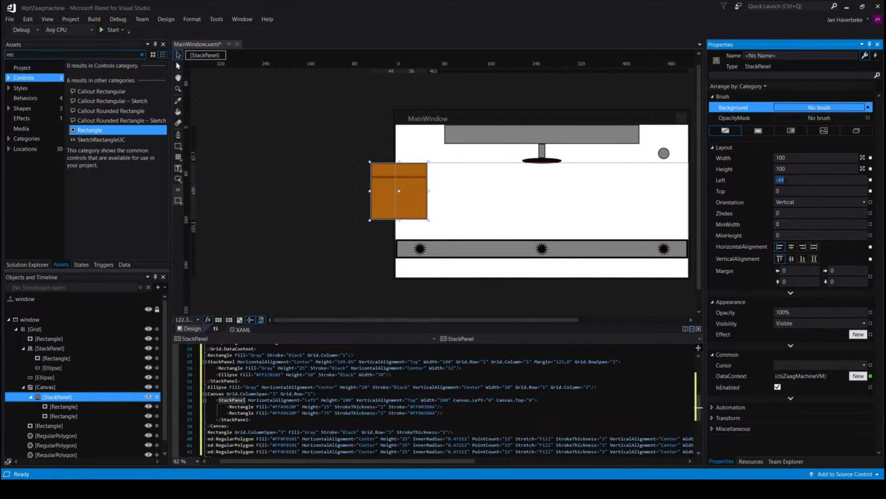
Lower the plank StackPanel onto the conveyor by raising its Top value to 34.
left_click(786, 191)
key("Up")
key("Up")
key("Up")
key("Up")
key("Up")
key("Up")
key("Up")
key("Up")
key("Up")
key("Up")
key("Up")
key("Up")
key("Up")
key("Up")
key("Up")
key("Up")
key("Up")
key("Up")
key("Up")
key("Up")
key("Up")
key("Up")
key("Up")
key("Up")
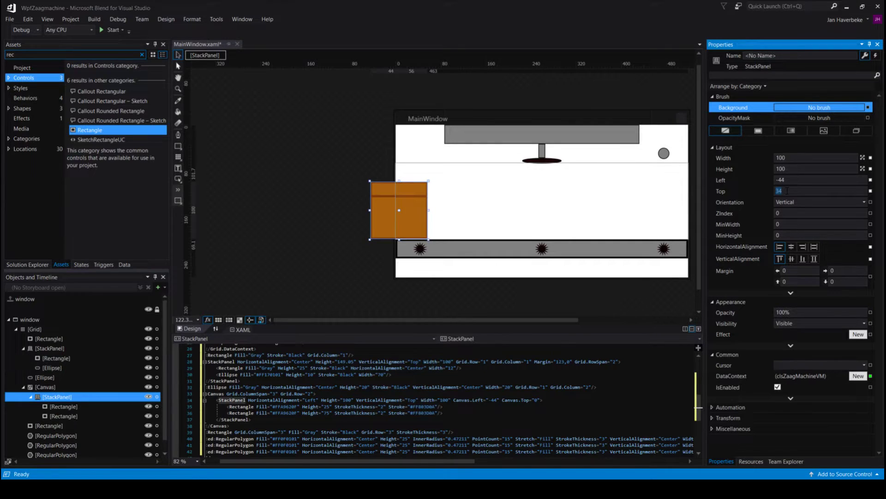
Shift the plank StackPanel fully outside the window by lowering its Left value to -105.
left_click(790, 180)
key("Down")
key("Down")
key("Down")
key("Down")
key("Down")
key("Down")
key("Down")
key("Down")
key("Down")
key("Down")
key("Down")
key("Down")
key("Down")
key("Down")
key("Down")
key("Down")
key("Down")
key("Down")
key("Down")
key("Down")
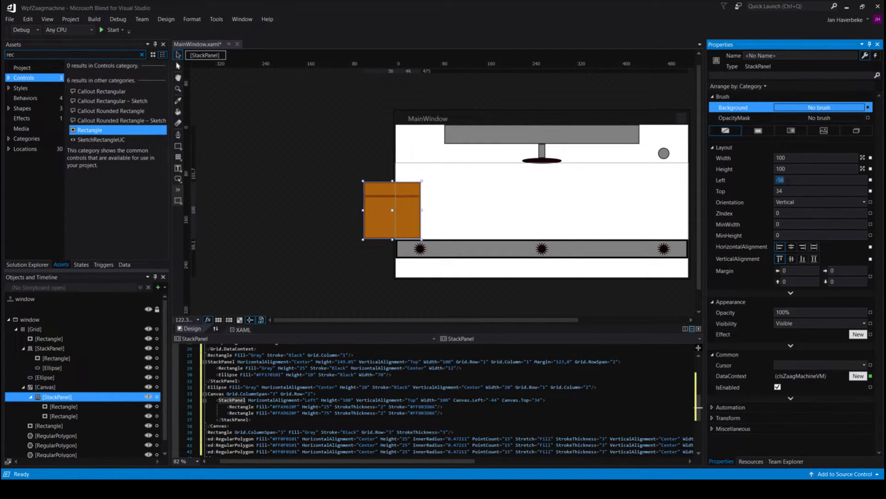
key("Down")
key("Down")
key("Down")
key("Down")
key("Down")
key("Down")
key("Down")
key("Down")
key("Down")
key("Down")
key("Down")
key("Down")
key("Down")
key("Down")
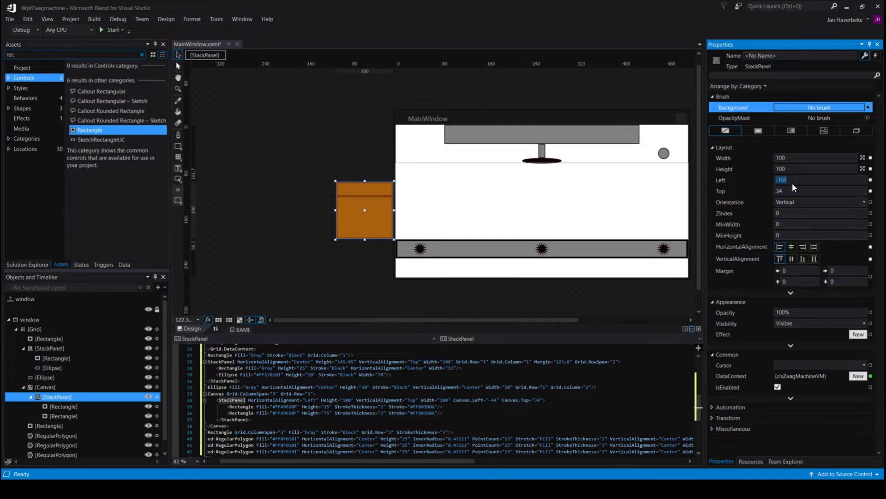
Run the project to check how the sawing machine window looks, and close the running window.
left_click(372, 290)
left_click(111, 30)
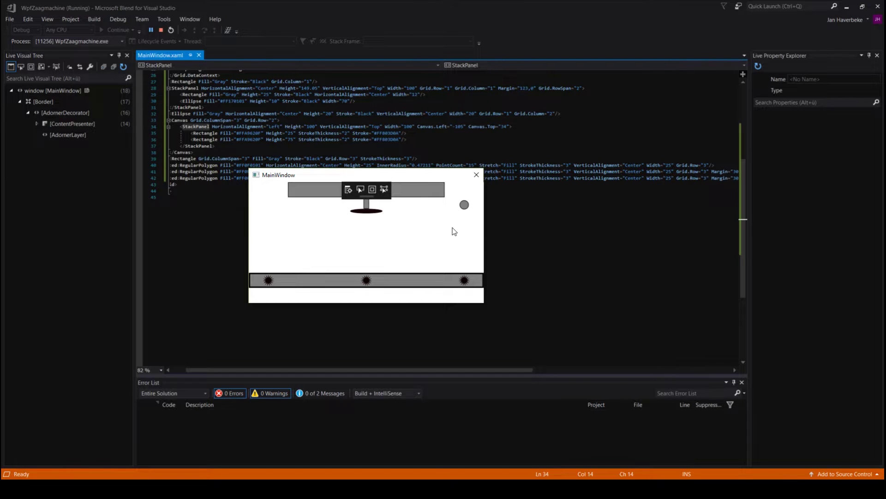
left_click(477, 176)
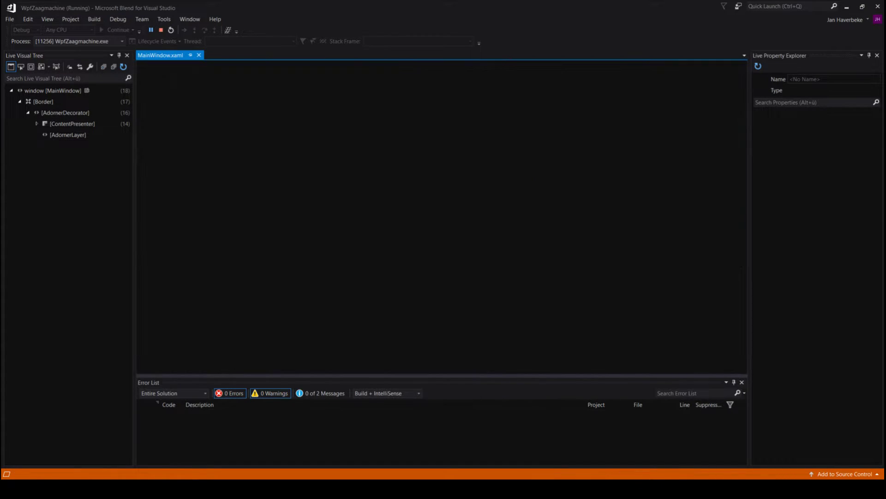
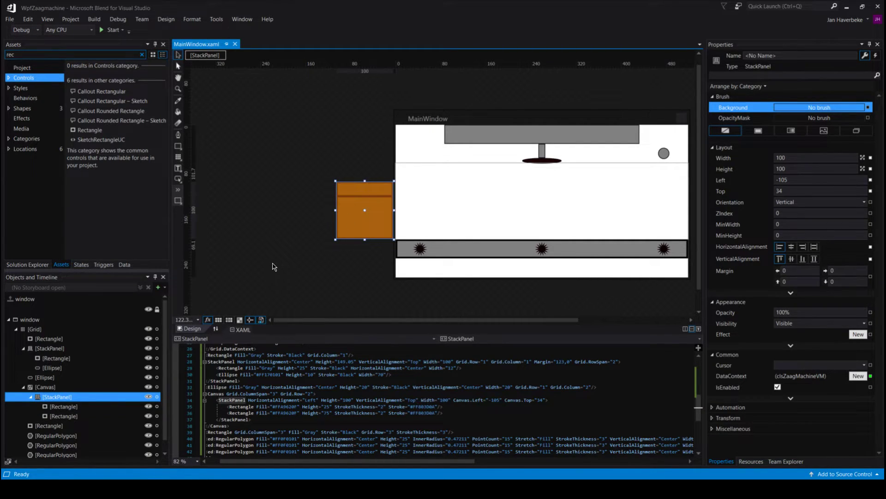
Create a new storyboard resource named Transport.
left_click(156, 286)
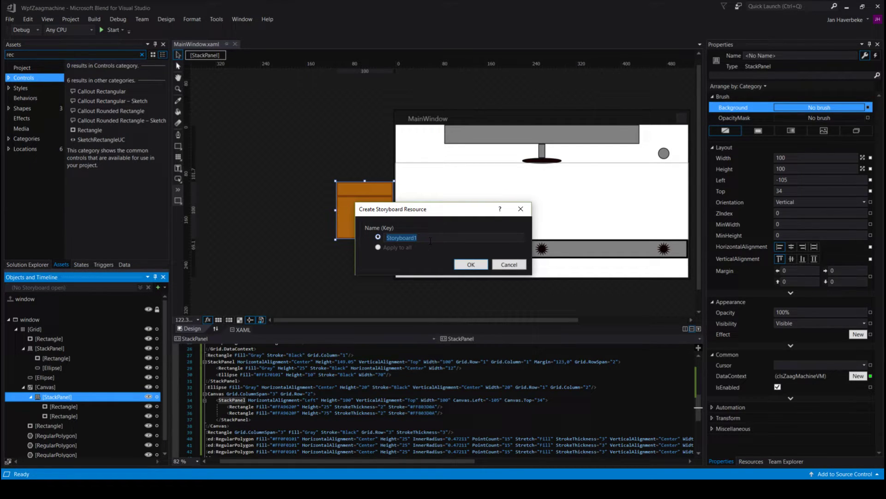
type("Transport")
key("Return")
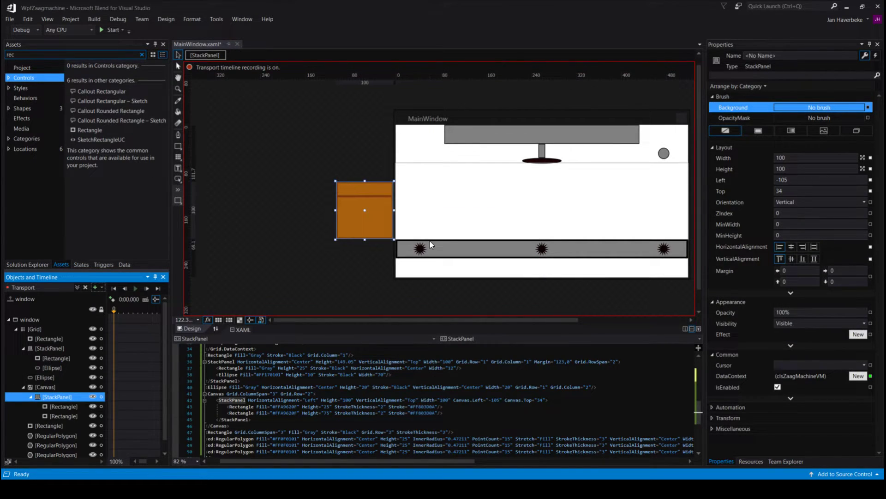
Record a starting keyframe for the plank StackPanel at 0 seconds with its Left value set to -104.
left_click_drag(171, 221, 286, 252)
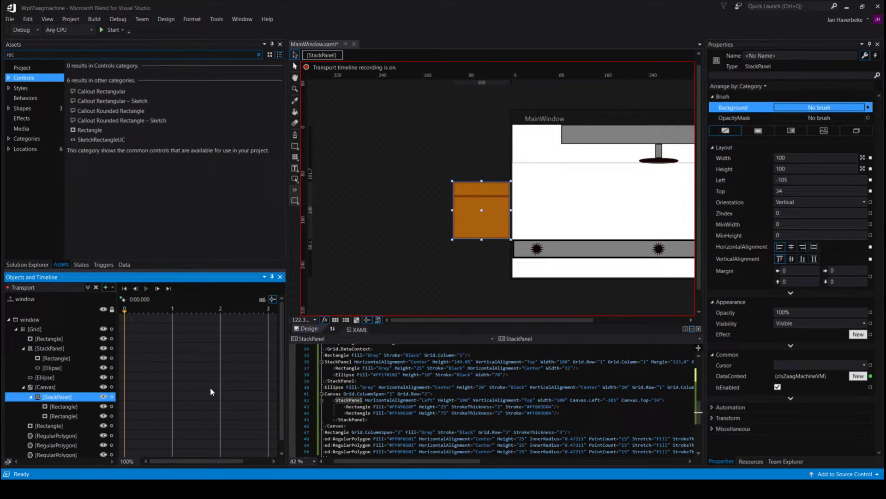
scroll(230, 369, "down", 1)
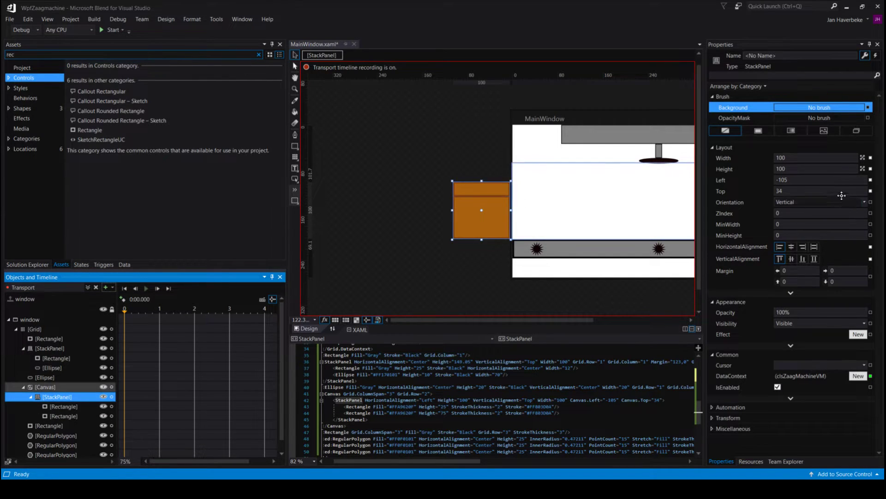
left_click(796, 179)
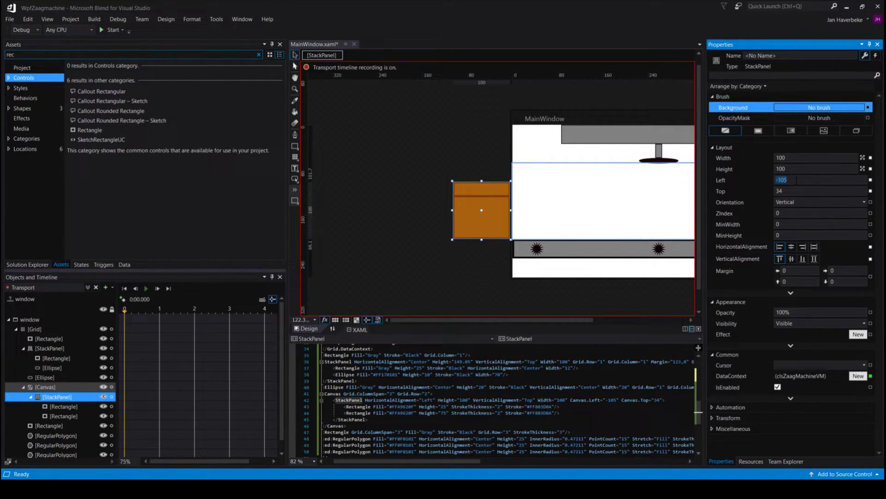
key("Up")
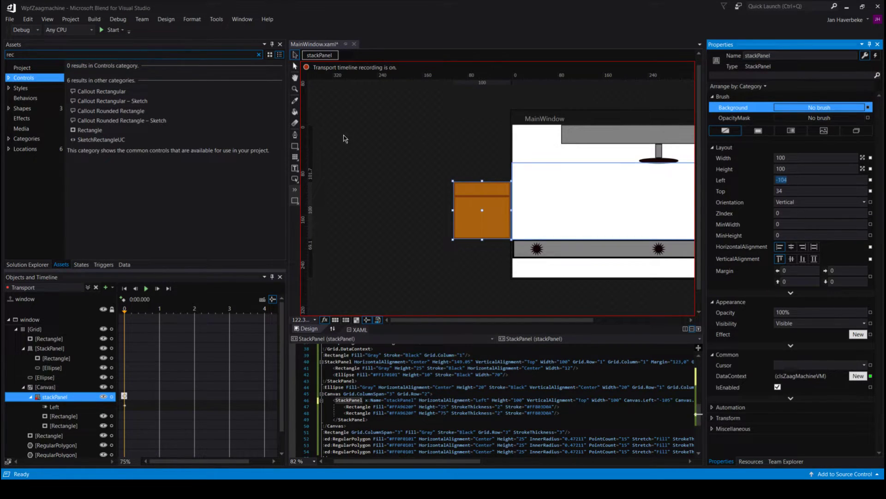
Record an ending keyframe for the plank StackPanel at 4 seconds with its Left value set to 524, past the window's far edge.
left_click_drag(123, 314, 262, 312)
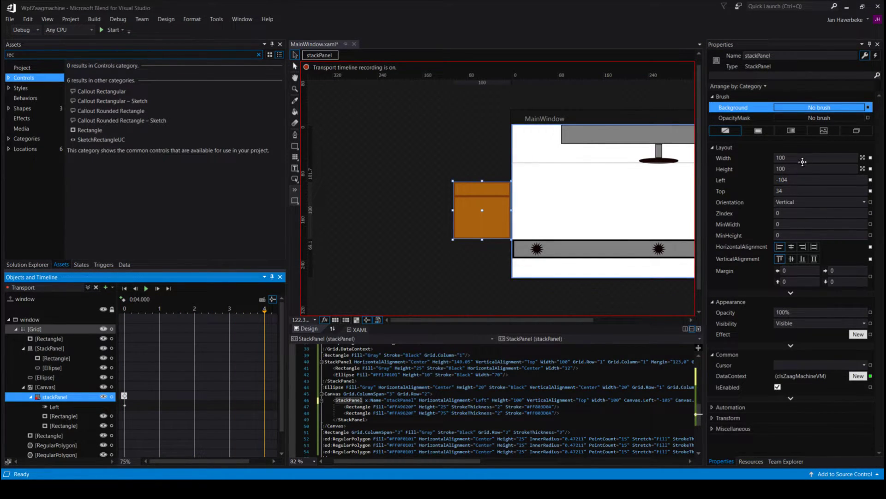
left_click_drag(790, 179, 805, 179)
left_click_drag(406, 318, 473, 318)
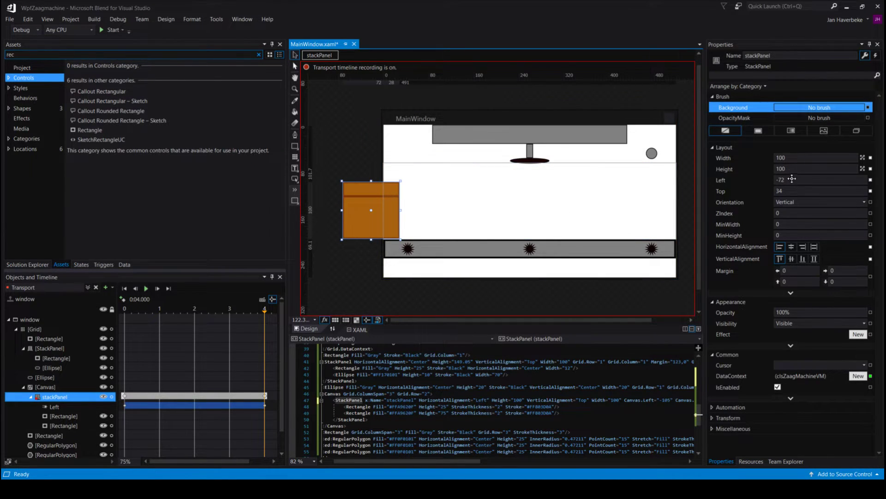
left_click_drag(791, 179, 793, 180)
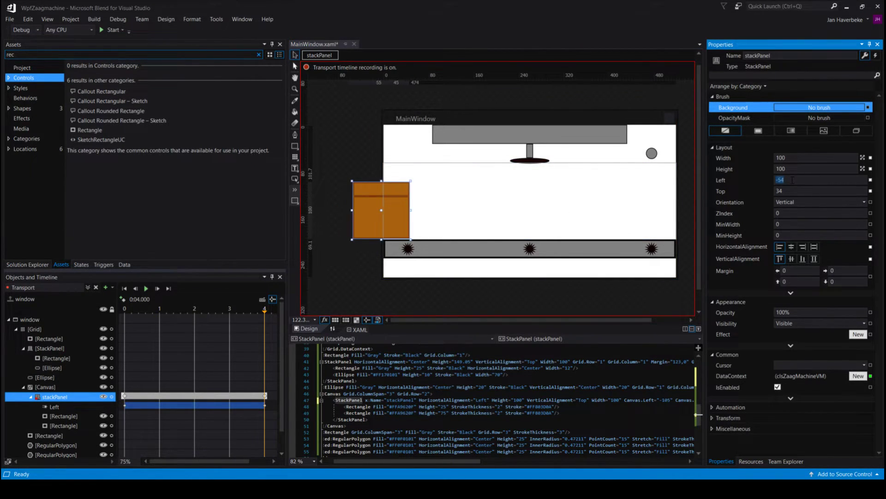
type("500")
key("Return")
key("Up")
key("Up")
key("Up")
key("Up")
key("Up")
key("Up")
key("Up")
key("Up")
key("Up")
key("Up")
key("Up")
key("Up")
key("Up")
key("Up")
key("Up")
key("Up")
key("Up")
key("Up")
key("Up")
key("Up")
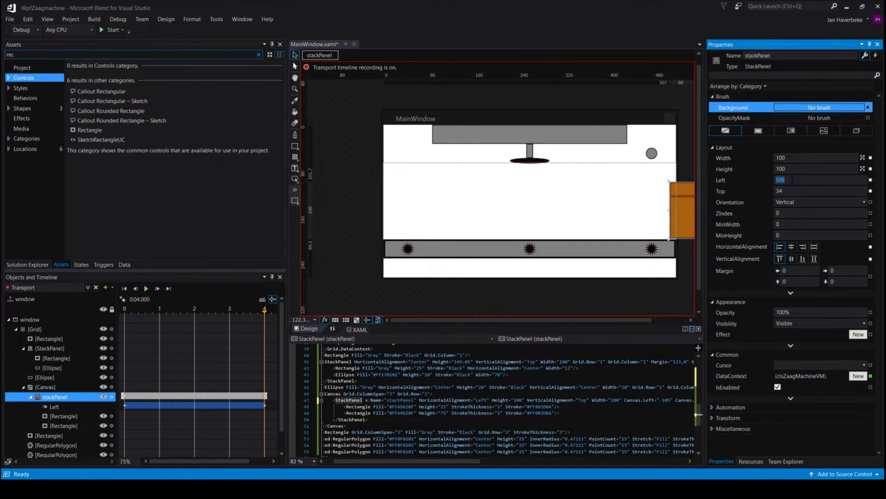
key("Down")
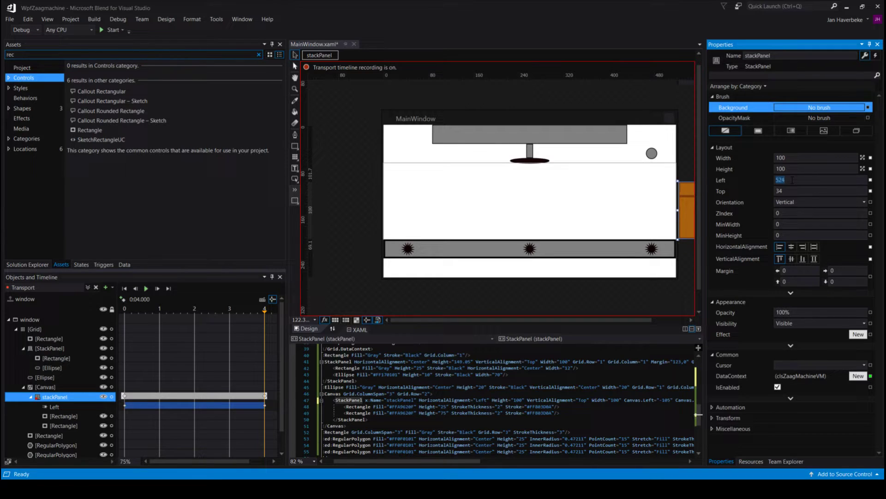
left_click(792, 180)
Play the Transport storyboard from the start to preview the plank's movement, and return the playhead to 0 seconds.
left_click_drag(261, 310, 125, 309)
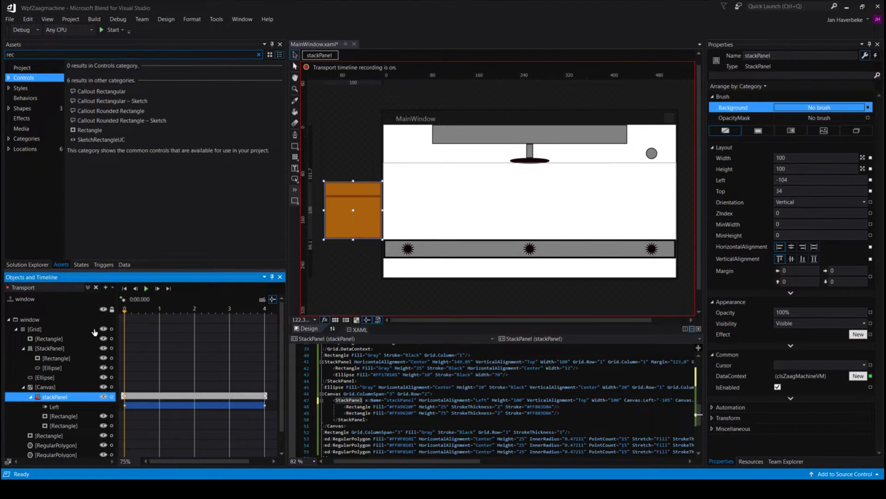
left_click(145, 288)
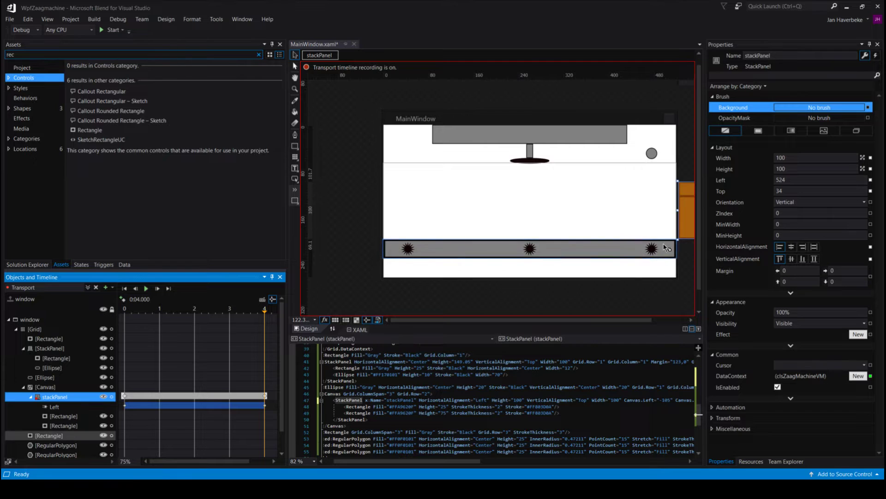
left_click_drag(264, 314, 122, 315)
Record a rotation keyframe at 0 seconds for the first conveyor RegularPolygon with its angle set to 1.
scroll(104, 364, "down", 1)
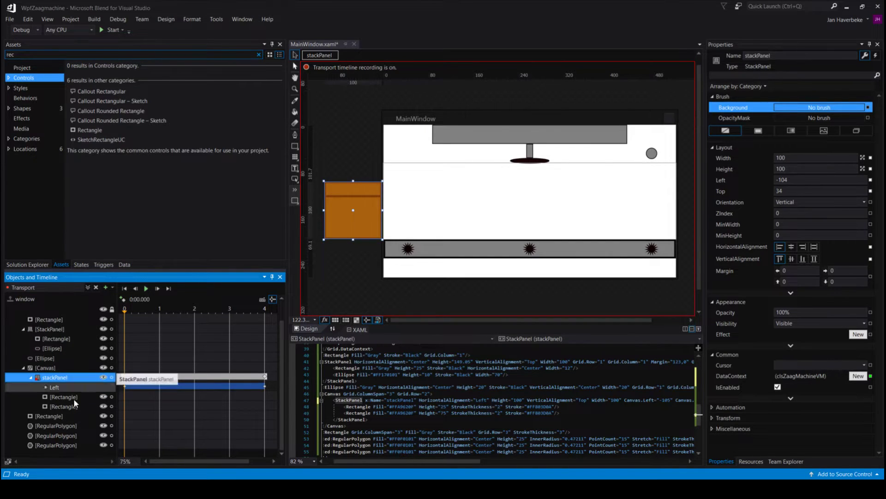
left_click(65, 425)
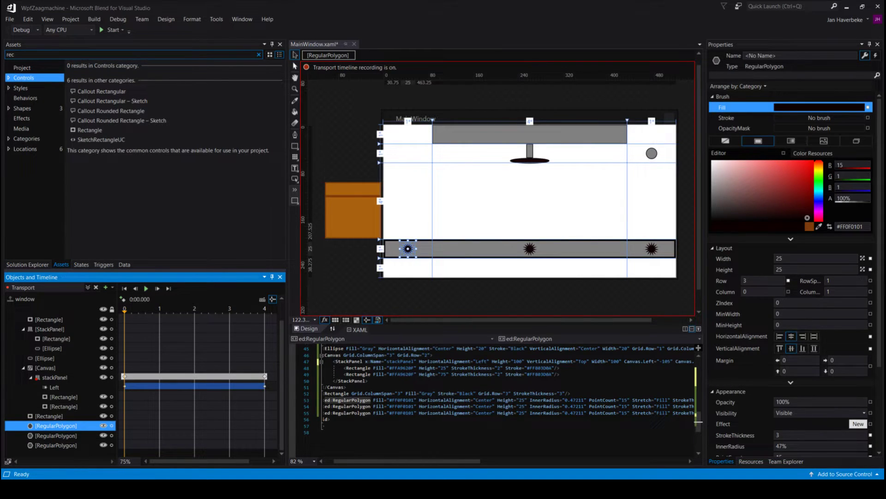
left_click_drag(882, 323, 881, 421)
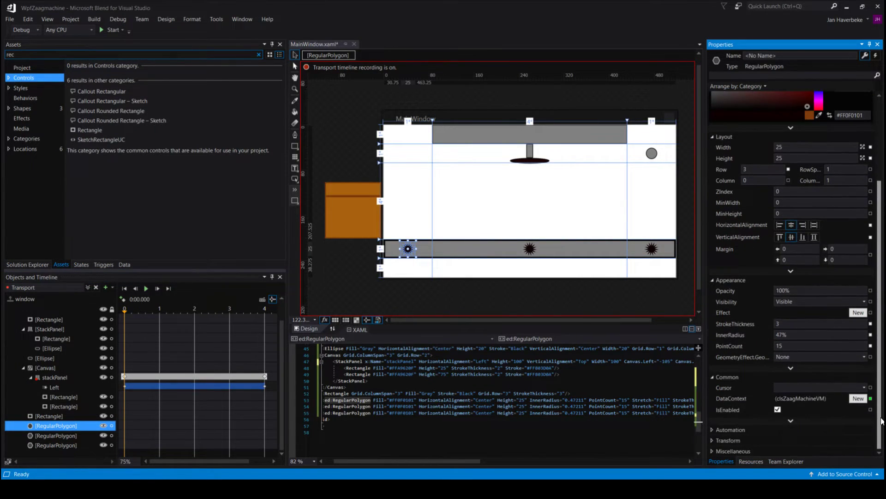
left_click(712, 440)
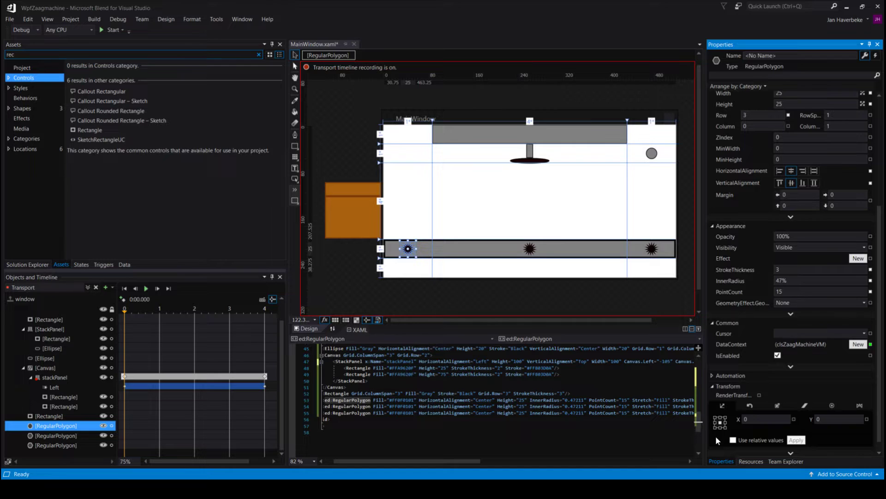
left_click(750, 405)
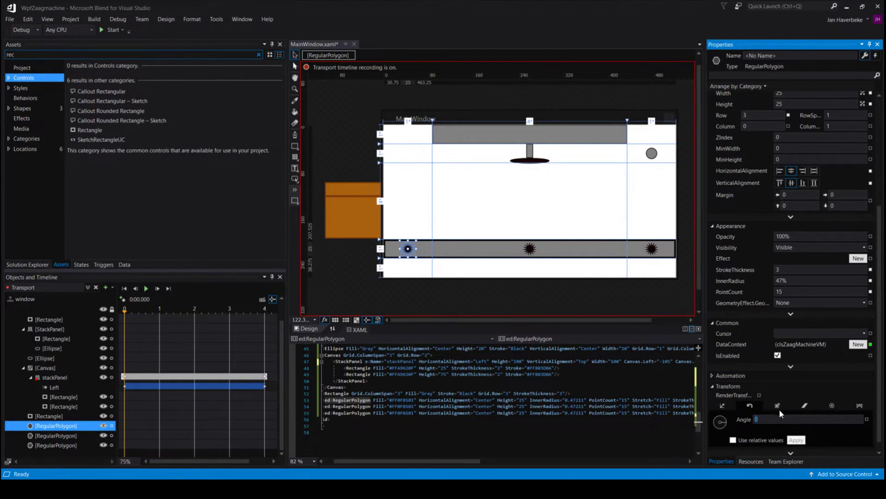
key("Return")
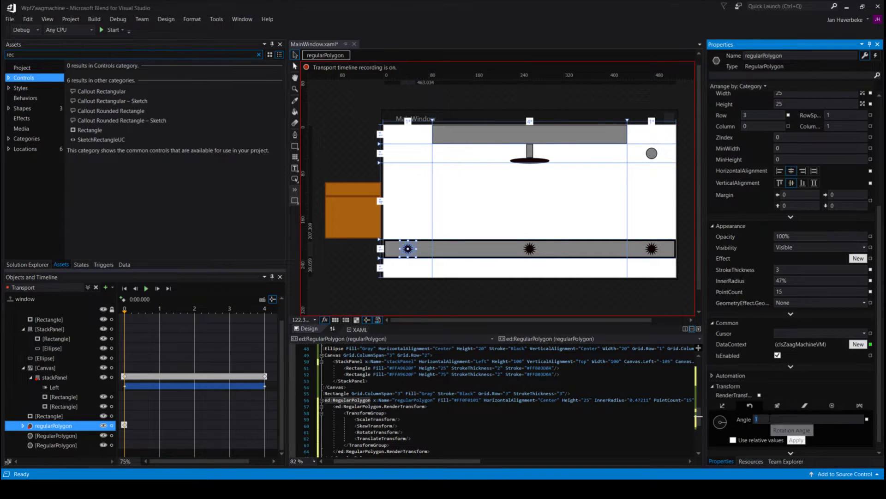
Record a rotation keyframe at 0 seconds for the middle conveyor RegularPolygon with its angle set to 1.
left_click(46, 436)
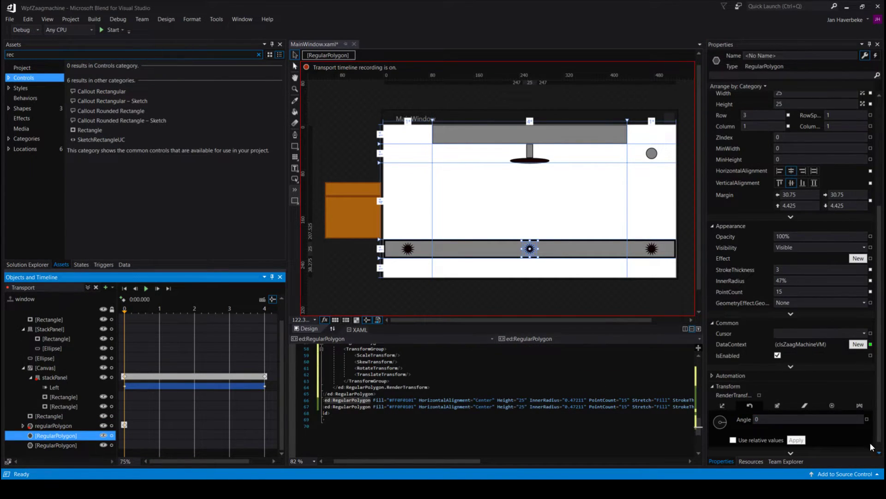
left_click(765, 421)
type("1")
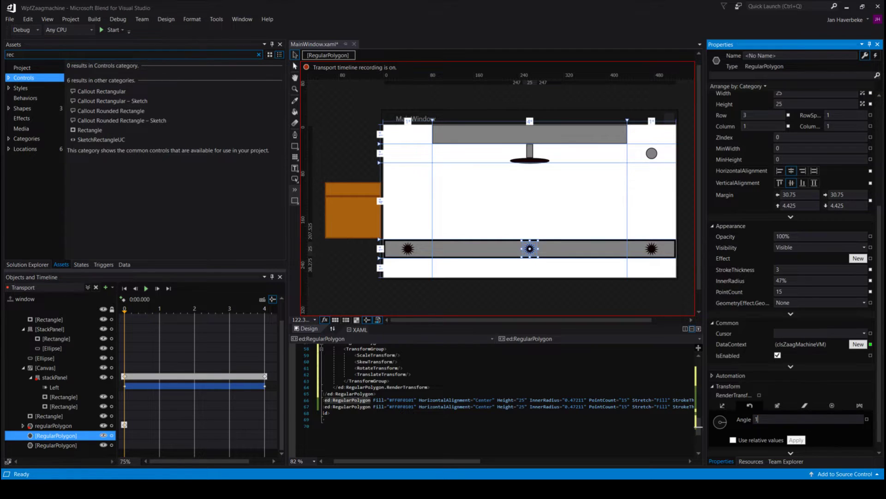
key("Return")
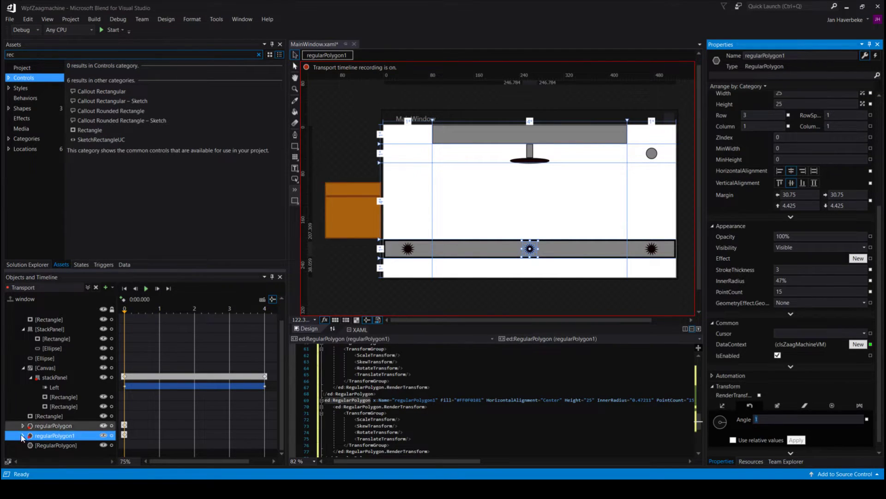
Record a rotation keyframe at 0 seconds for the last conveyor RegularPolygon with its angle set to 1.
left_click(32, 436)
left_click(43, 447)
left_click(782, 418)
type("1")
key("Return")
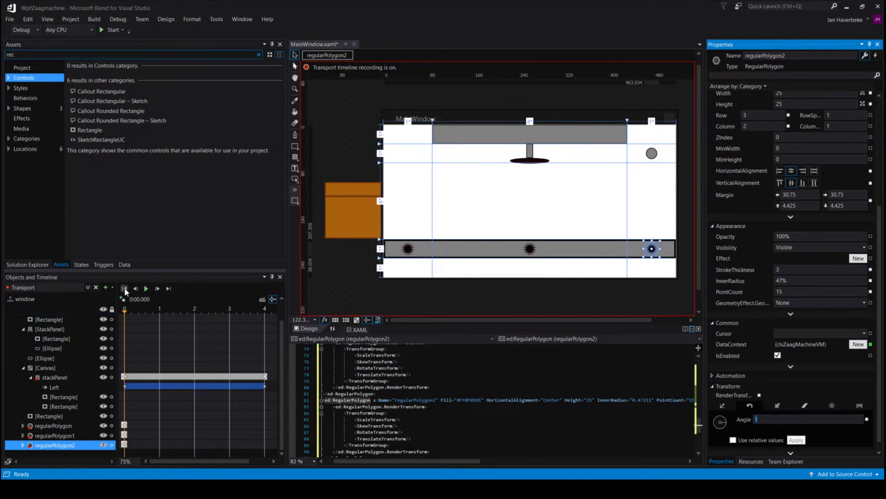
Record a rotation keyframe at 4 seconds for the last conveyor polygon, regularPolygon2, with its angle set to 360.
left_click_drag(127, 313, 265, 321)
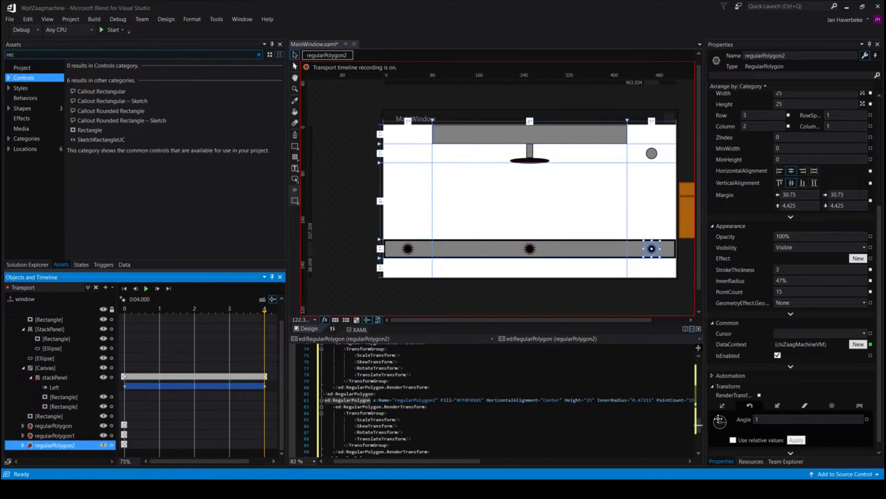
left_click(769, 419)
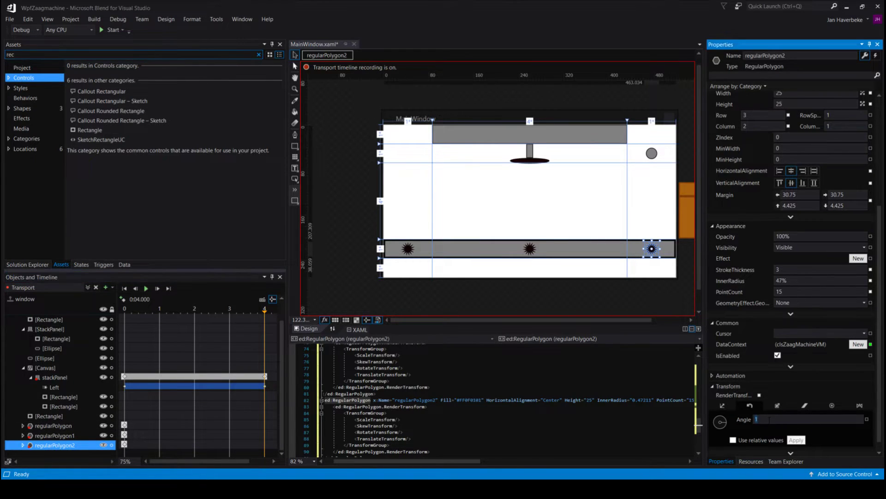
type("360")
key("Return")
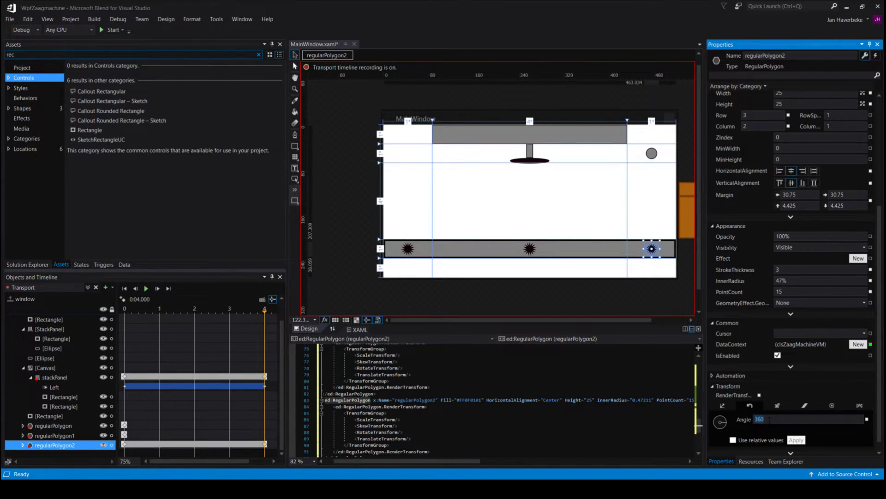
Record a 4-second keyframe for the middle conveyor polygon, regularPolygon1, with its rotation angle set to 360.
left_click(67, 436)
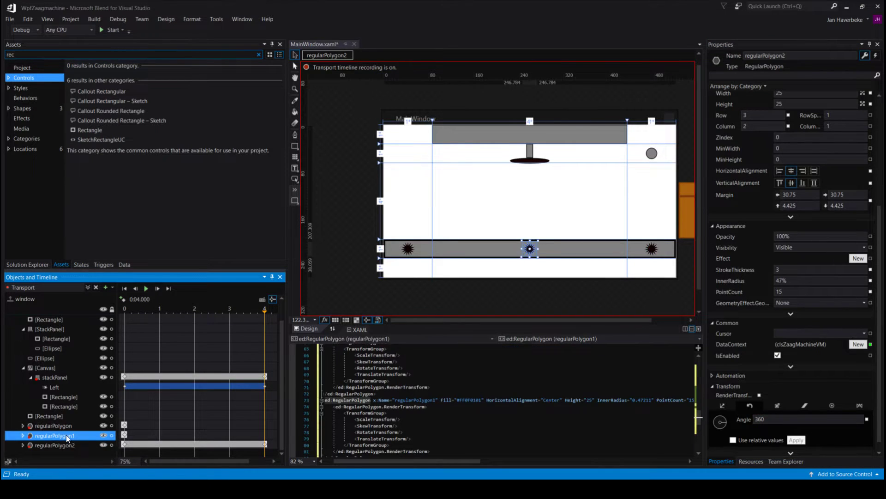
left_click(776, 419)
type("360")
key("Return")
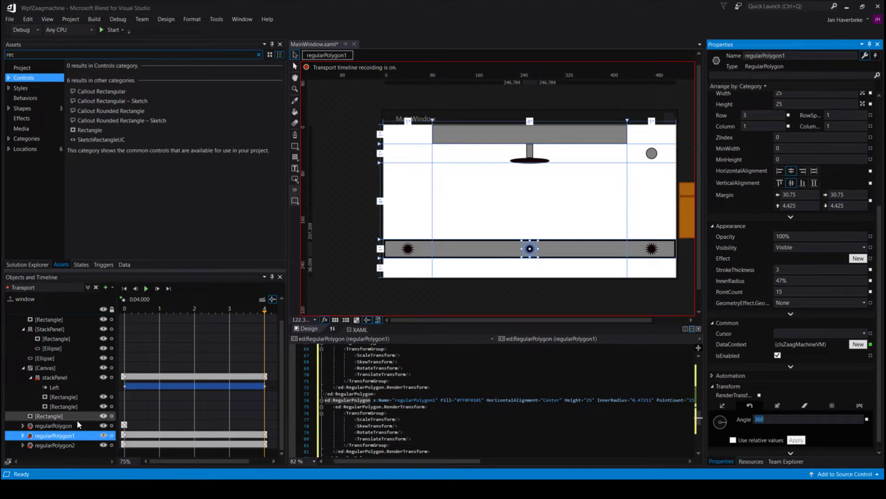
Set the first conveyor polygon's rotation angle to 360 at 4 seconds and preview the Transport storyboard from the start.
left_click(63, 426)
left_click(763, 419)
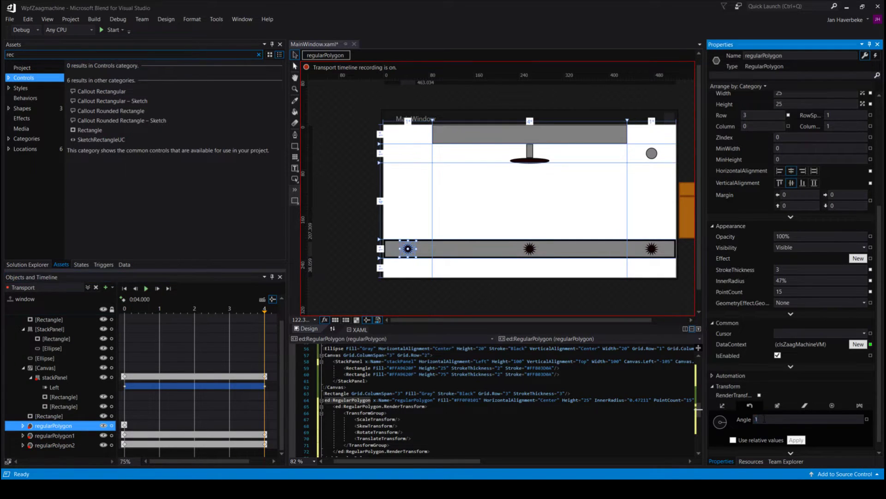
type("360")
key("Return")
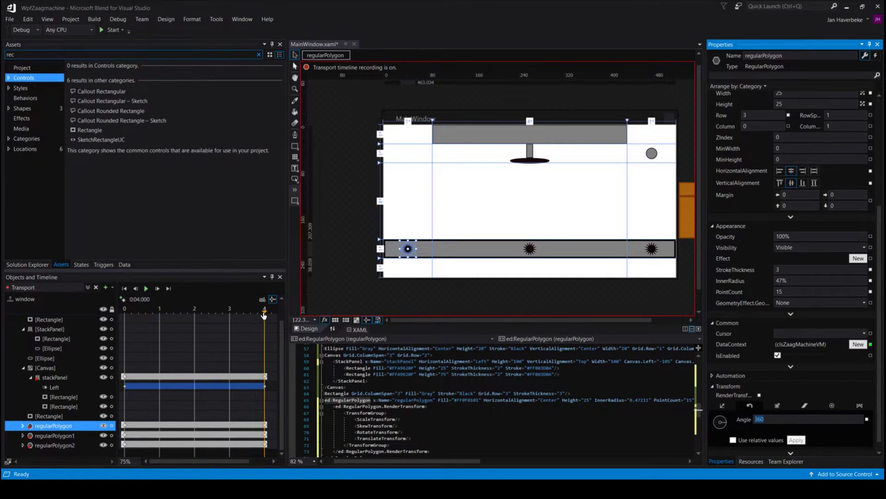
left_click(125, 288)
left_click(145, 289)
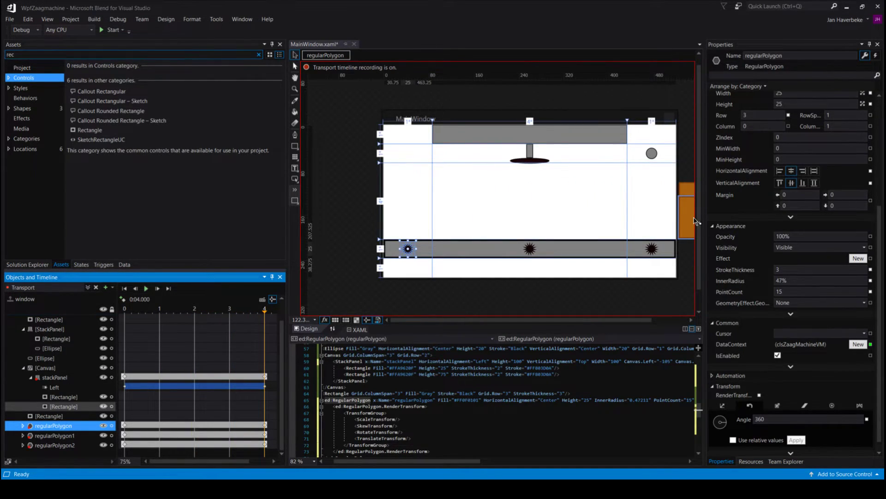
Create a new storyboard resource named Sawing.
left_click(106, 287)
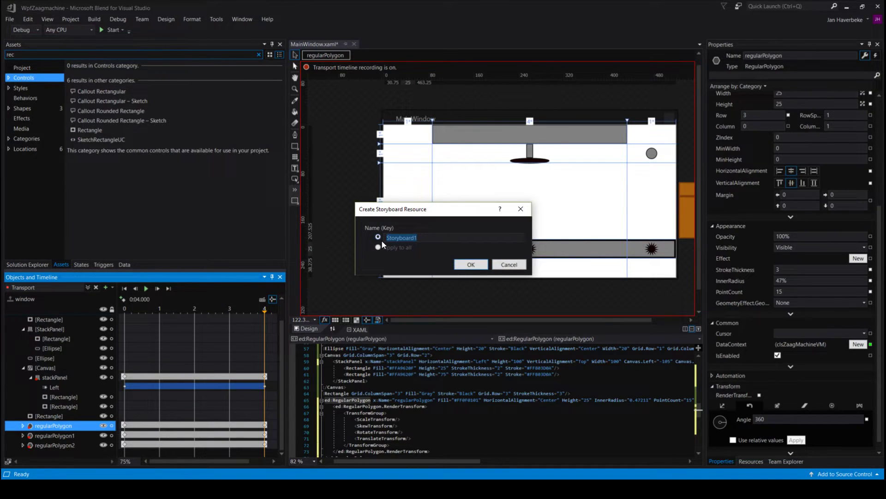
type("Sawing")
key("Return")
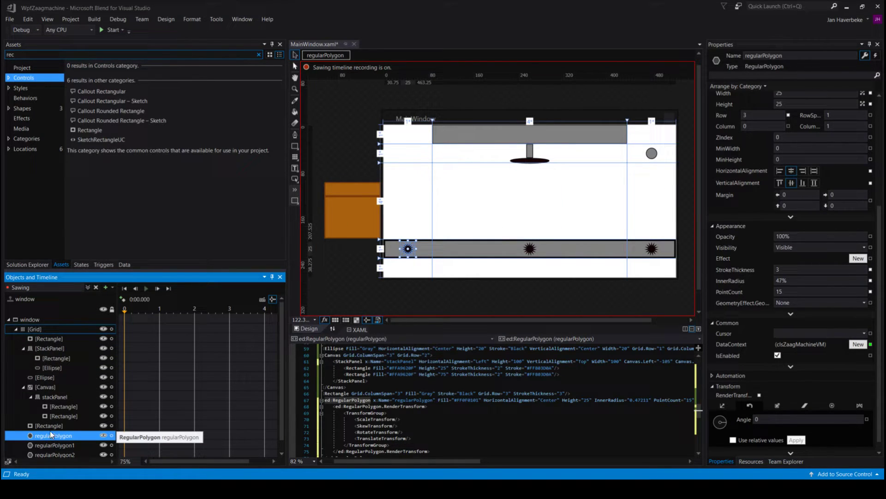
Select the shaft rectangle inside the saw's StackPanel and open its Height value for editing.
left_click(49, 351)
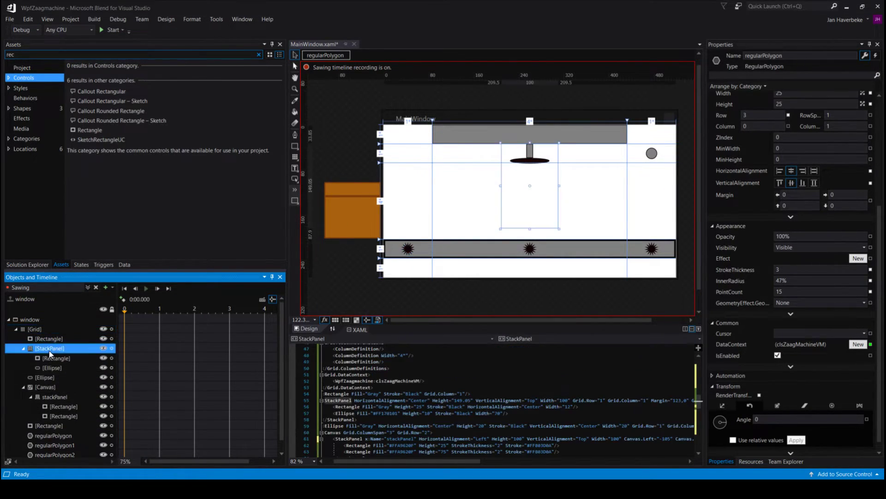
left_click(51, 358)
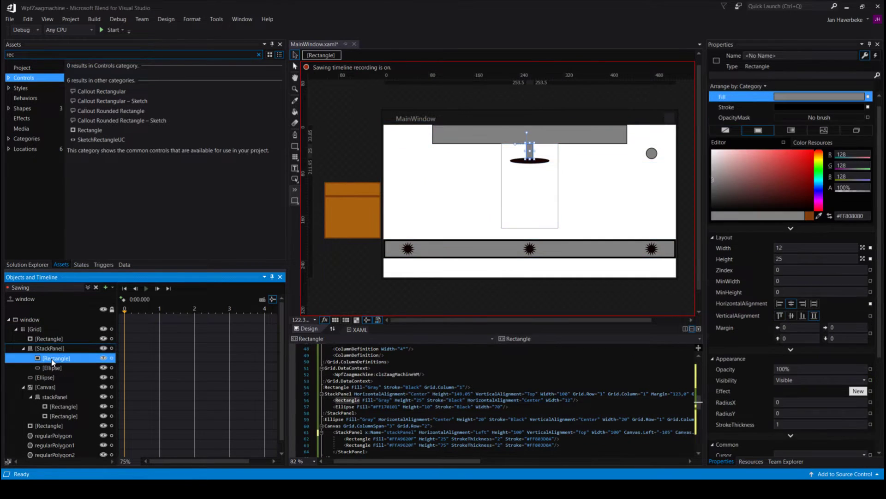
left_click(778, 246)
type("12")
key("Tab")
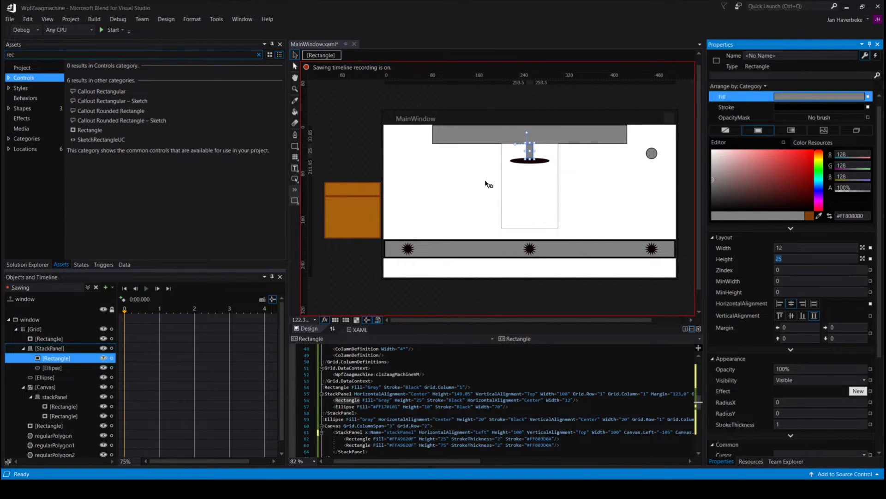
Switch back to the Transport storyboard, play it, and place the playhead at 1.4 seconds, where the plank nears the saw.
left_click(87, 286)
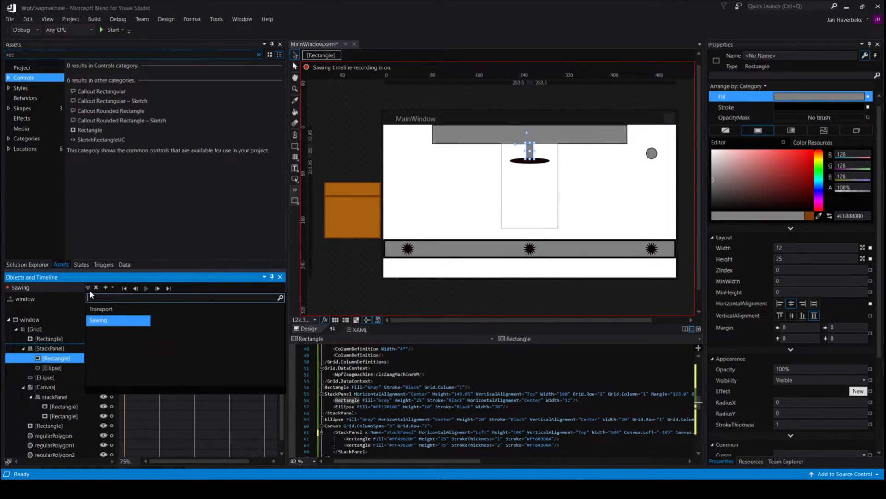
left_click(104, 313)
left_click(166, 250)
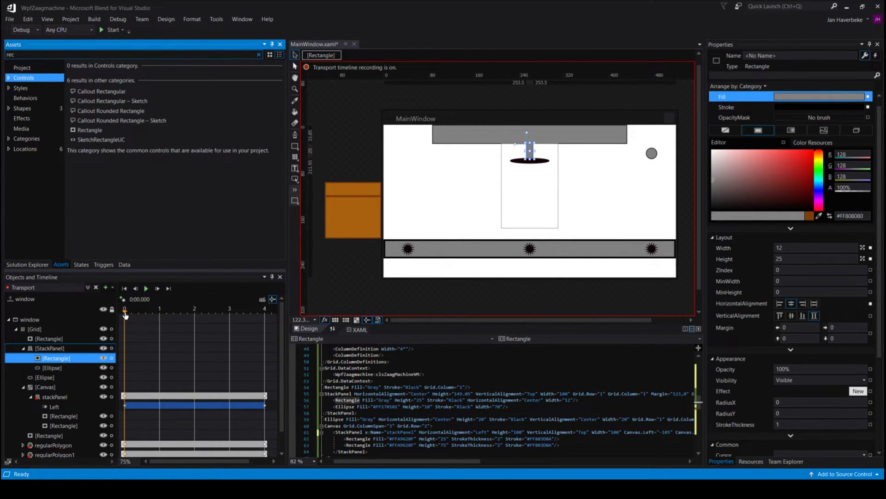
left_click(146, 289)
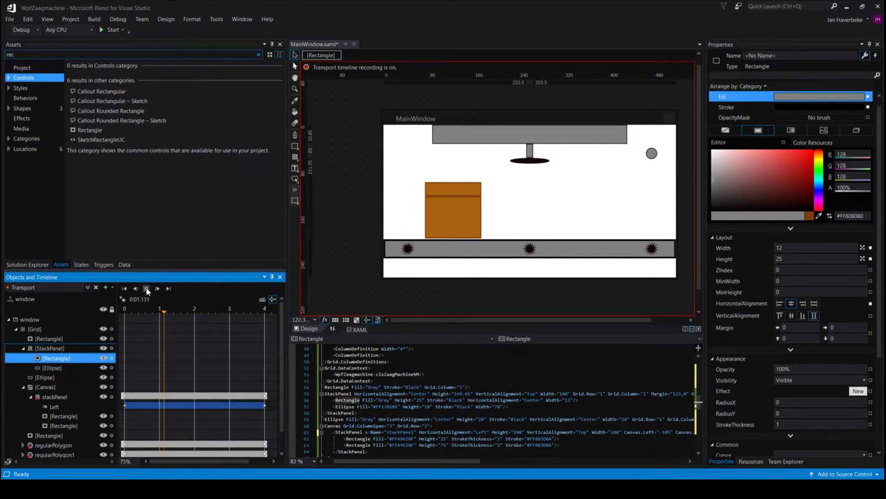
left_click_drag(170, 313, 177, 314)
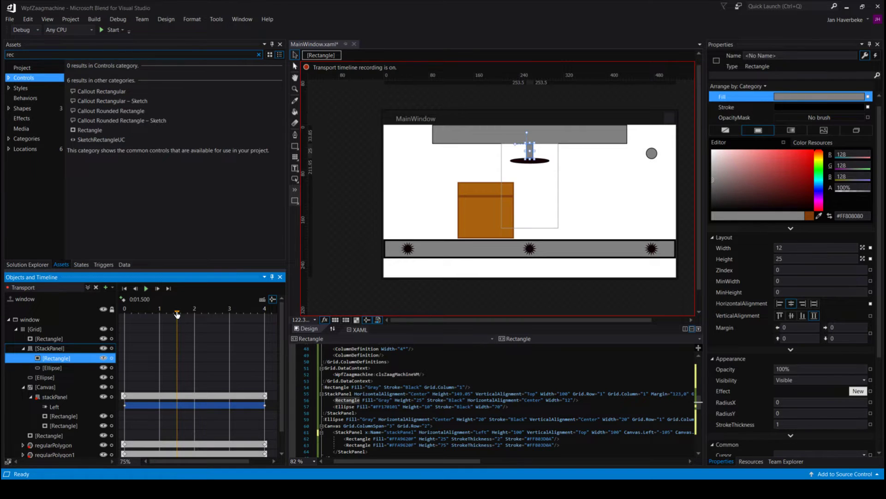
left_click_drag(177, 313, 173, 315)
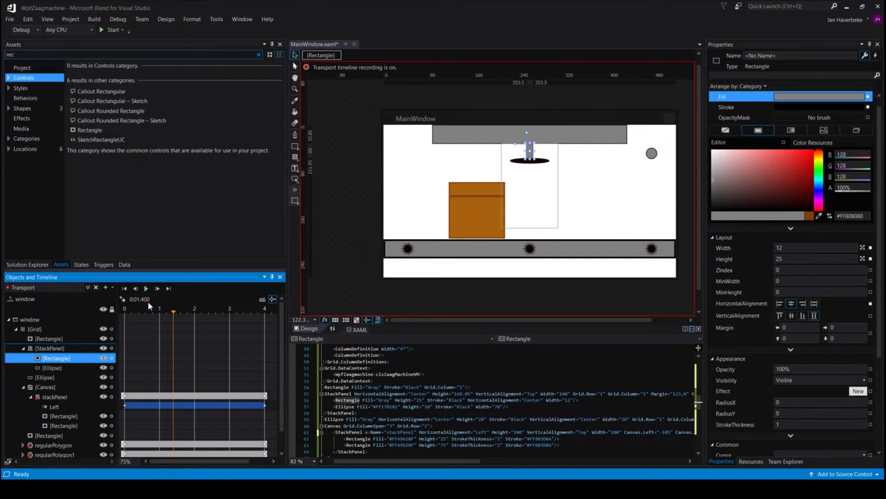
Check the plank's position at 2.6 and 2.1 seconds in the Transport storyboard and switch to the Sawing storyboard.
left_click_drag(174, 314, 213, 311)
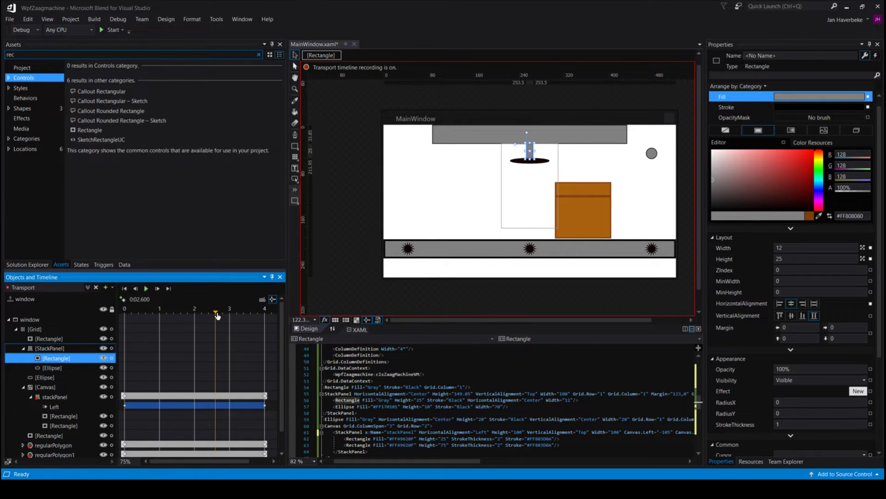
left_click_drag(220, 313, 198, 317)
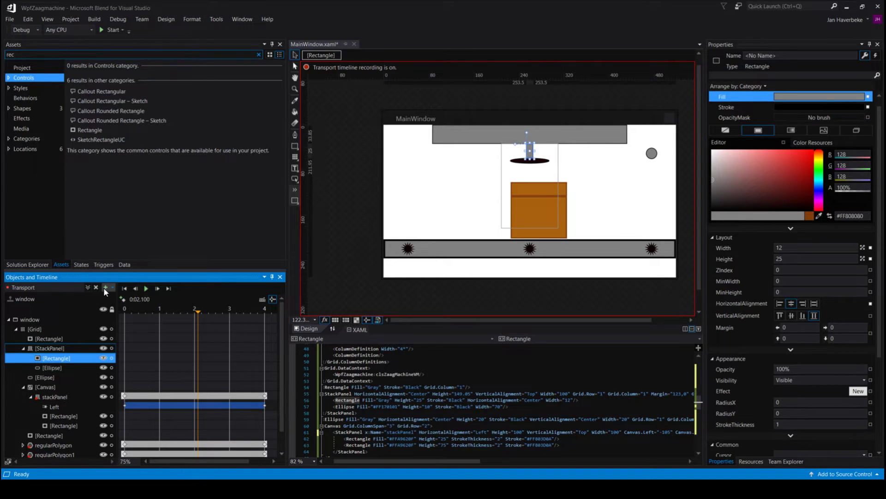
left_click(88, 287)
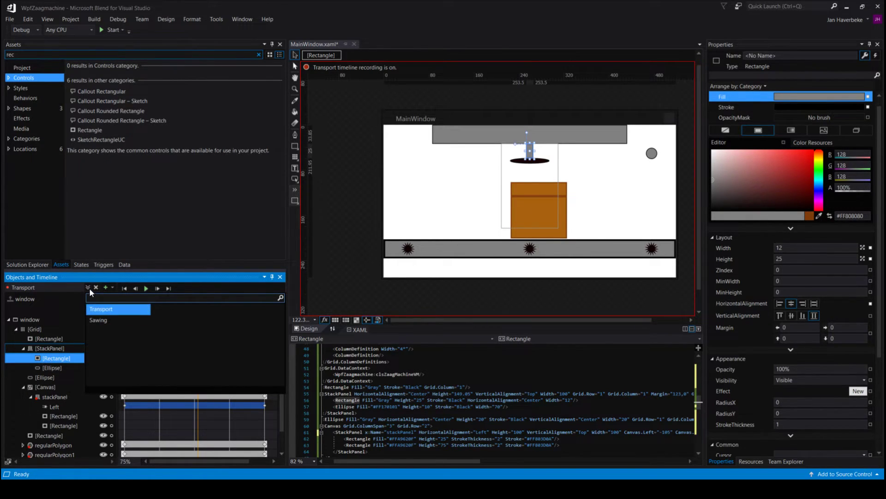
left_click(106, 321)
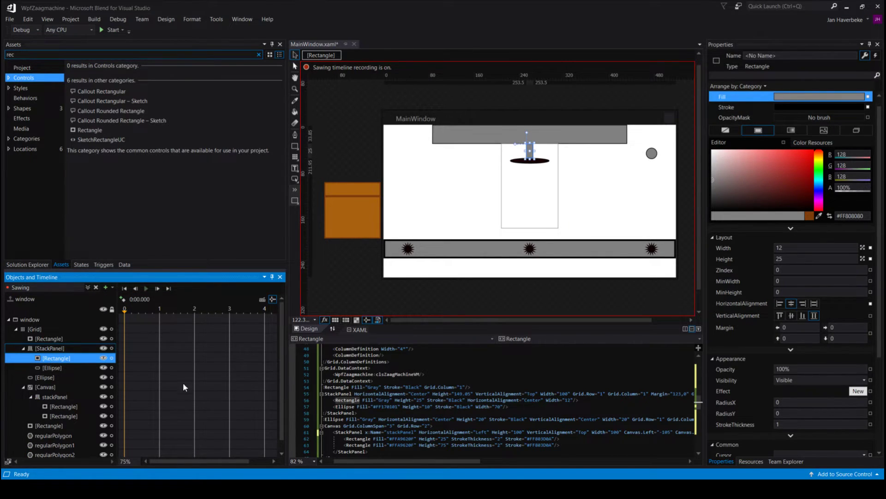
Set the saw shaft rectangle's height to 83 at 1.4 seconds in the Sawing storyboard.
left_click(171, 313)
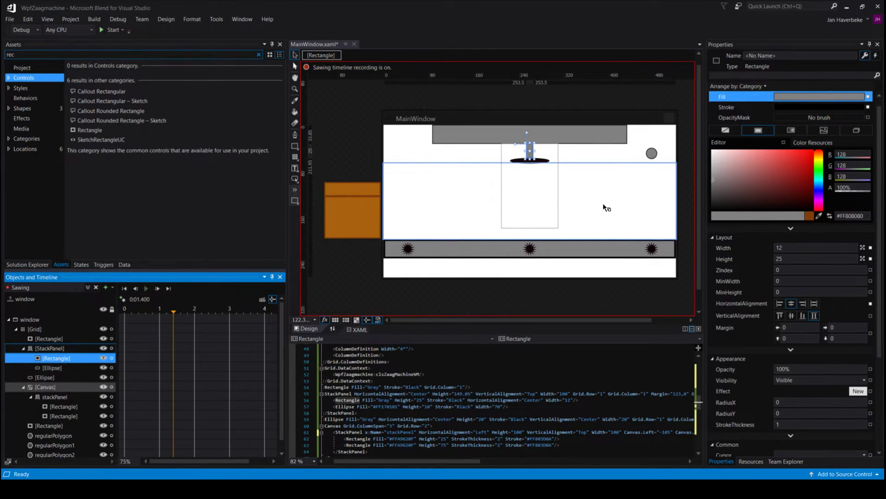
left_click(787, 257)
type("40")
key("Return")
key("Up")
key("Up")
key("Up")
key("Up")
key("Up")
key("Up")
key("Up")
key("Up")
key("Up")
key("Up")
key("Up")
key("Up")
key("Up")
key("Up")
key("Up")
key("Up")
key("Up")
key("Up")
key("Up")
key("Up")
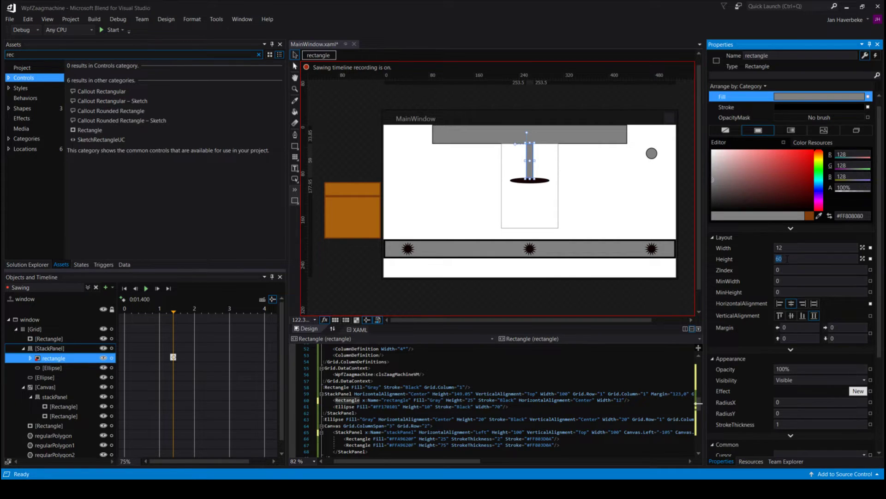
key("Up")
key("Up")
key("Up")
key("Up")
key("Up")
key("Up")
key("Up")
key("Up")
key("Up")
key("Up")
key("Up")
key("Up")
key("Up")
key("Up")
key("Up")
key("Up")
key("Up")
key("Up")
key("Up")
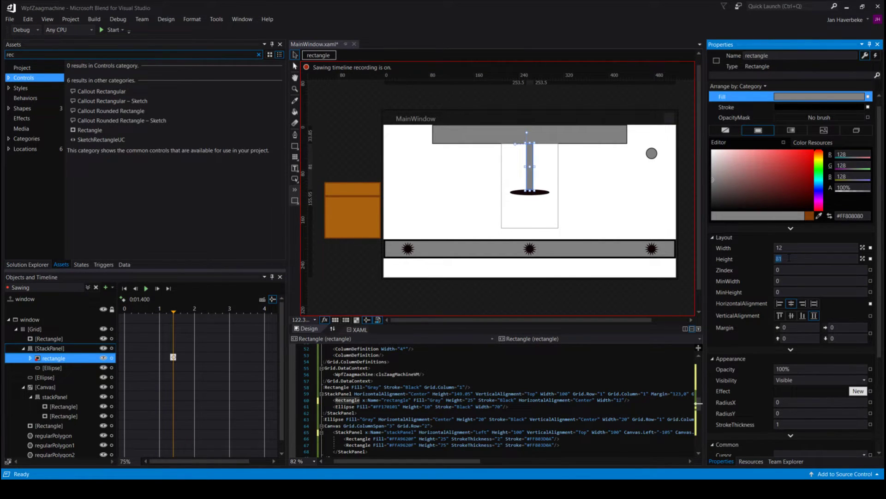
key("Up")
key("Up")
key("Down")
key("Down")
key("Down")
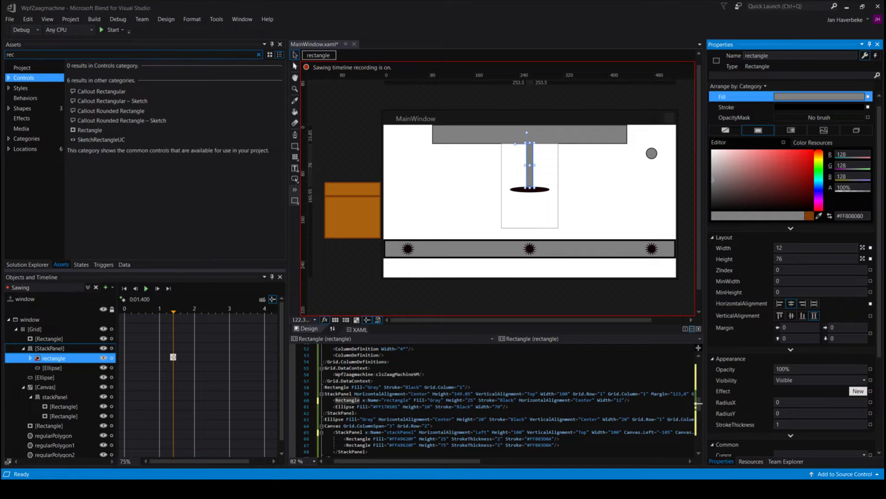
left_click_drag(0, 178, 0, 217)
left_click_drag(787, 259, 787, 259)
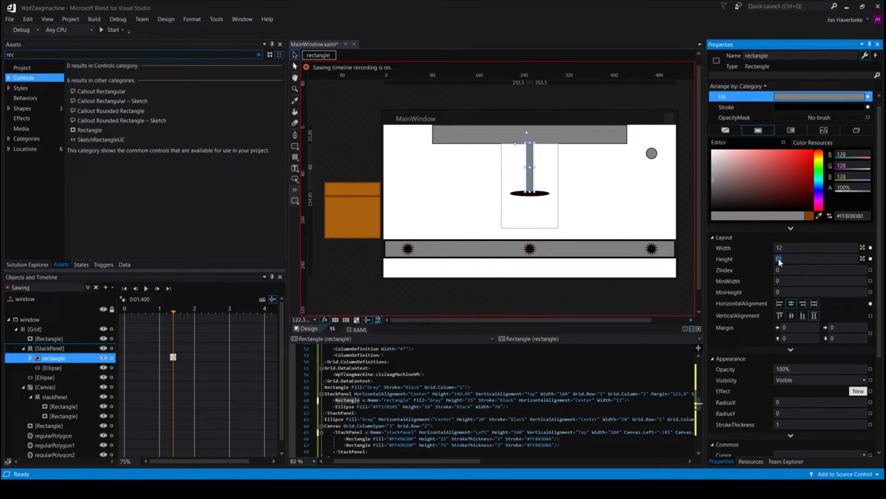
left_click_drag(0, 217, 0, 188)
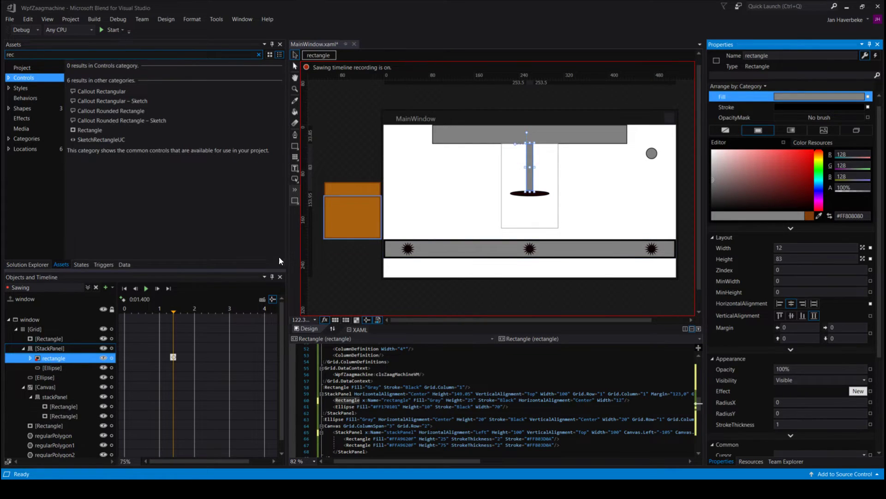
Set the saw shaft rectangle's height to 25.1 at 0 seconds in the Sawing storyboard.
left_click_drag(172, 313, 118, 310)
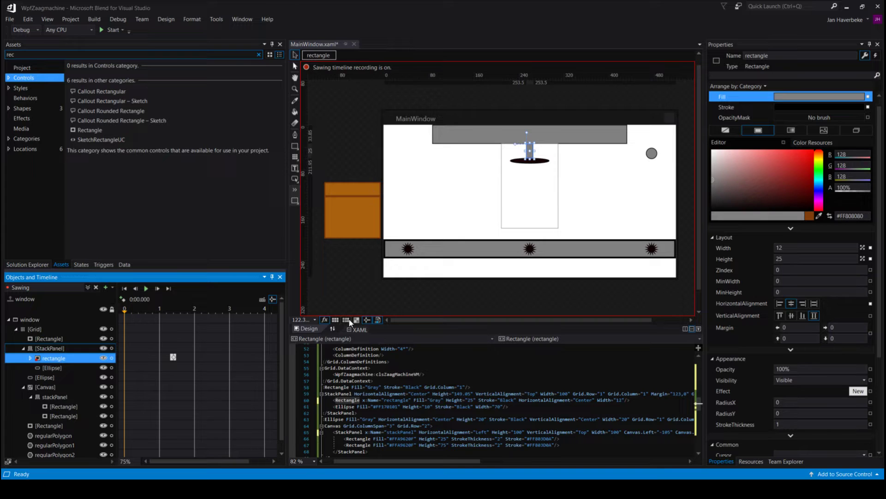
left_click(819, 262)
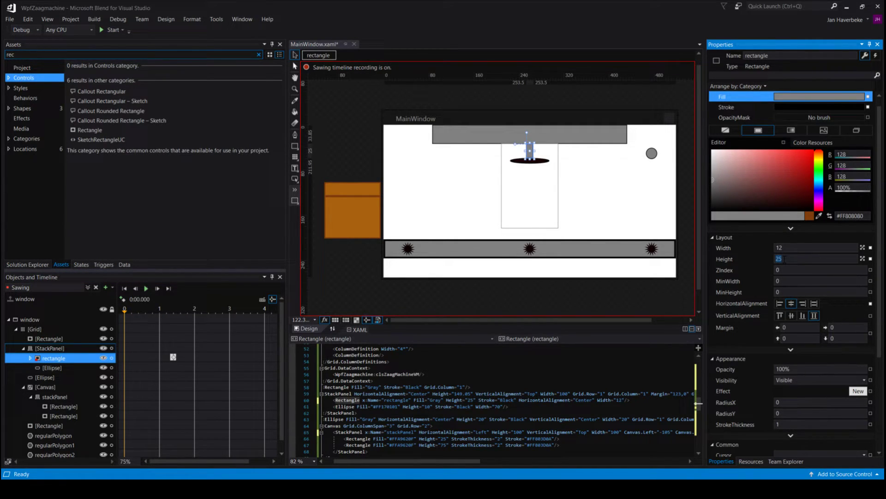
key("Return")
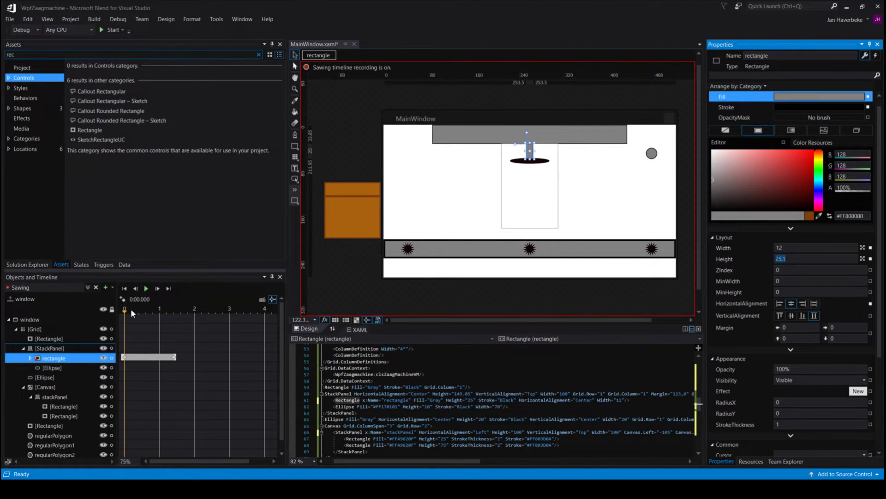
Set the saw shaft rectangle's height to 83.01 at 2.2 seconds.
left_click_drag(125, 314, 199, 321)
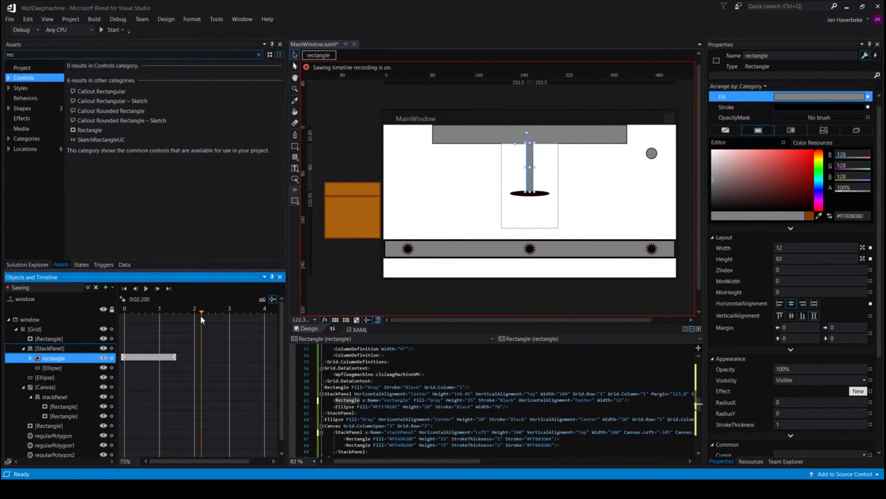
left_click(785, 259)
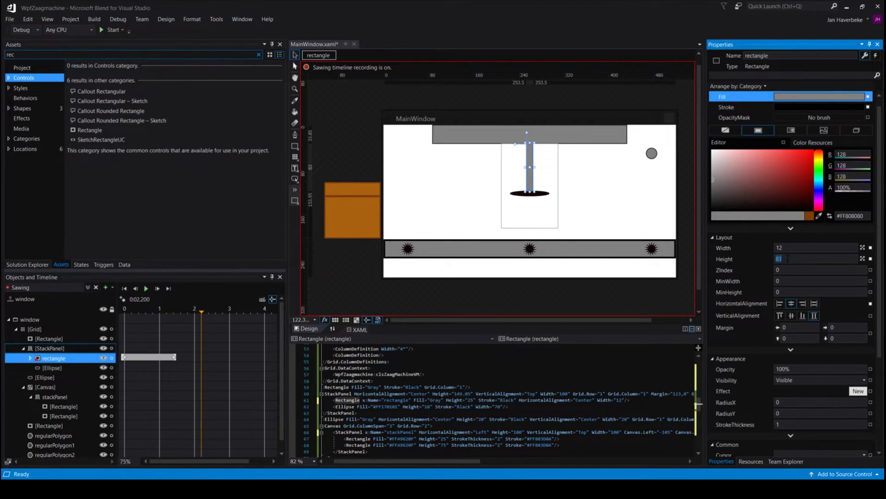
type("83.01")
key("Return")
Set the saw shaft rectangle's height to 25 at 4 seconds and return the playhead to the start.
left_click_drag(187, 461, 211, 463)
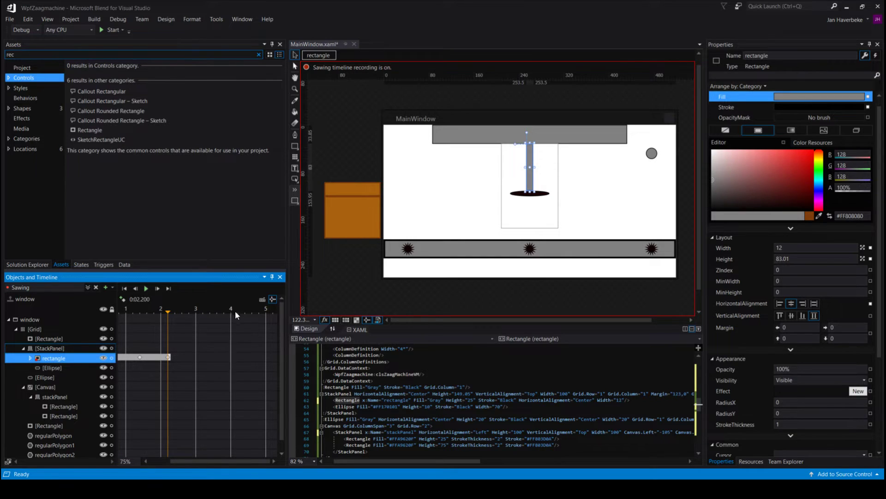
left_click_drag(171, 309, 229, 318)
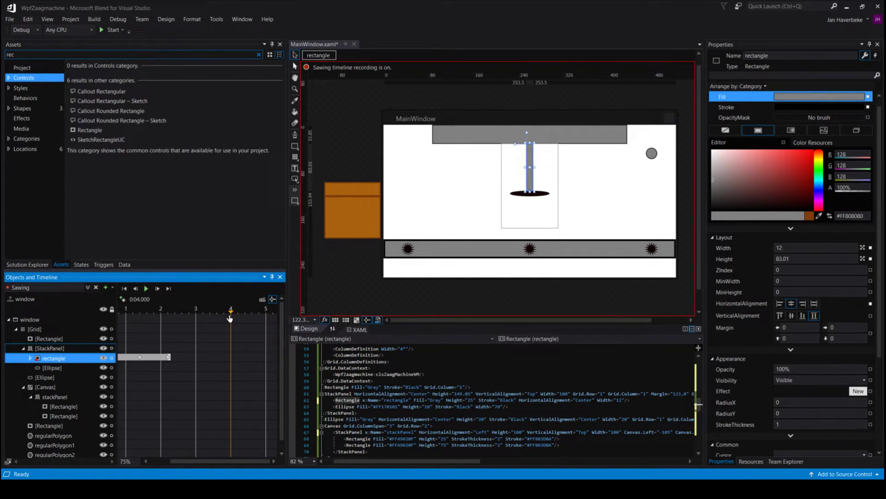
left_click(789, 248)
left_click(792, 258)
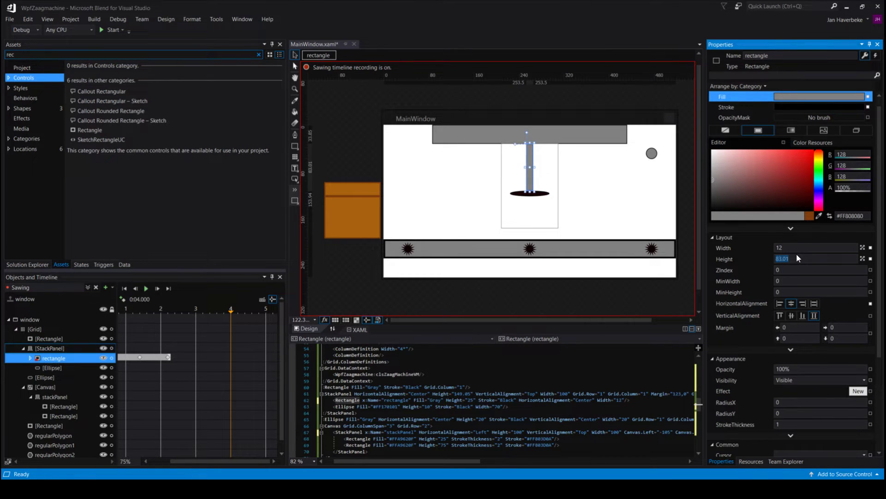
type("25")
key("Return")
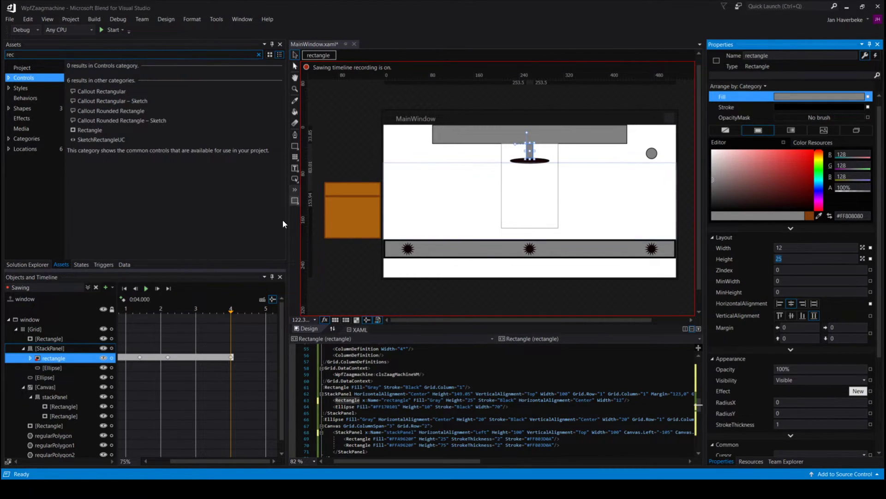
left_click_drag(229, 314, 93, 318)
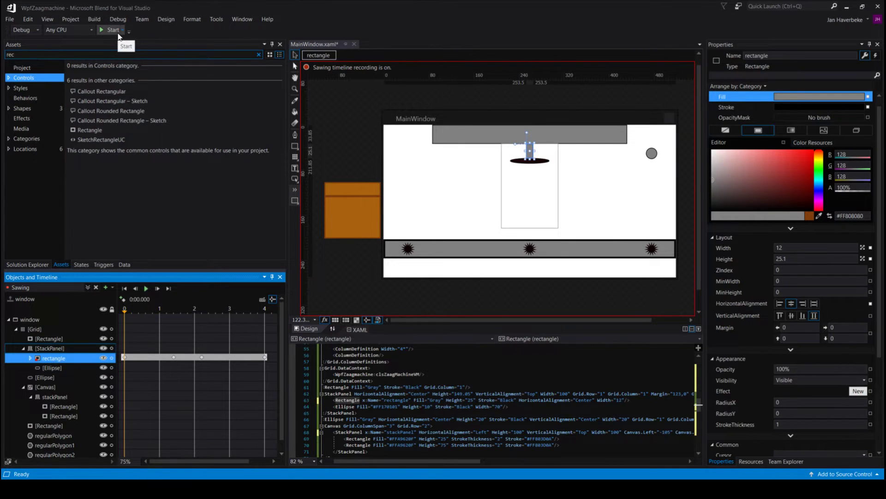
Close the Sawing storyboard, then give the plank's upper rectangle left horizontal alignment and a width of 100.
left_click(96, 288)
left_click(353, 192)
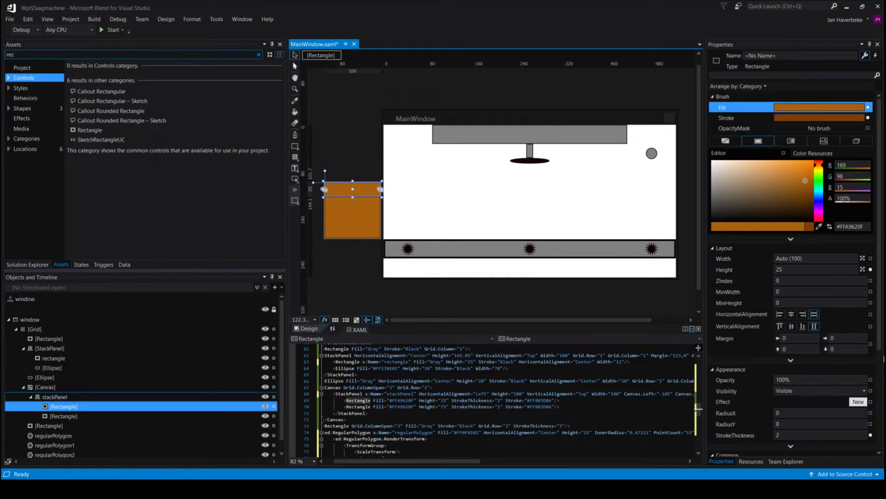
left_click(781, 314)
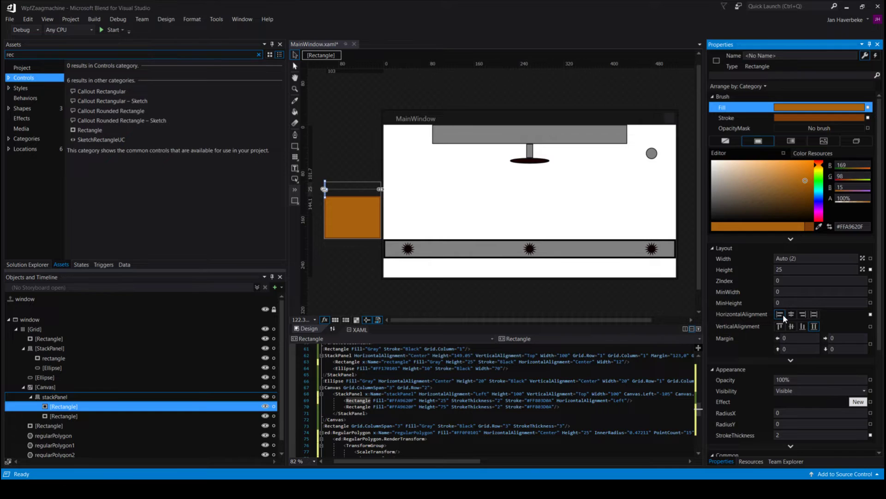
left_click(795, 259)
type("100")
key("Return")
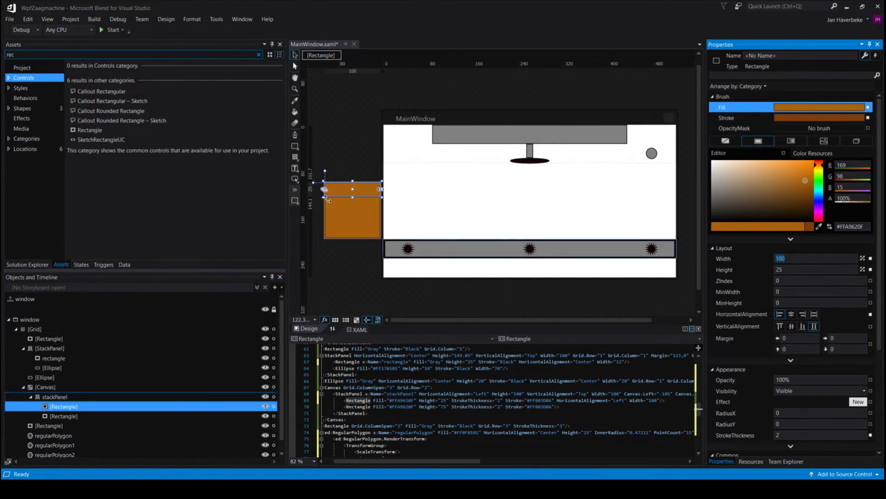
Reopen the Sawing storyboard and set the plank's upper rectangle width to 99.9 at 1.4 seconds.
left_click(257, 288)
left_click(274, 319)
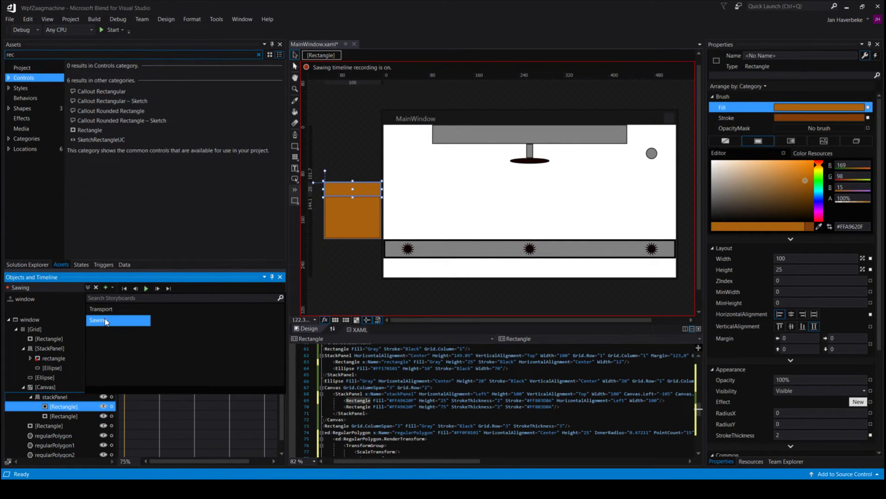
left_click(182, 398)
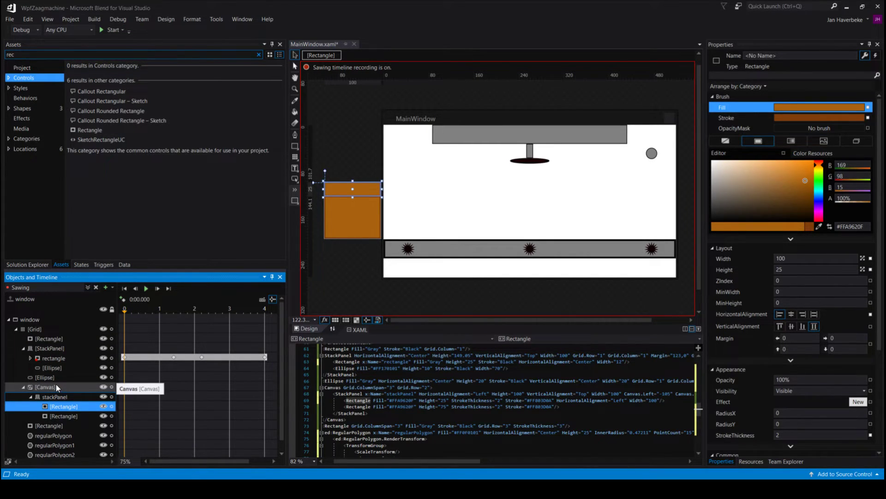
left_click(57, 358)
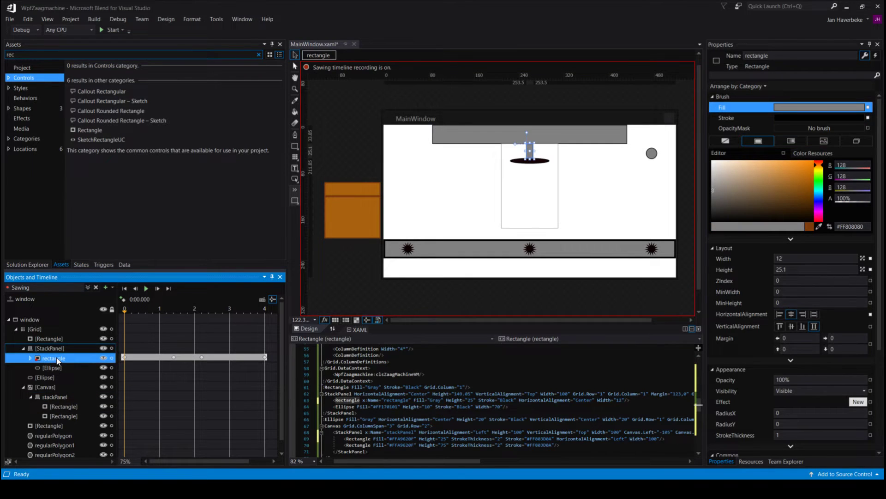
left_click(63, 406)
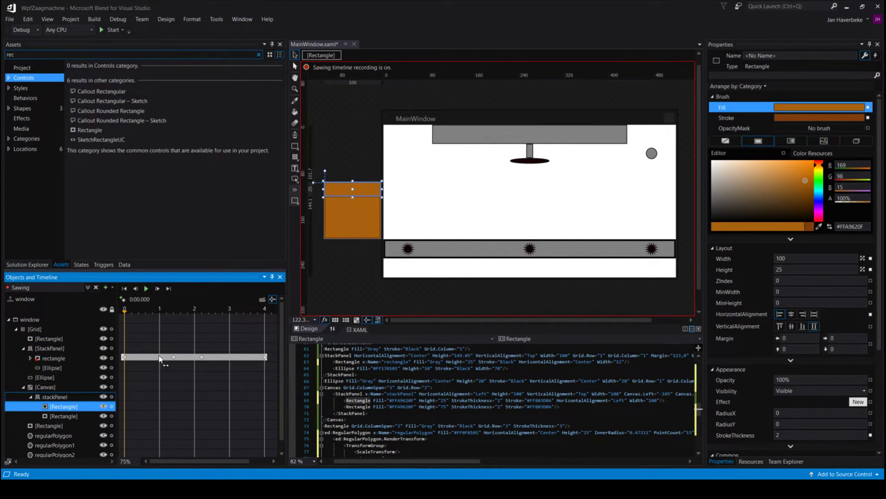
left_click_drag(124, 314, 173, 318)
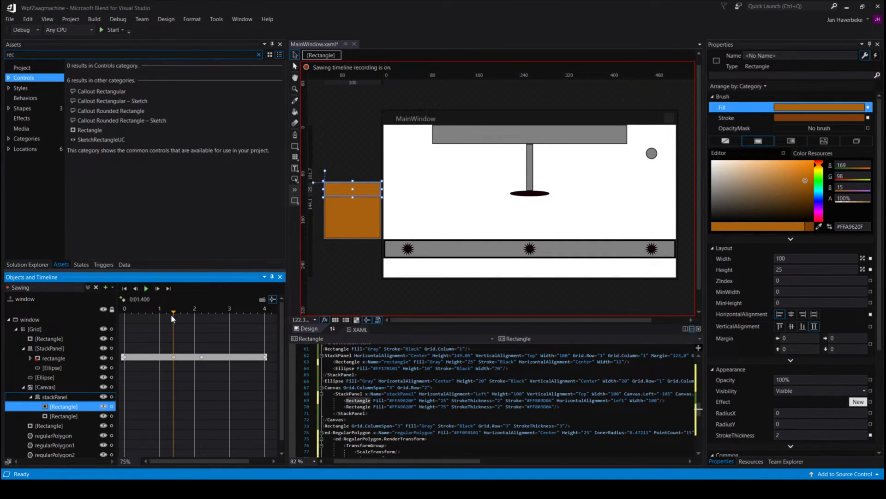
left_click(801, 258)
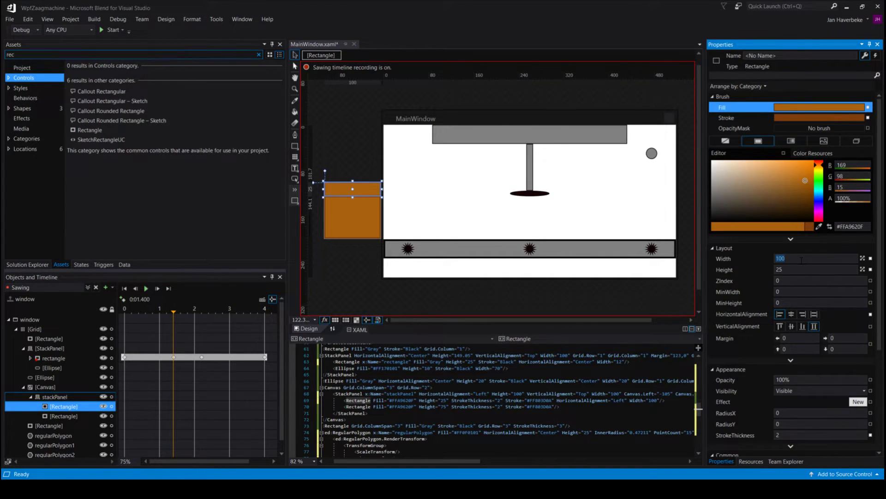
type("99.9")
key("Return")
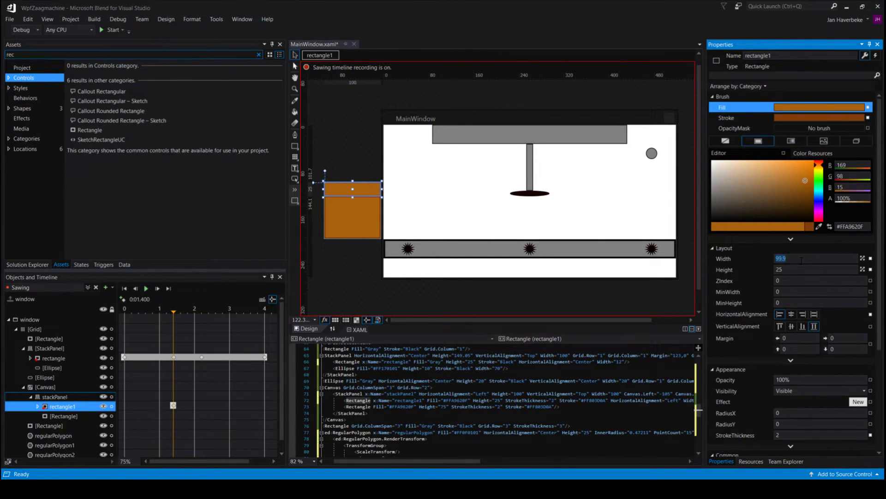
Set the plank's upper rectangle width to 0 at 2.2 seconds in the Sawing storyboard.
left_click(180, 315)
left_click_drag(179, 314, 199, 316)
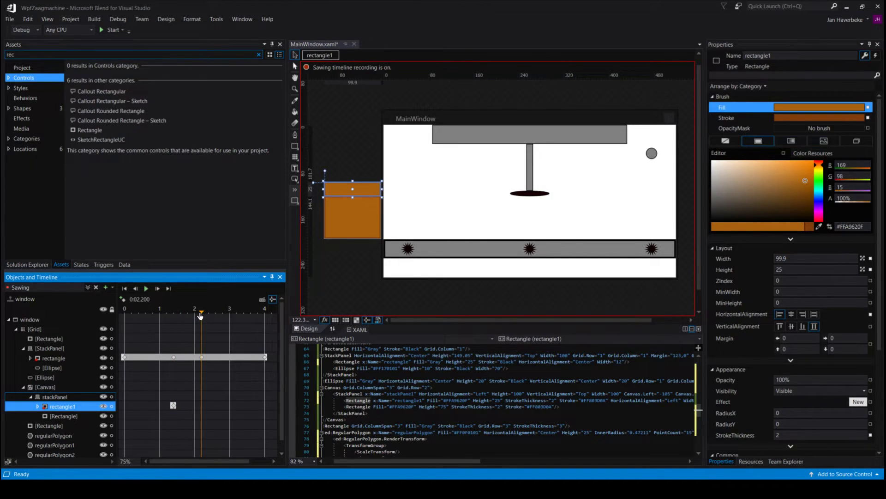
left_click(795, 259)
type("0")
key("Return")
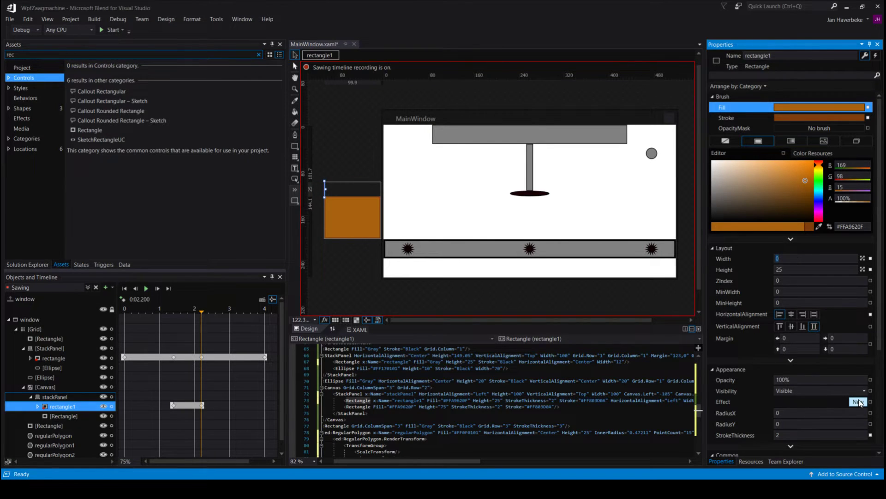
Set the plank's upper rectangle width to 0.01 at 4.2 seconds in the Sawing storyboard.
left_click_drag(205, 314, 264, 311)
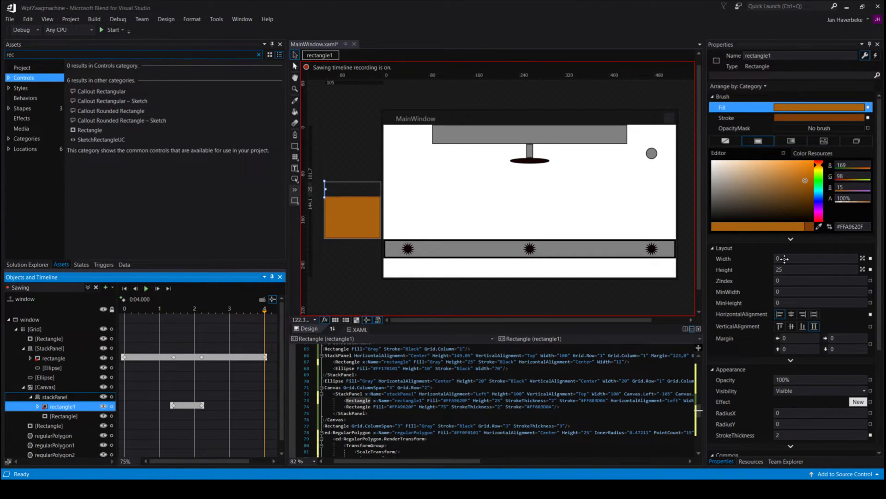
left_click_drag(264, 309, 270, 314)
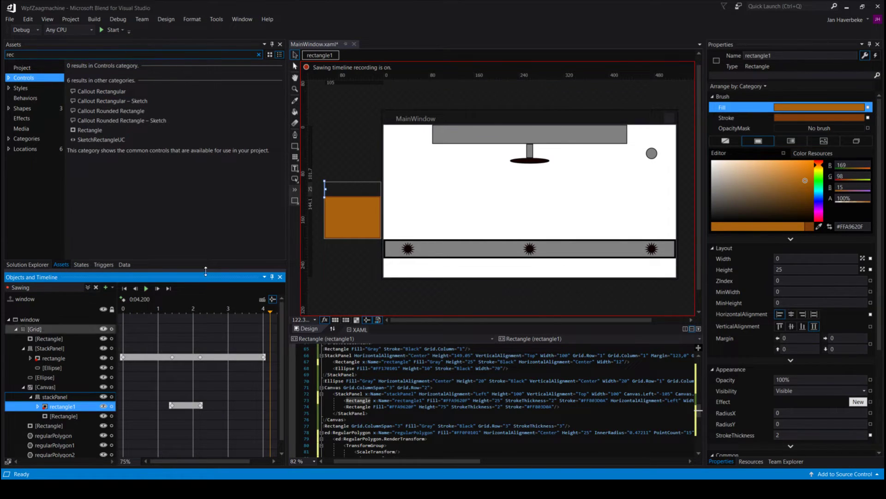
left_click(783, 259)
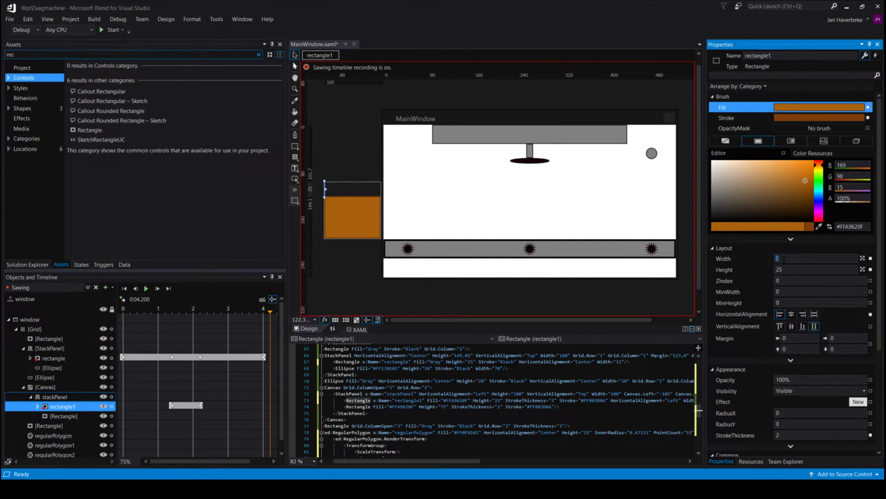
type(".1")
type("01")
key("Return")
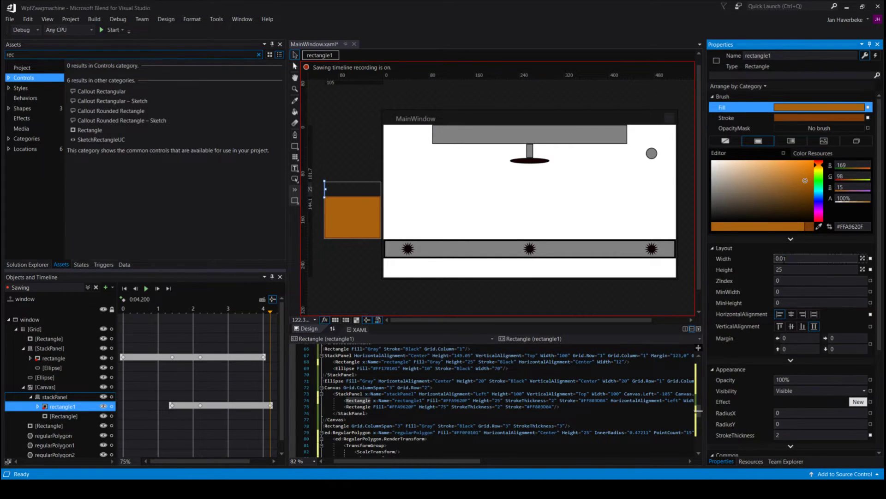
Set the plank's upper rectangle width to 100 at 4.4 seconds, then preview and close the Sawing storyboard.
left_click_drag(270, 312, 139, 340)
left_click(802, 258)
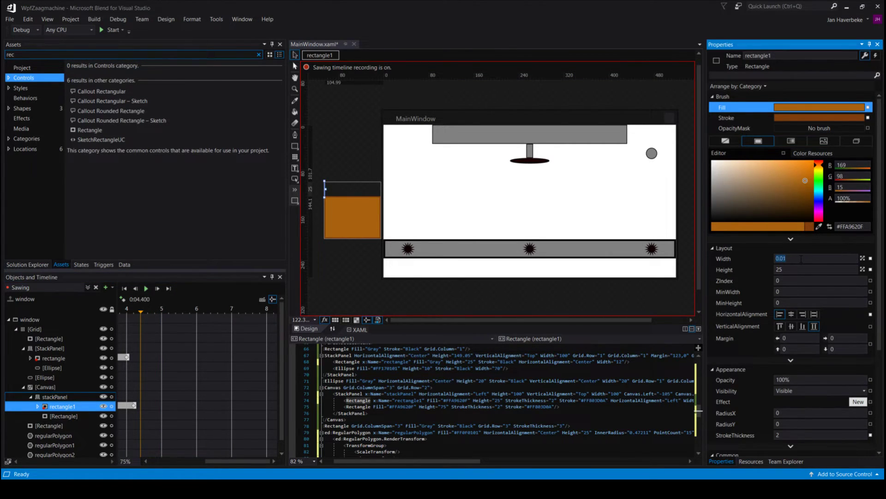
type("100")
key("Return")
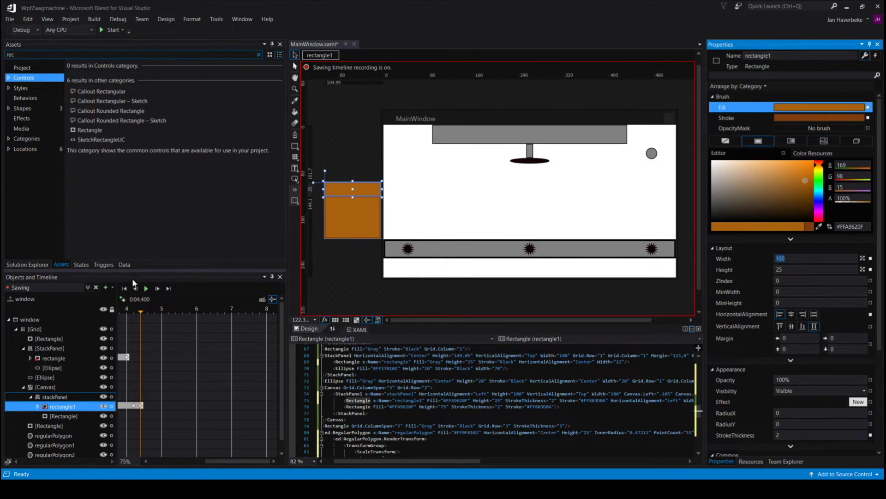
left_click(146, 289)
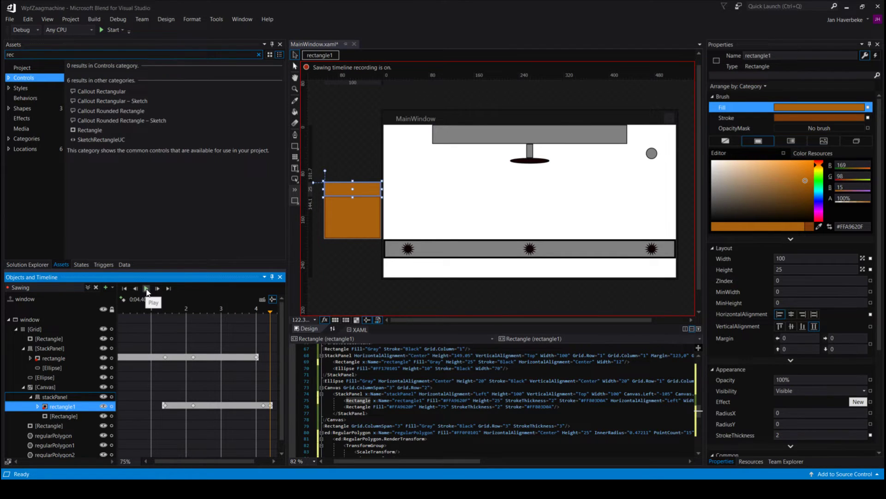
left_click(96, 287)
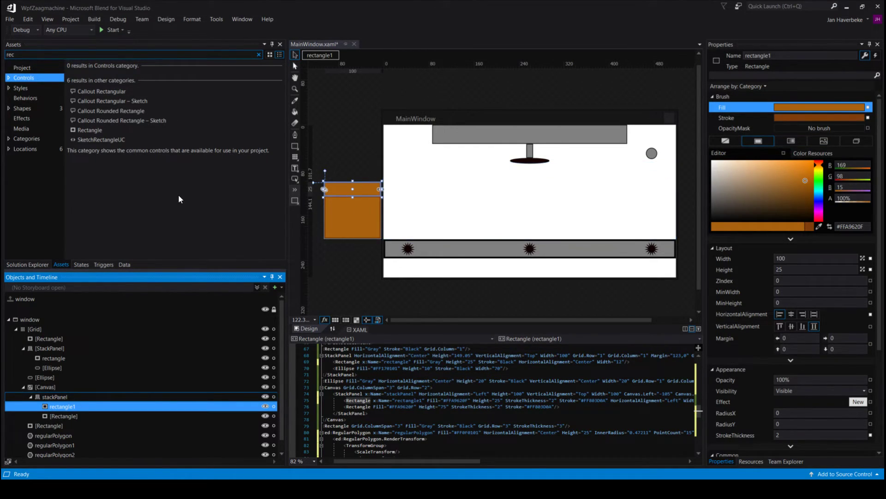
Bind the small round button ellipse's Fill to the Knop property of clsZaagMachineVM through the data context.
left_click(652, 153)
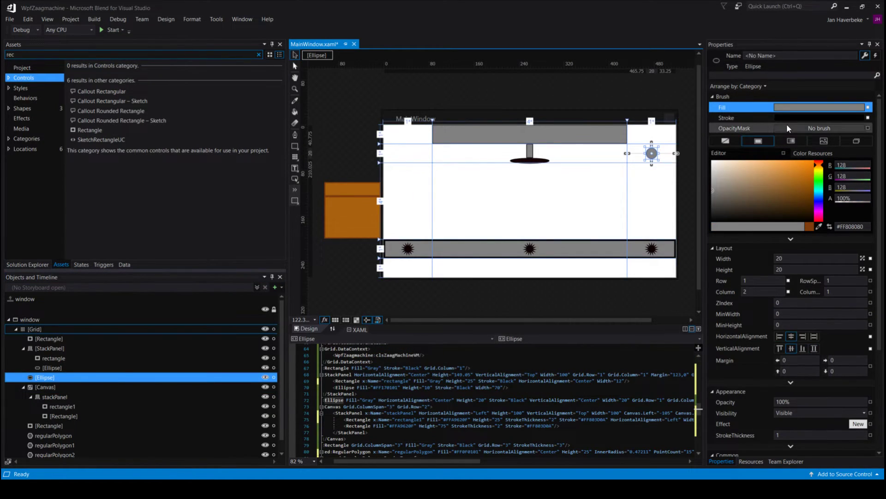
left_click(869, 109)
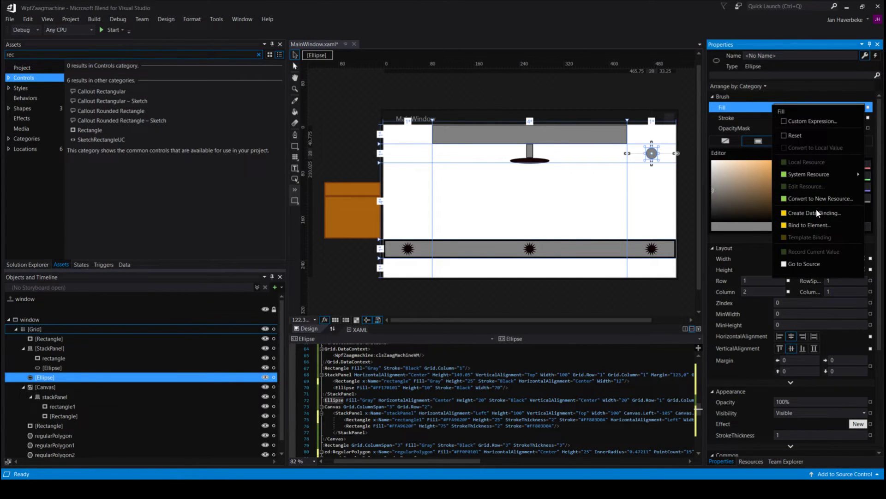
left_click(816, 215)
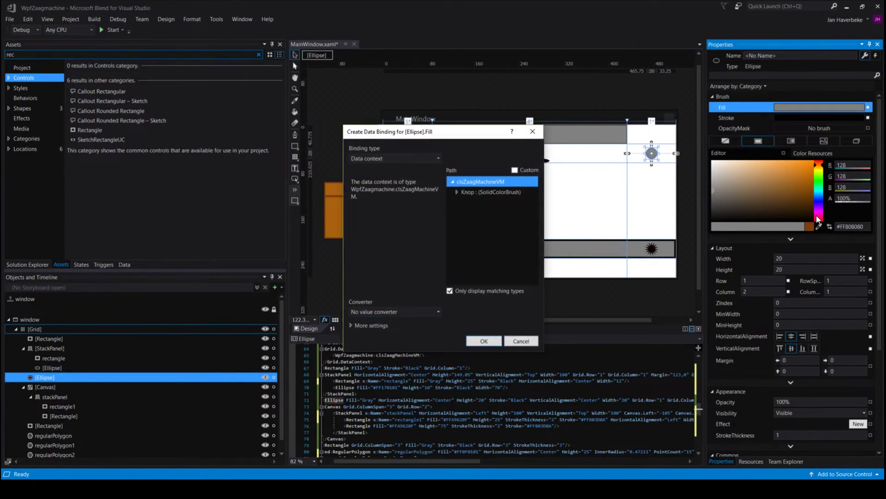
left_click(502, 194)
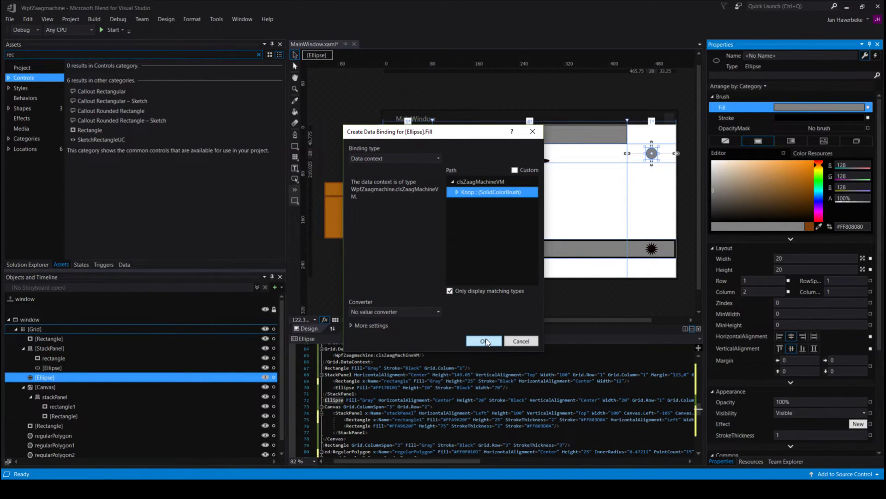
left_click(484, 339)
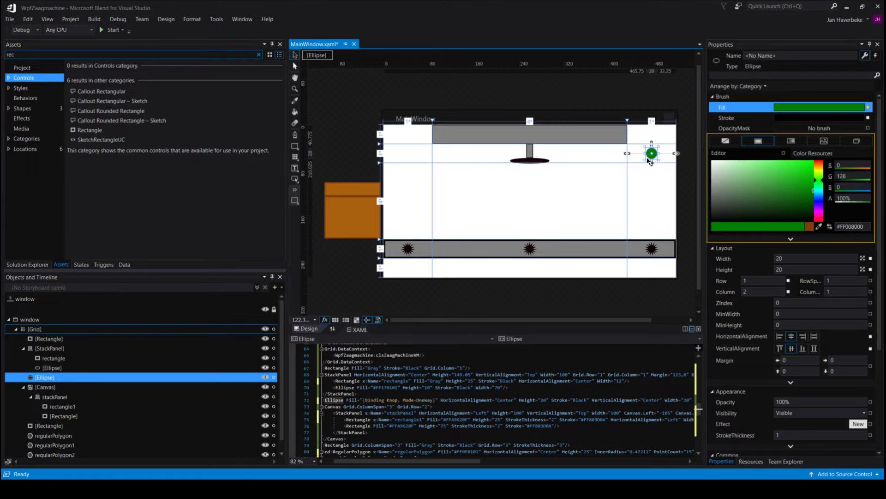
left_click(685, 128)
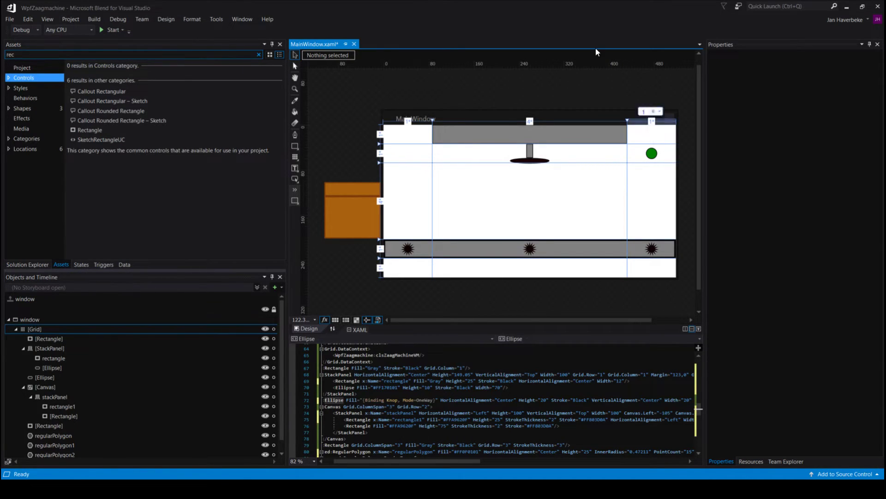
Find the InvokeCommandAction behavior by searching the assets for "invoke" and add it to the window.
left_click(74, 267)
left_click(63, 264)
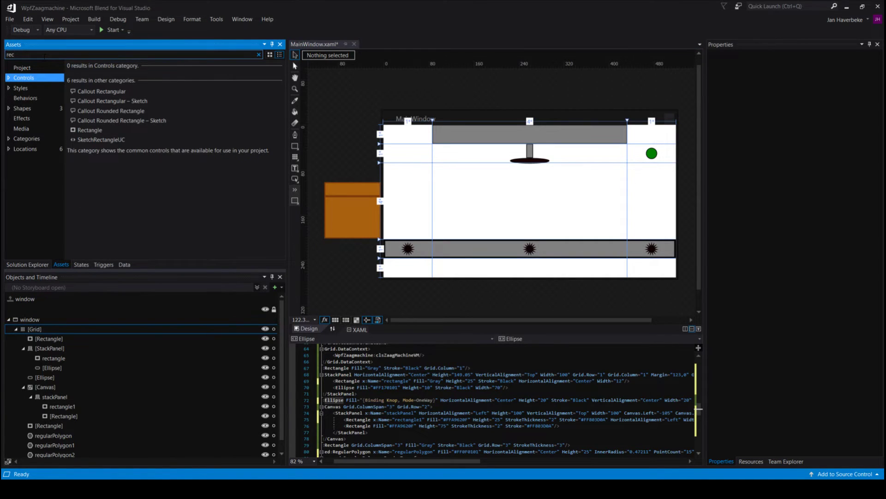
key("BackSpace")
key("BackSpace")
type("invoke")
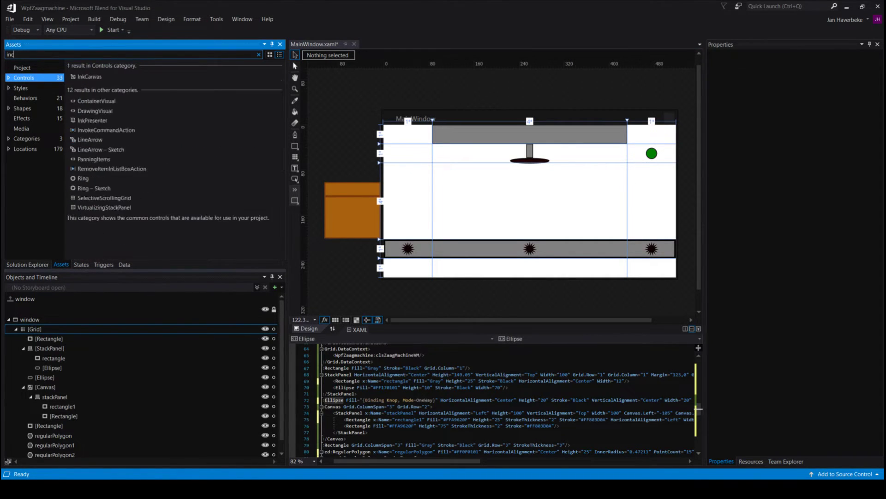
left_click_drag(81, 90, 52, 317)
Rename the window's InvokeCommandAction to StartStopSawingMachine.
left_click(64, 329)
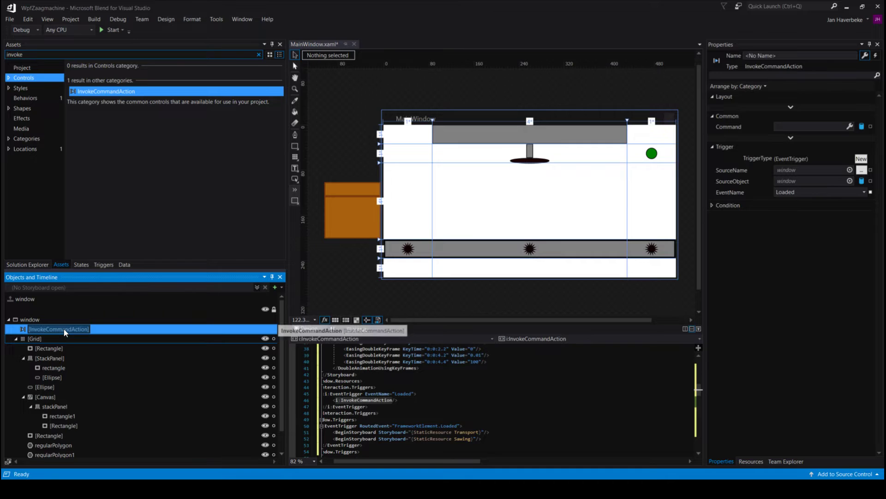
type("StartStop")
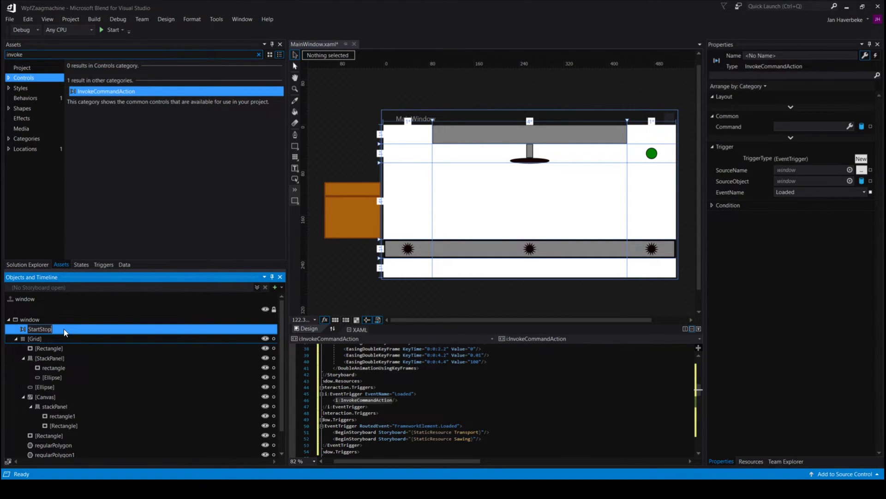
type("SawingMachine")
key("Return")
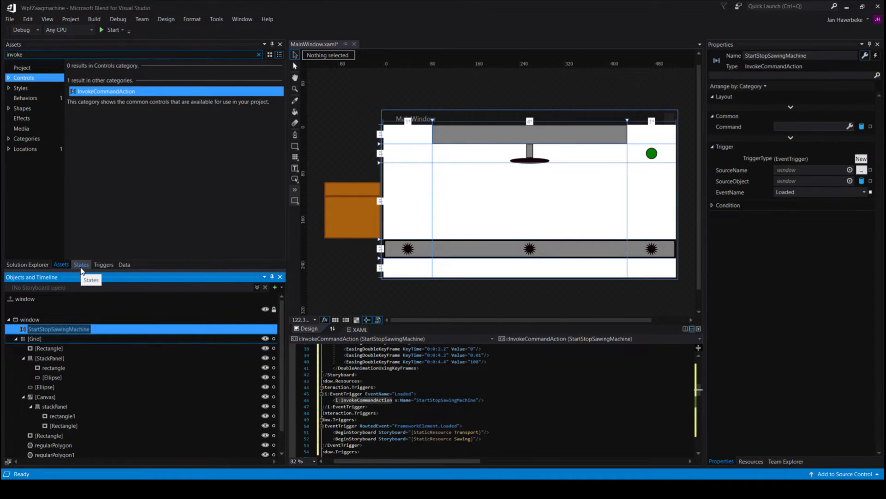
Delete the window.Loaded trigger that starts the storyboards.
left_click(104, 265)
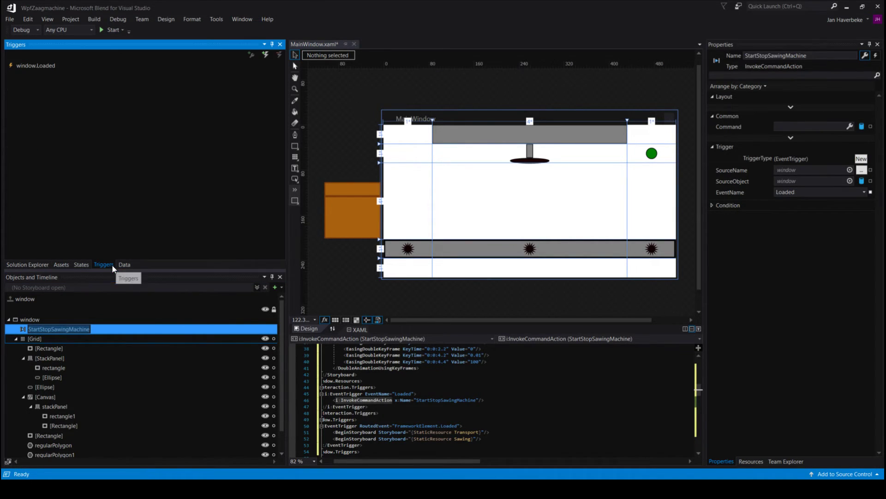
left_click(38, 65)
key("Delete")
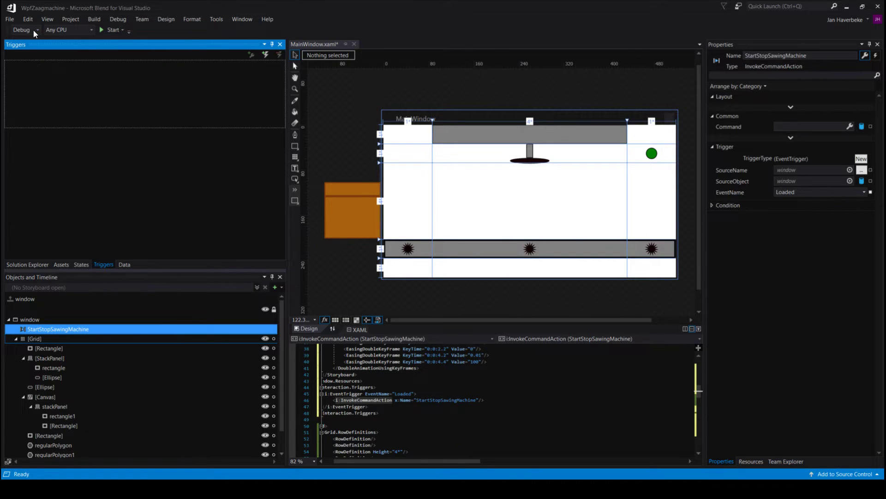
Examine StartStopSawingMachine's Command data binding options, its available trigger types and its additional layout and common properties.
left_click(861, 126)
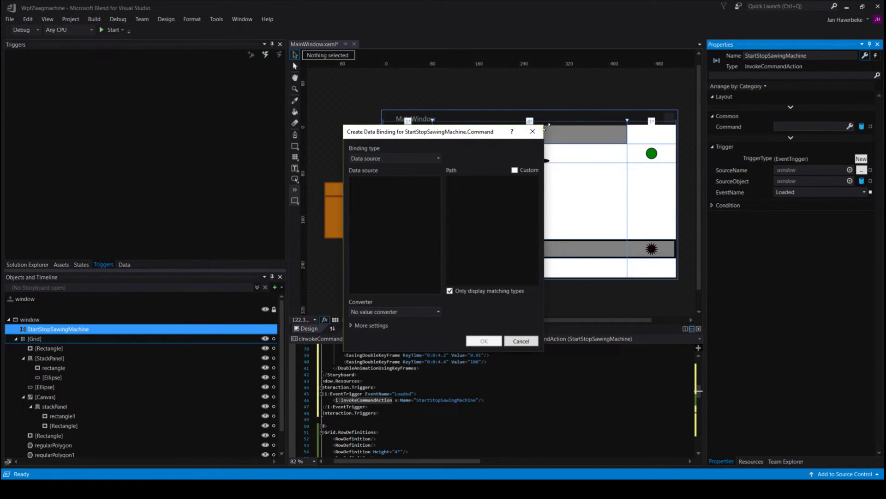
left_click(535, 129)
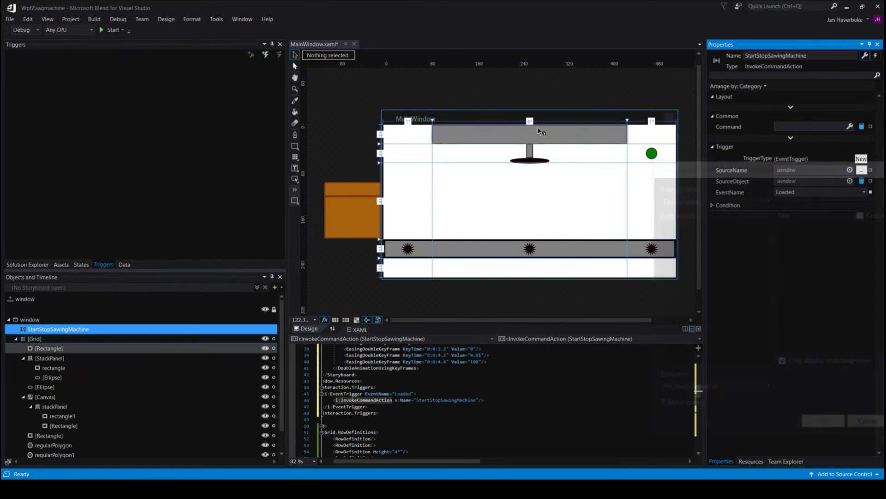
left_click(57, 326)
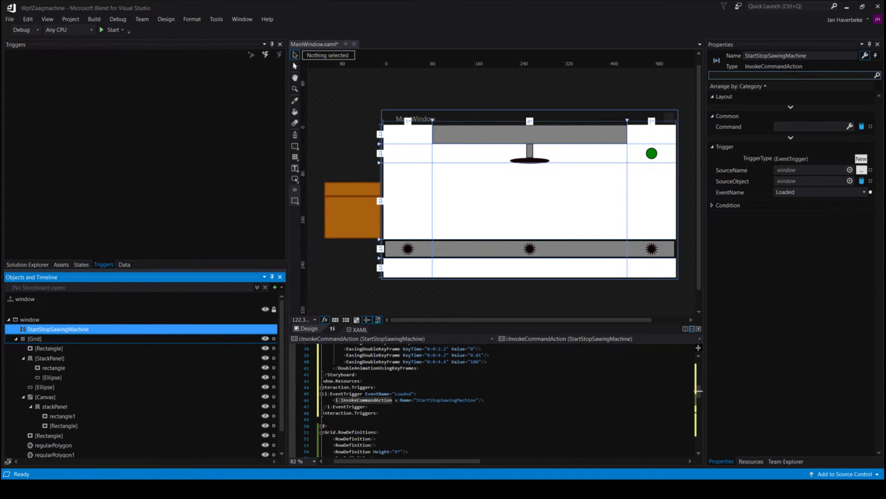
left_click(792, 107)
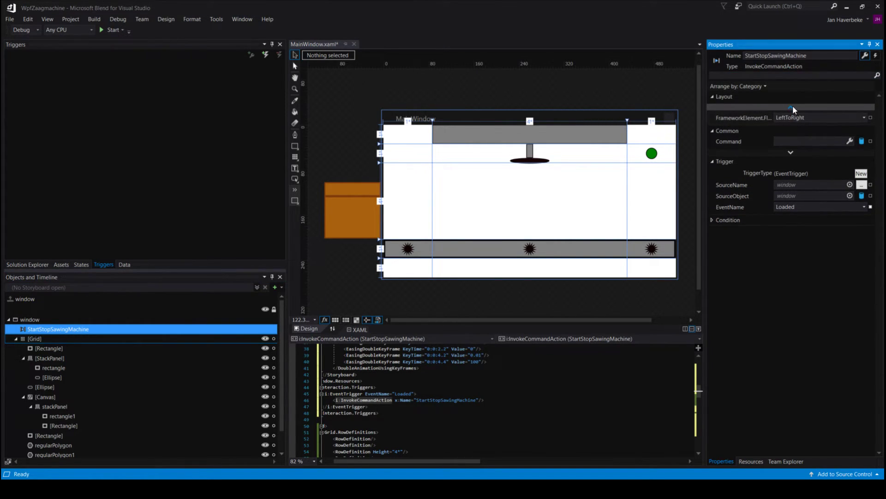
left_click(793, 107)
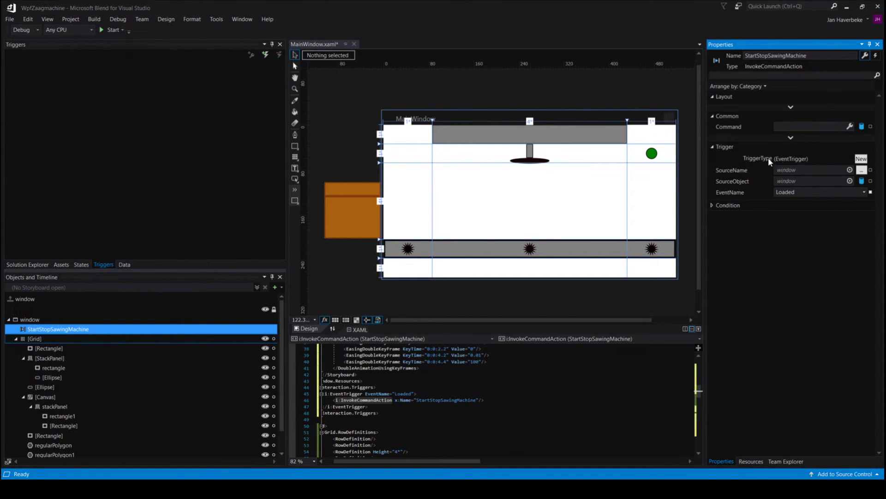
left_click(862, 126)
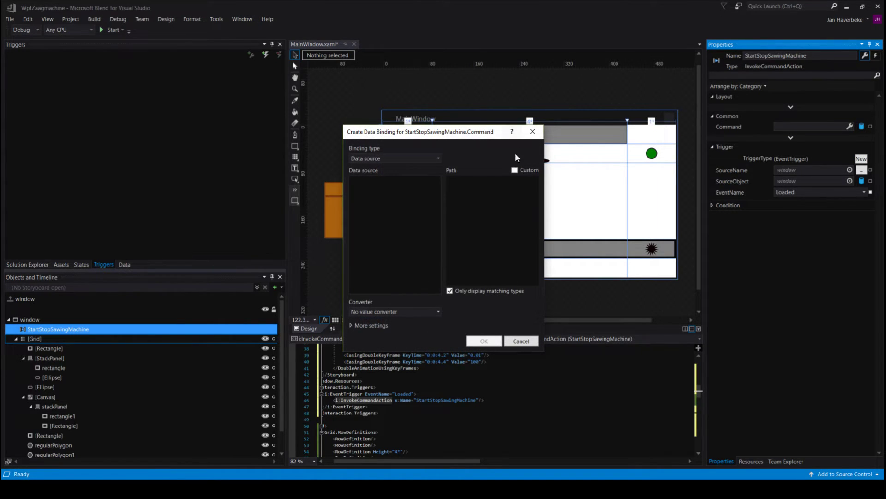
left_click(533, 133)
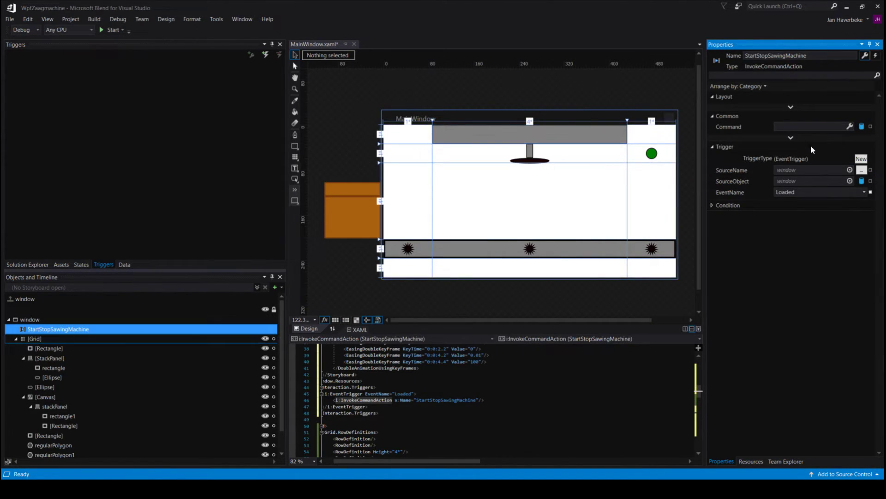
left_click(860, 160)
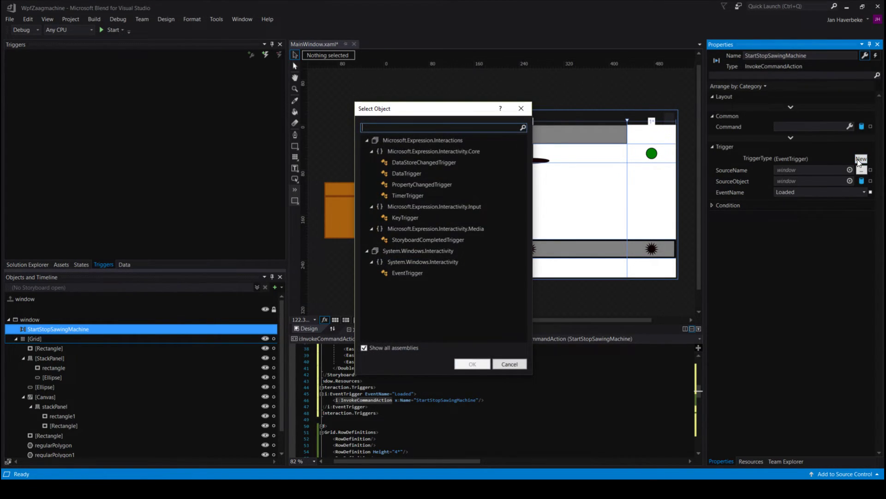
left_click(521, 108)
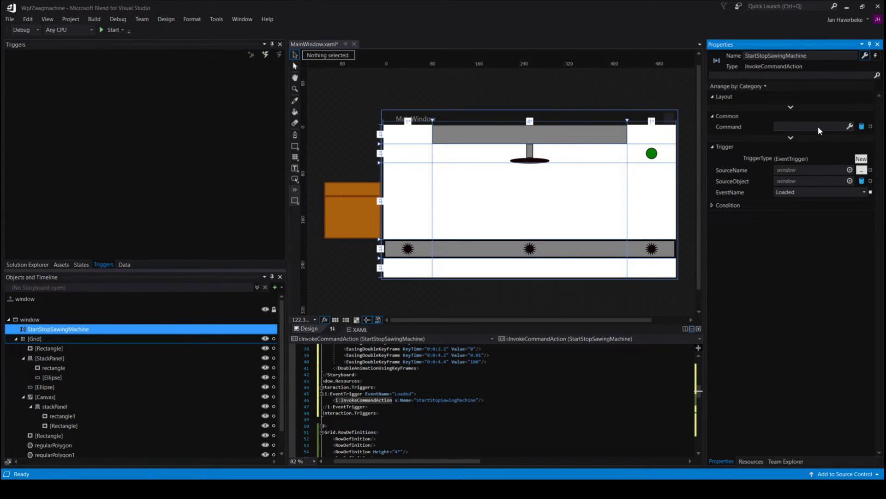
left_click(791, 137)
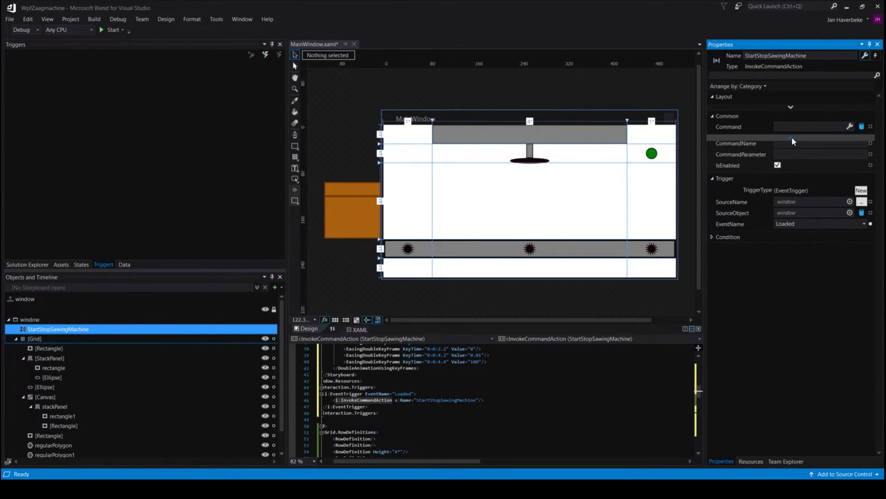
left_click(792, 136)
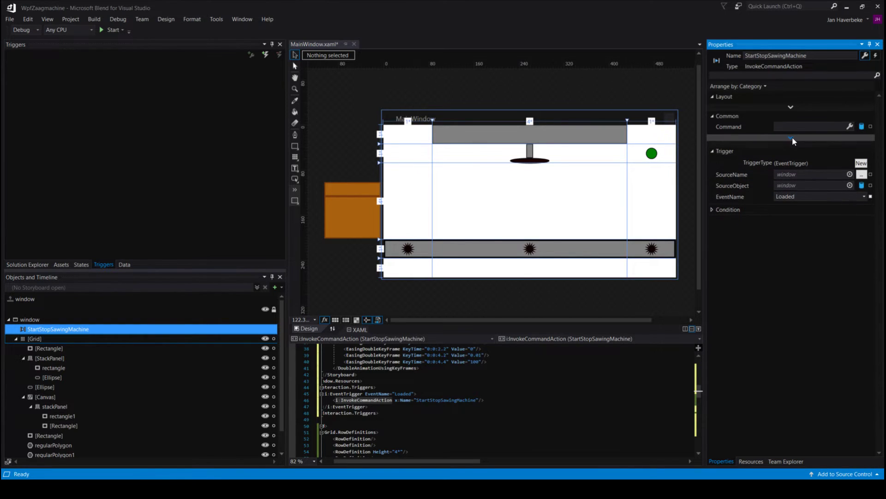
left_click(791, 105)
left_click(791, 106)
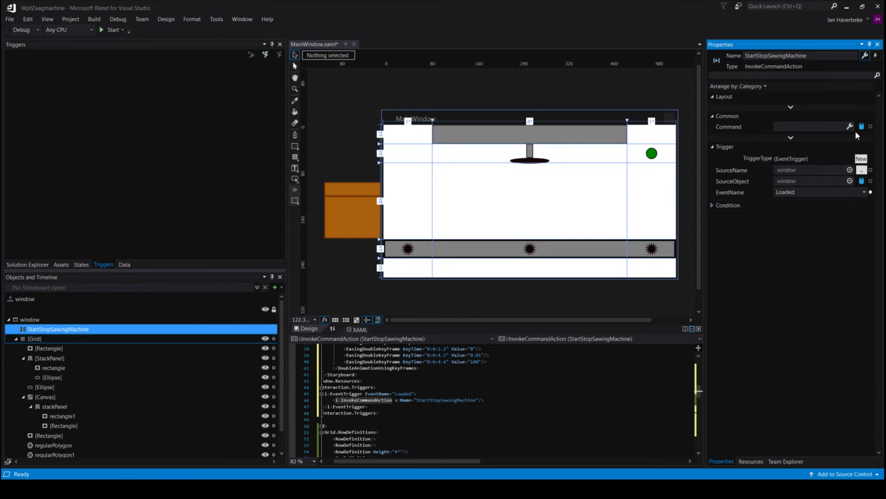
left_click(862, 128)
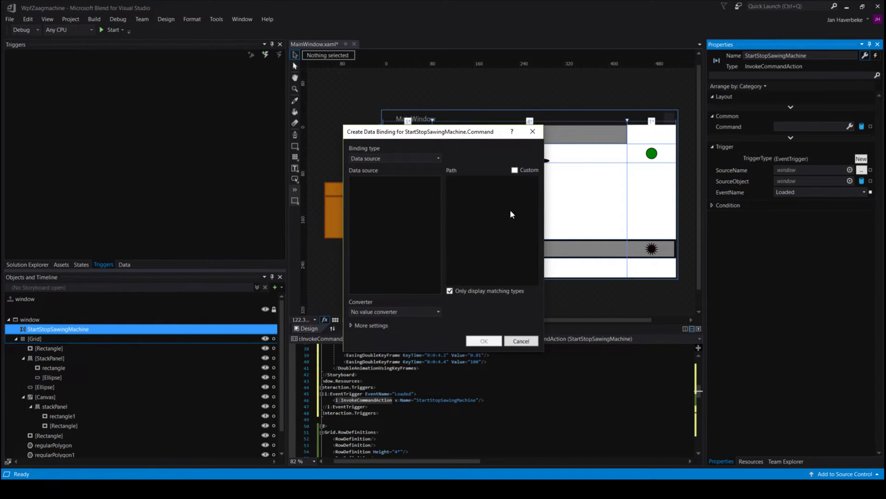
left_click(536, 131)
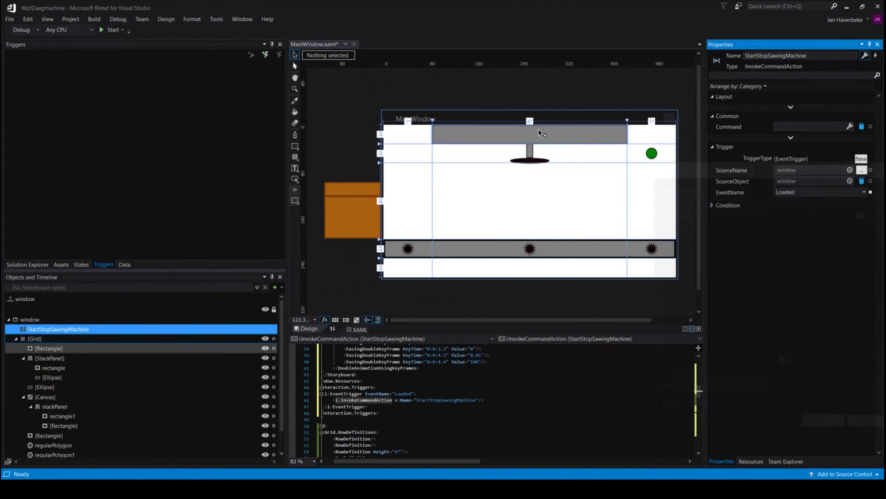
Set the window's DataContext to a new clsZaagMachineVM object.
left_click(860, 181)
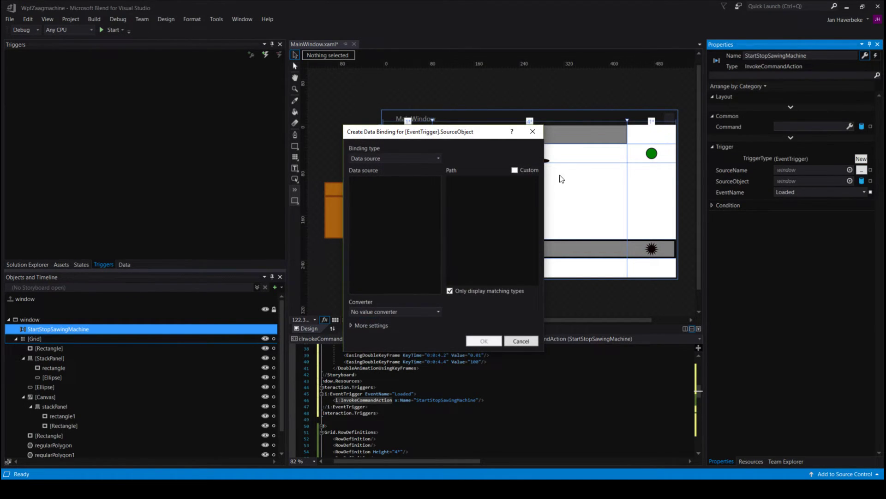
left_click(534, 131)
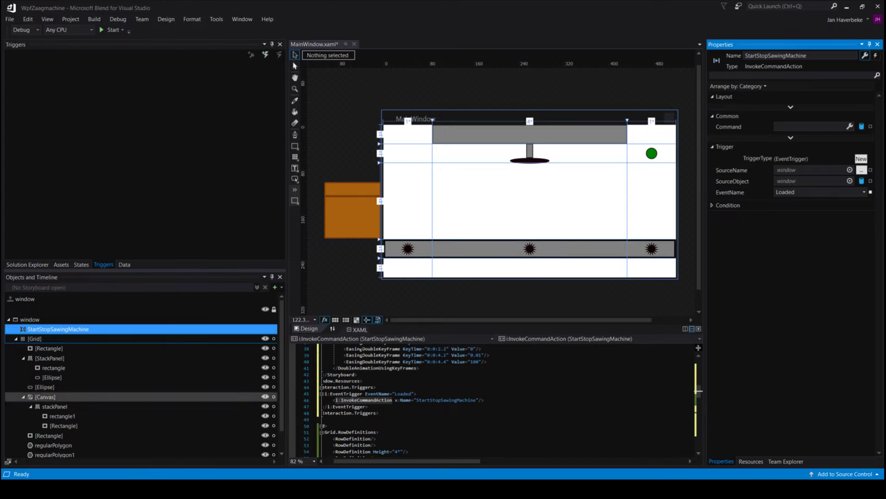
left_click(30, 319)
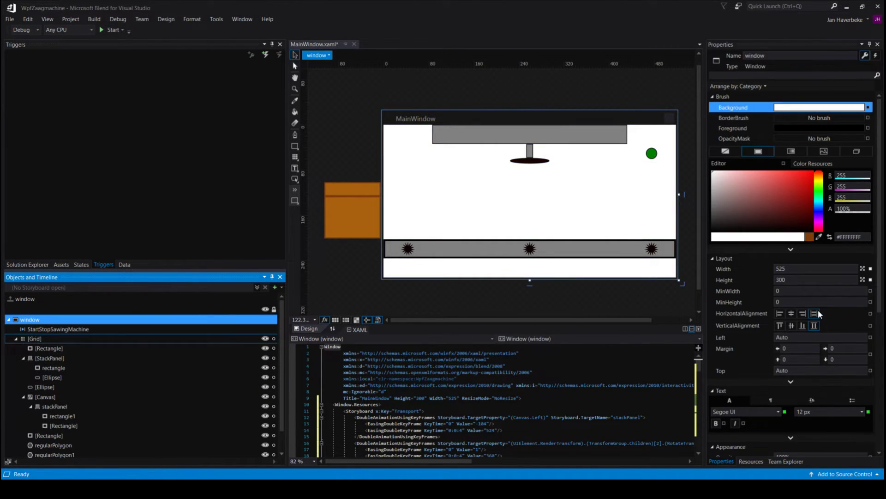
scroll(826, 337, "down", 5)
scroll(833, 363, "down", 3)
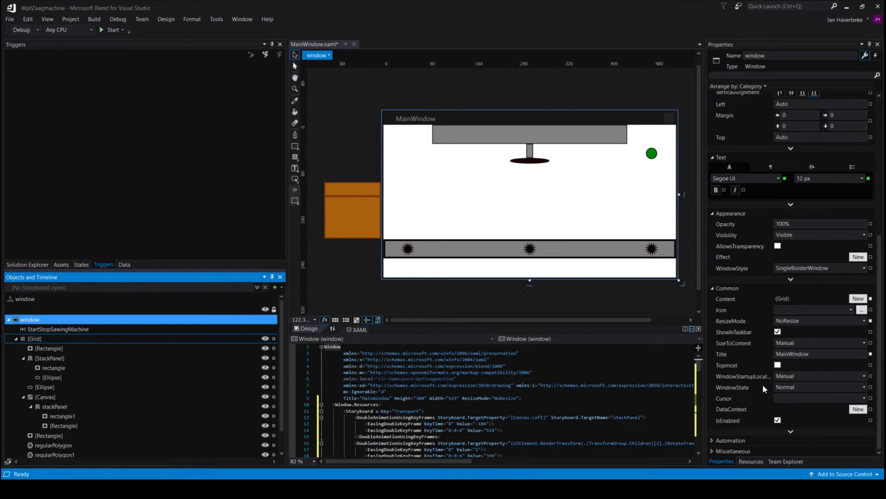
left_click(859, 409)
scroll(425, 328, "down", 3)
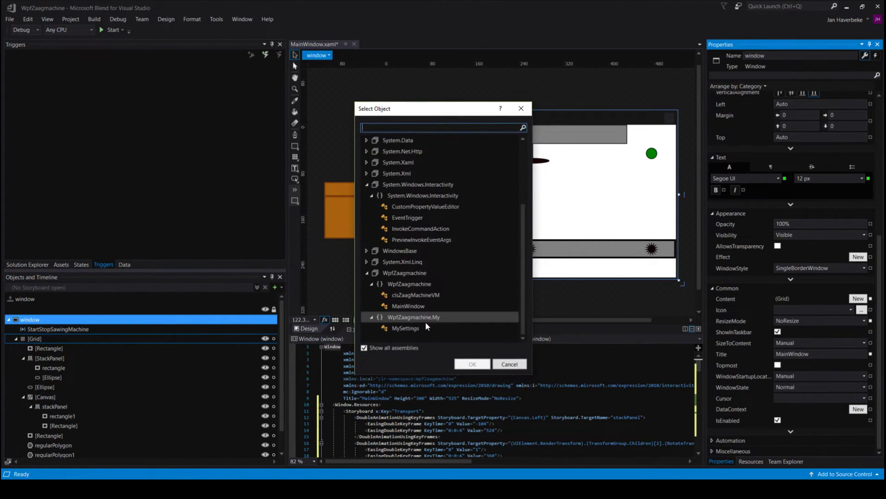
left_click(415, 294)
left_click(471, 362)
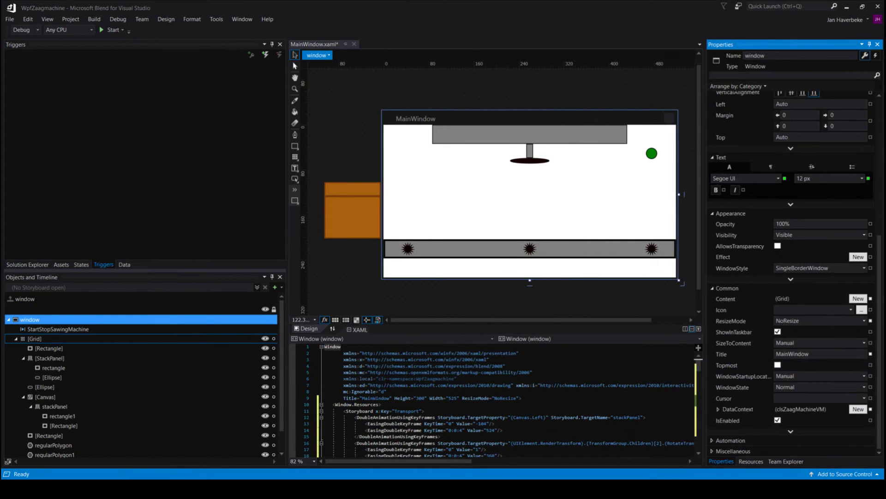
Set the trigger event of the StartStopSawingMachine action to MouseLeftButtonDown.
left_click(55, 331)
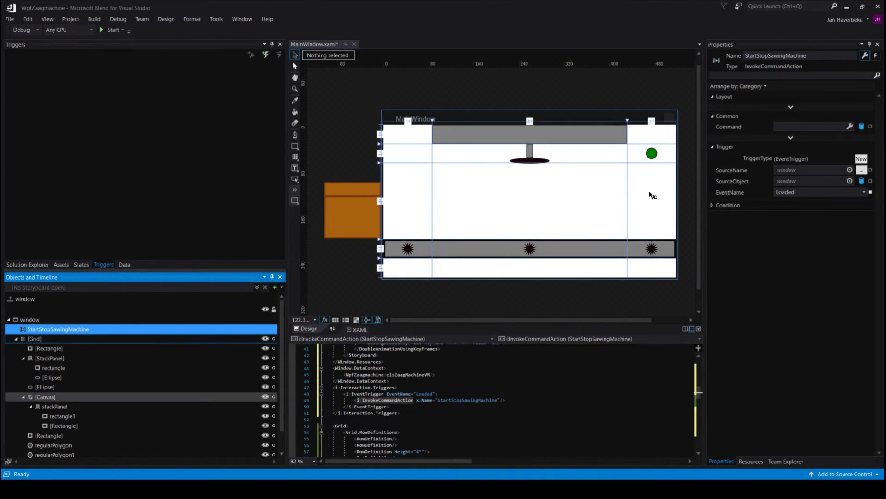
left_click(862, 158)
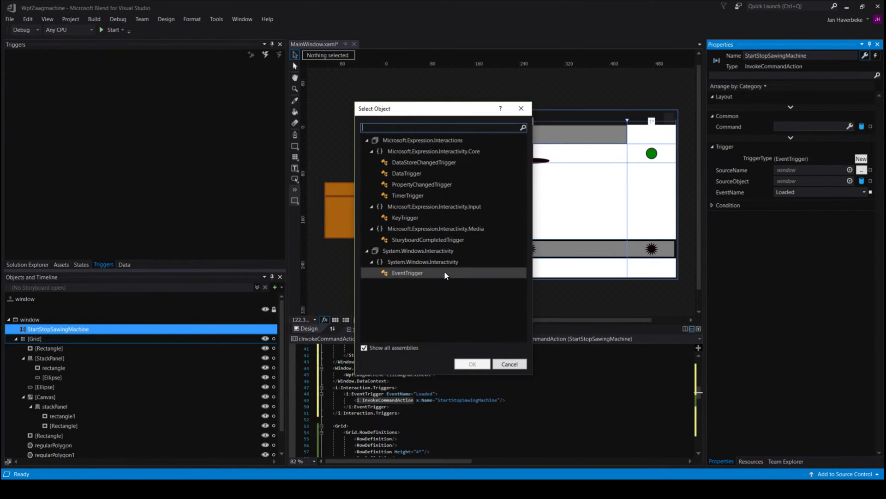
left_click(521, 108)
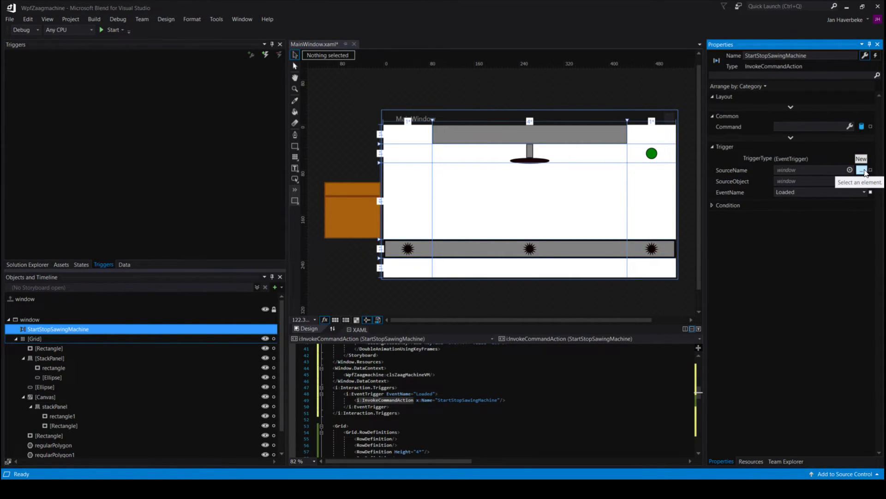
left_click(712, 205)
left_click(800, 193)
left_click(865, 193)
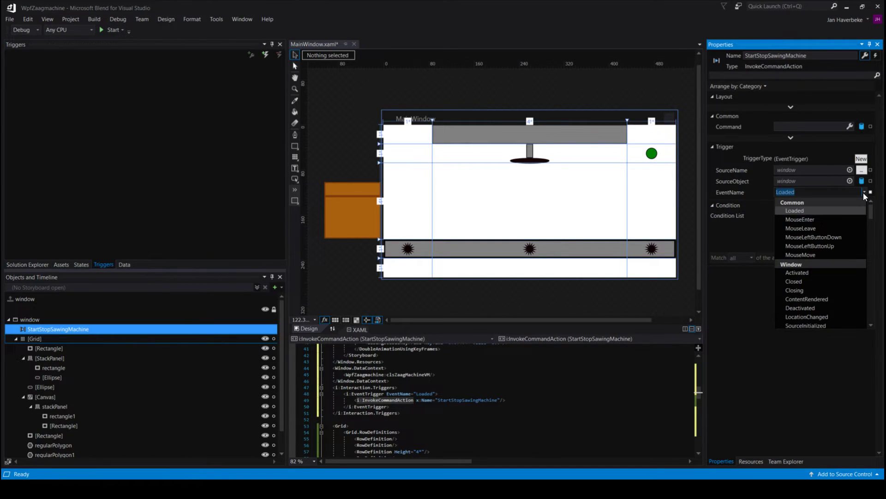
left_click(812, 238)
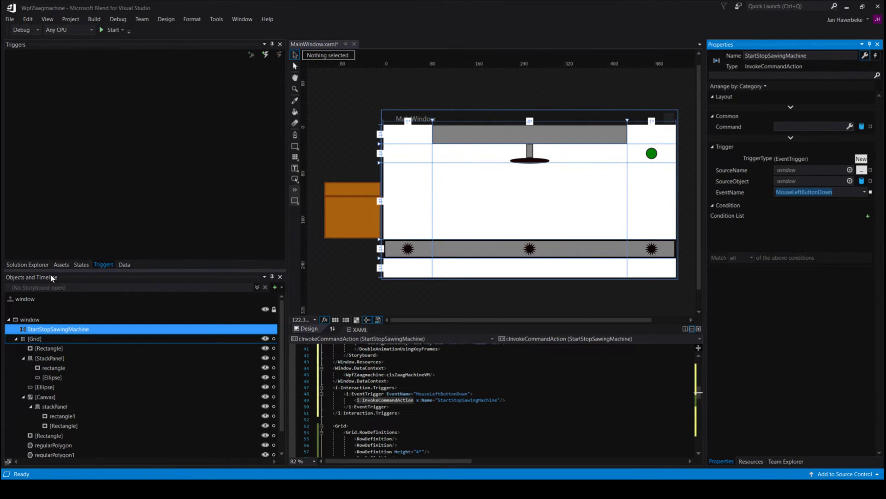
Find the ControlStoryboardAction behavior by searching the assets for "control" and add it to the window.
left_click(65, 264)
type("control story")
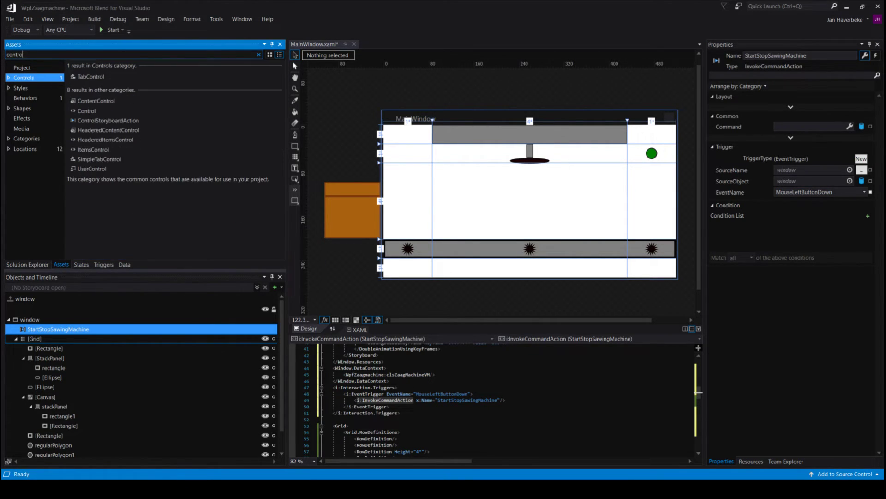
key("BackSpace")
key("BackSpace")
key("BackSpace")
key("BackSpace")
key("BackSpace")
key("BackSpace")
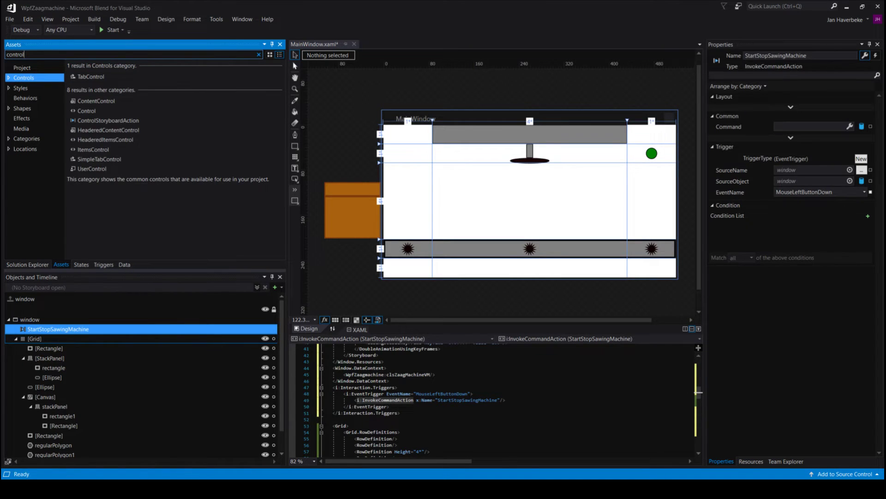
left_click(104, 123)
left_click_drag(101, 121, 34, 326)
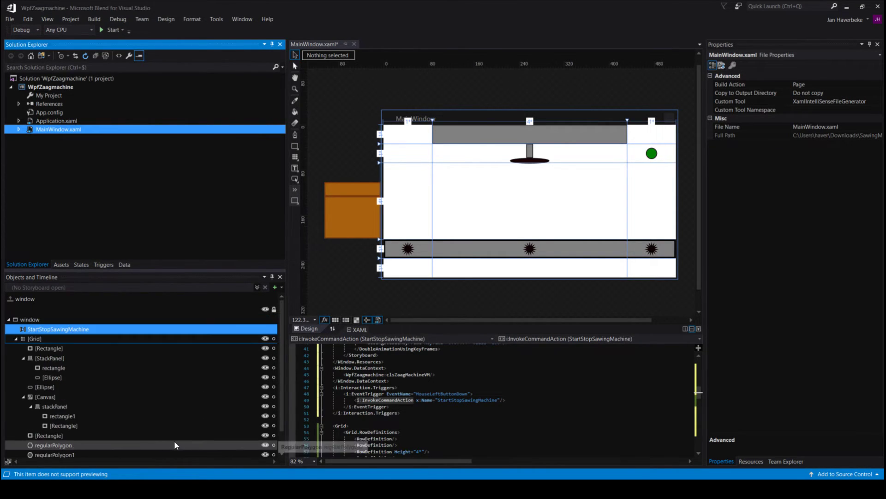
left_click(61, 264)
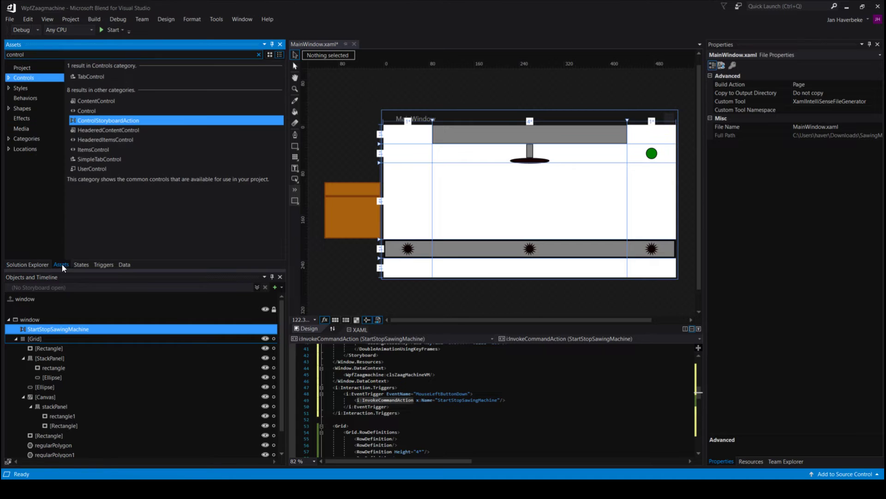
left_click(27, 264)
left_click_drag(26, 365, 35, 320)
Rename the window's new ControlStoryboardAction to Transport.
double_click(41, 340)
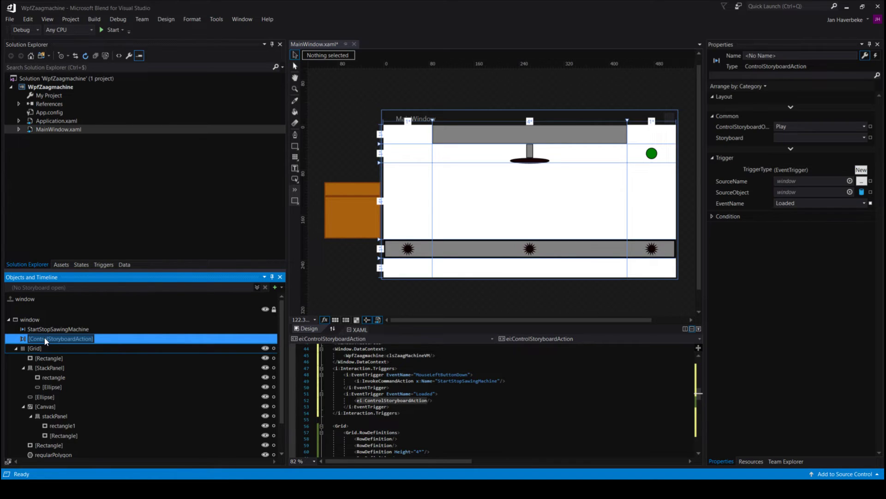
type("Sansport")
key("Return")
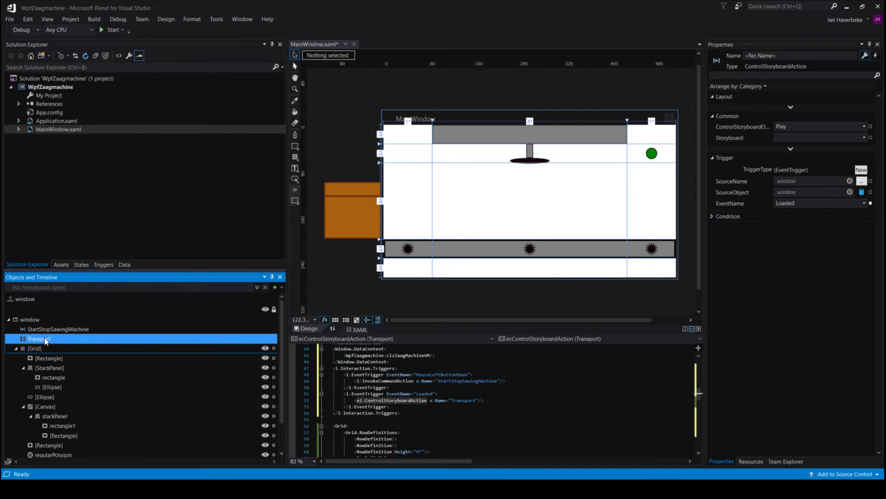
Assign the Transport storyboard to the Transport action.
left_click(45, 338)
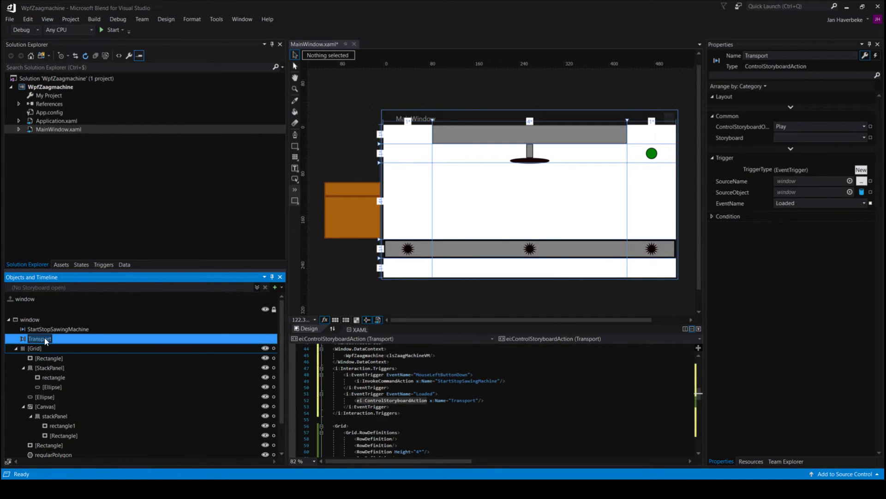
left_click(860, 137)
left_click(862, 137)
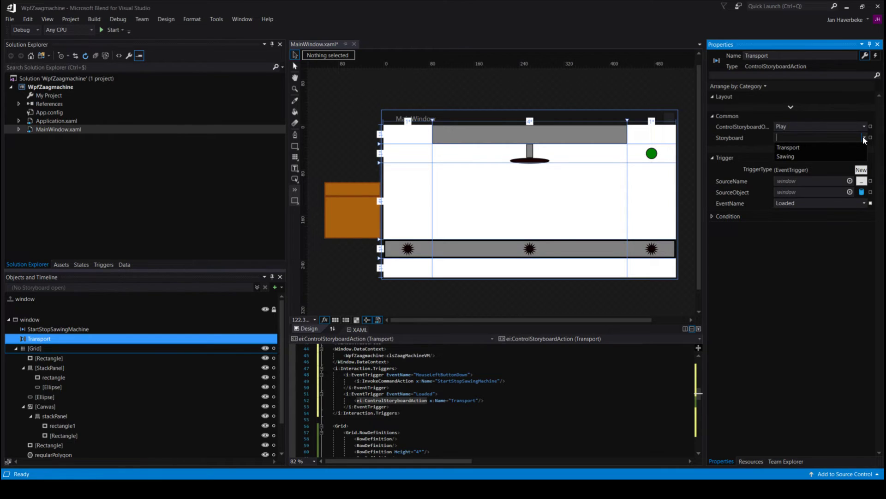
left_click(793, 157)
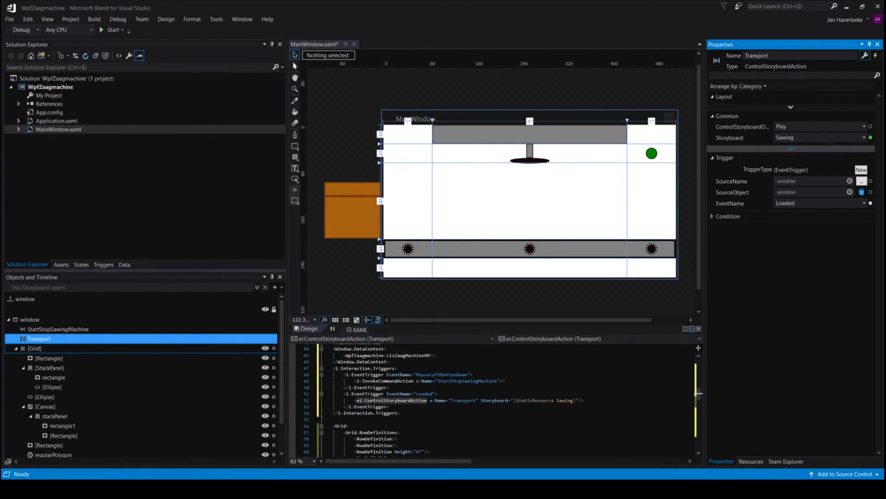
left_click(864, 137)
left_click(788, 147)
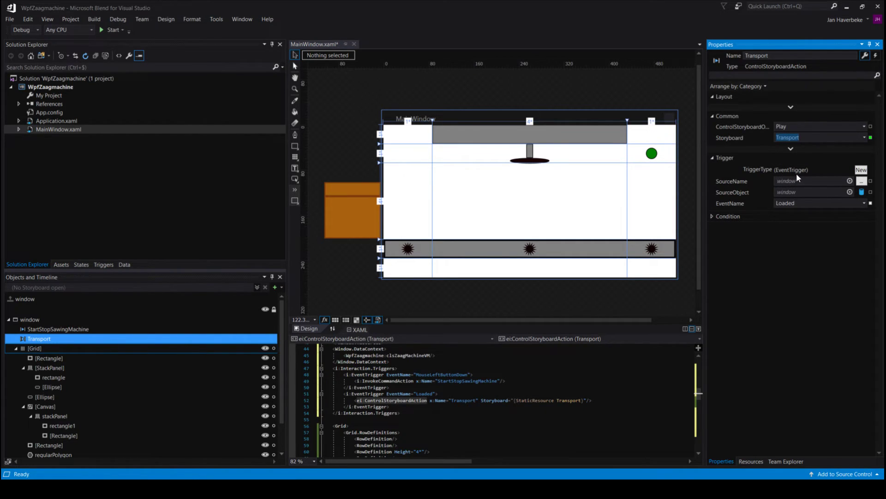
Change the Transport action's trigger to a DataTrigger bound to Actief with the value True.
left_click(861, 169)
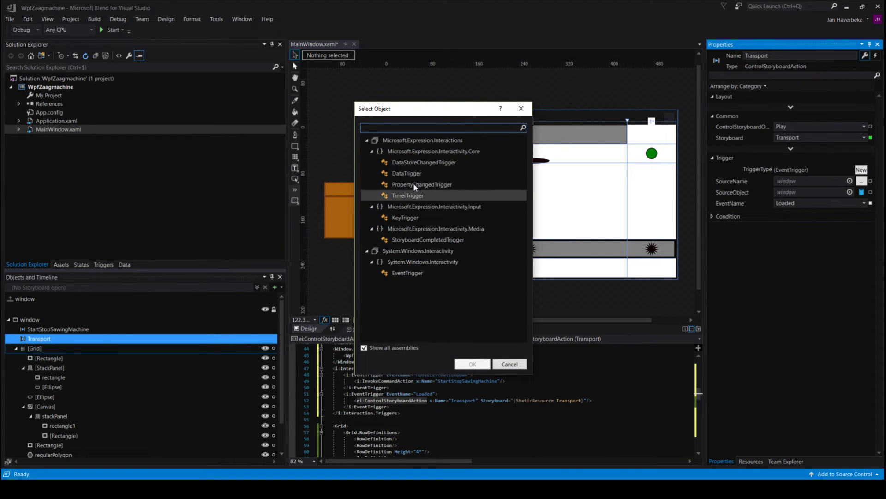
left_click(407, 173)
left_click(470, 364)
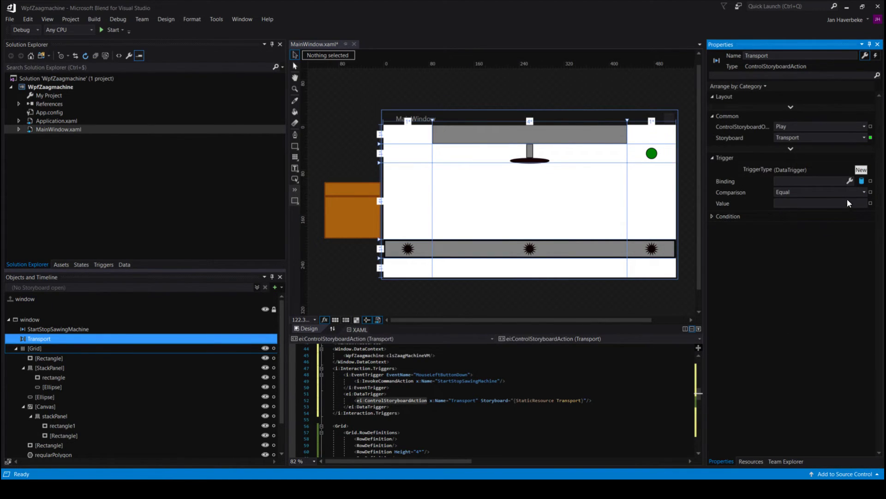
left_click(862, 180)
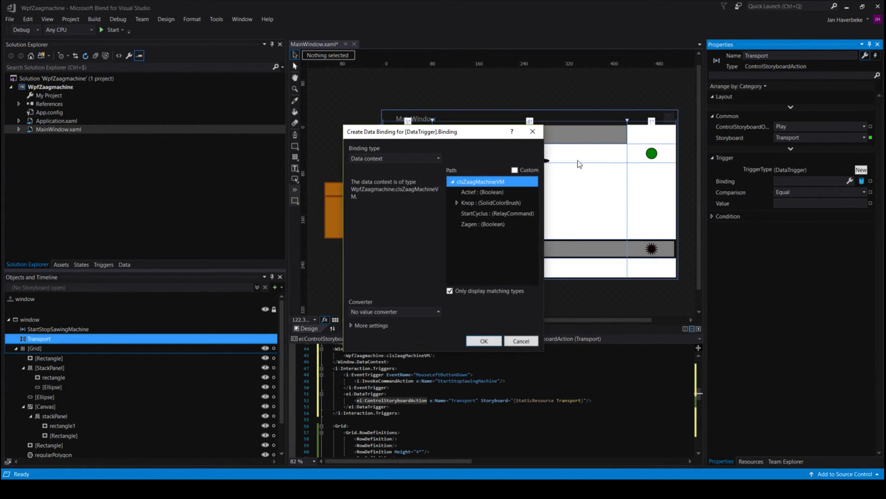
left_click(486, 191)
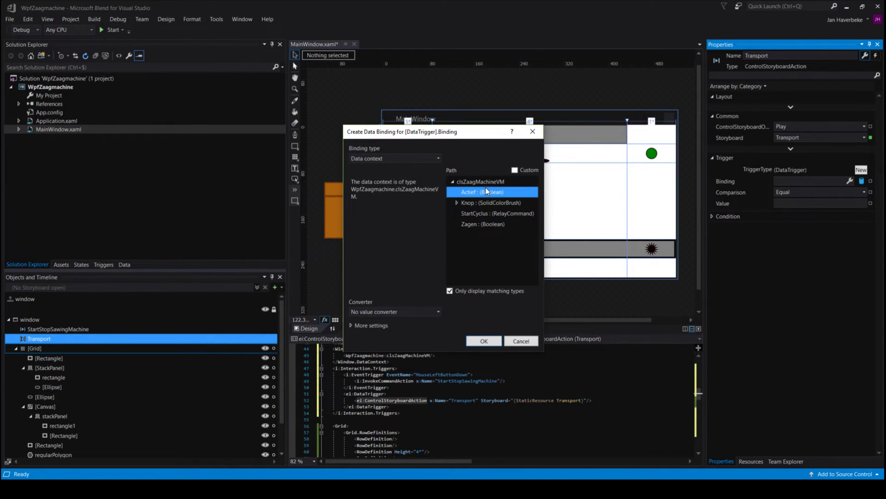
left_click(482, 339)
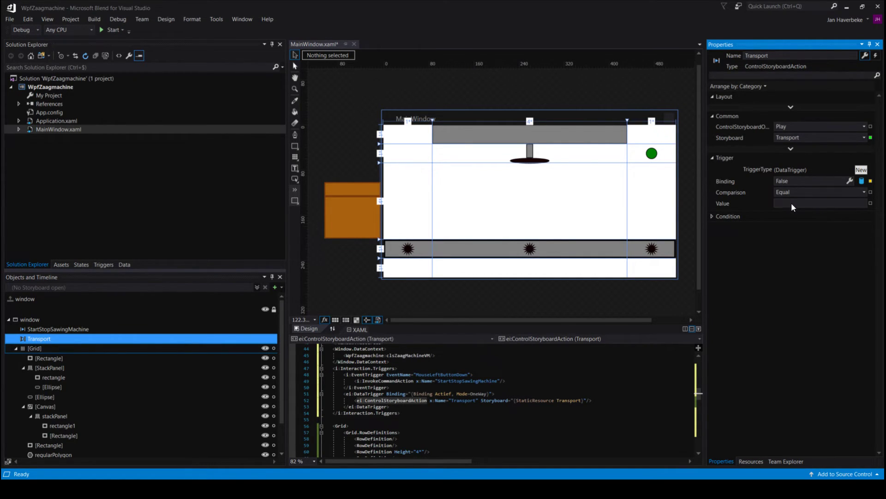
type("True")
key("Return")
Add a second ControlStoryboardAction to the window and name it Sawing.
left_click(61, 264)
left_click(96, 120)
left_click_drag(95, 118, 63, 317)
double_click(60, 349)
type("Sawing")
key("Return")
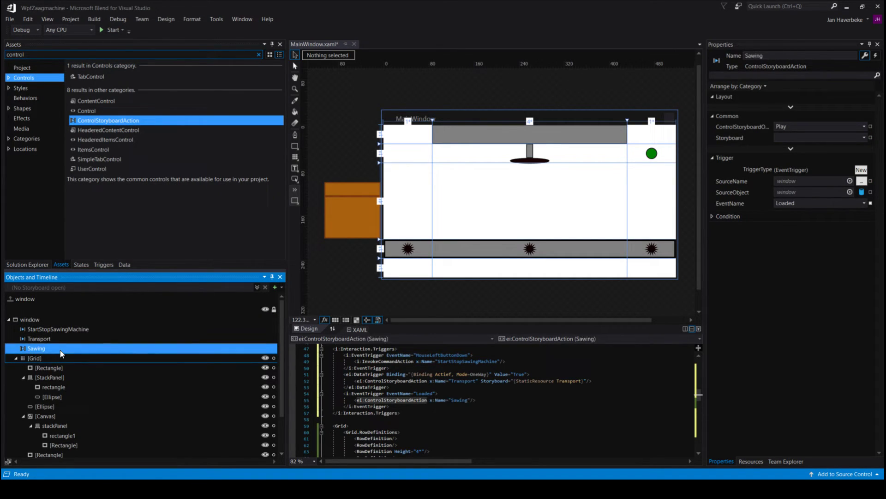
Assign the Sawing storyboard to the Sawing action and change its trigger type to DataTrigger.
left_click(863, 137)
left_click(793, 157)
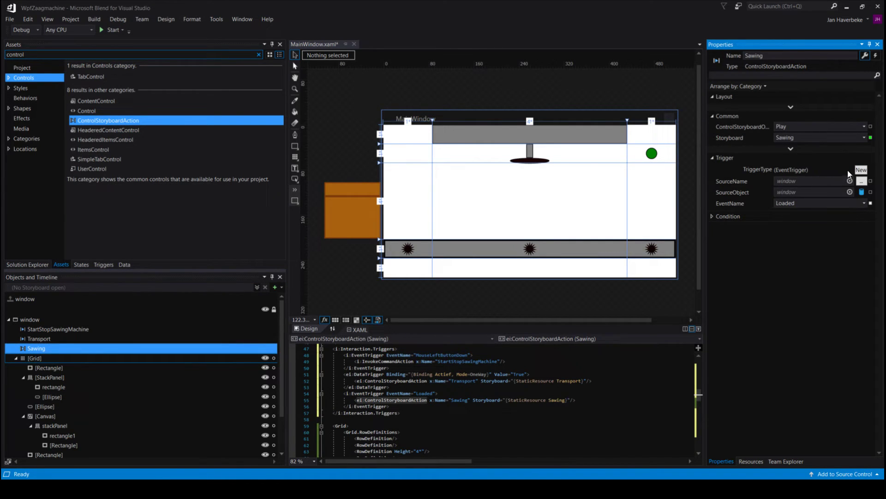
left_click(861, 170)
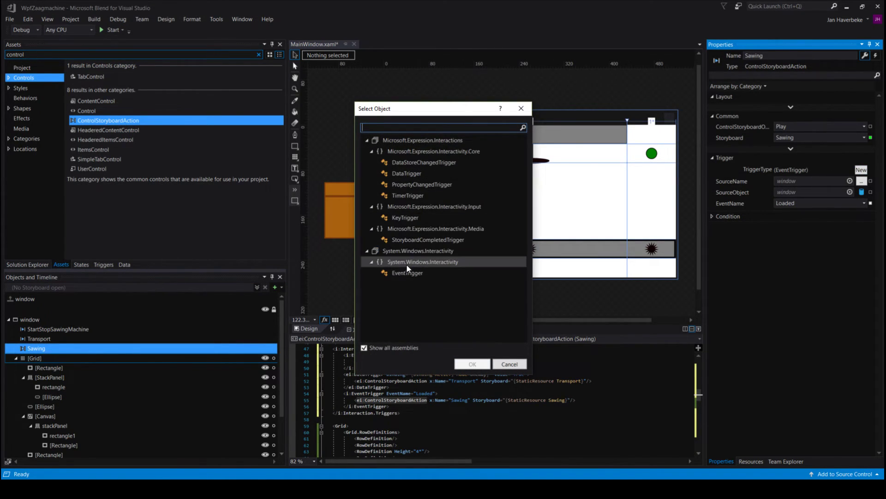
left_click(409, 175)
left_click(472, 364)
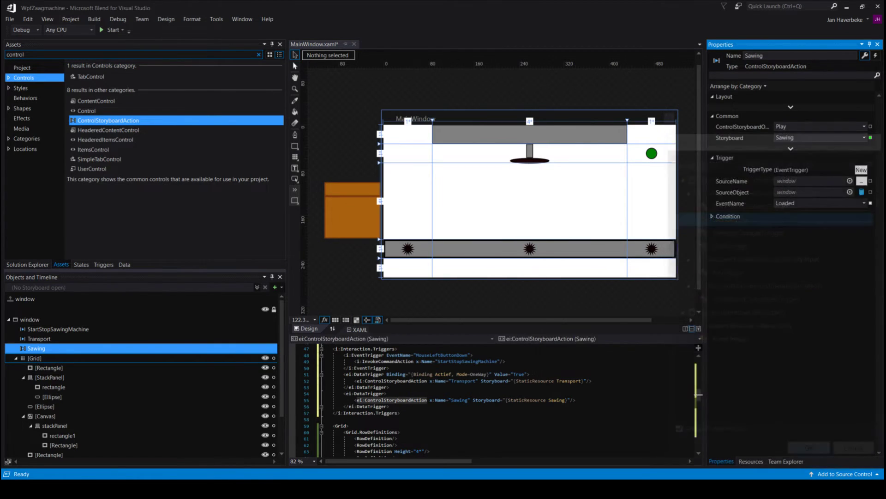
Bind the Sawing action's data trigger to Zagen and set its comparison value to True.
left_click(860, 181)
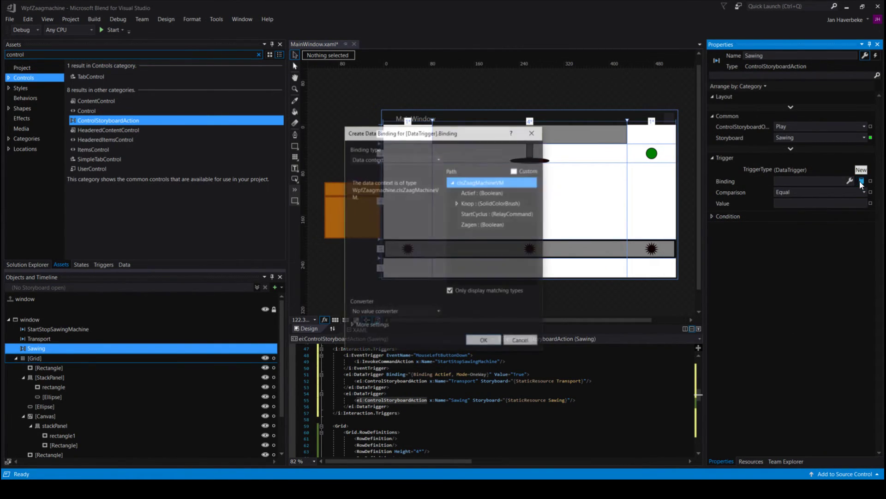
left_click(486, 224)
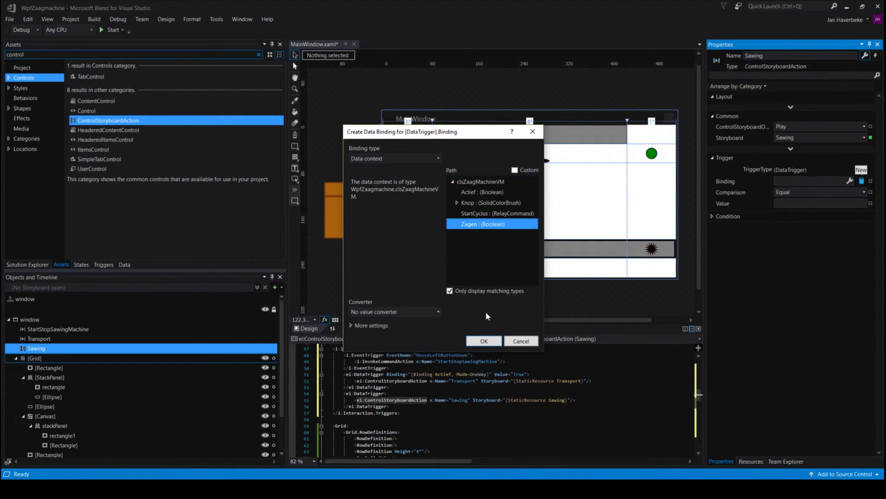
left_click(484, 341)
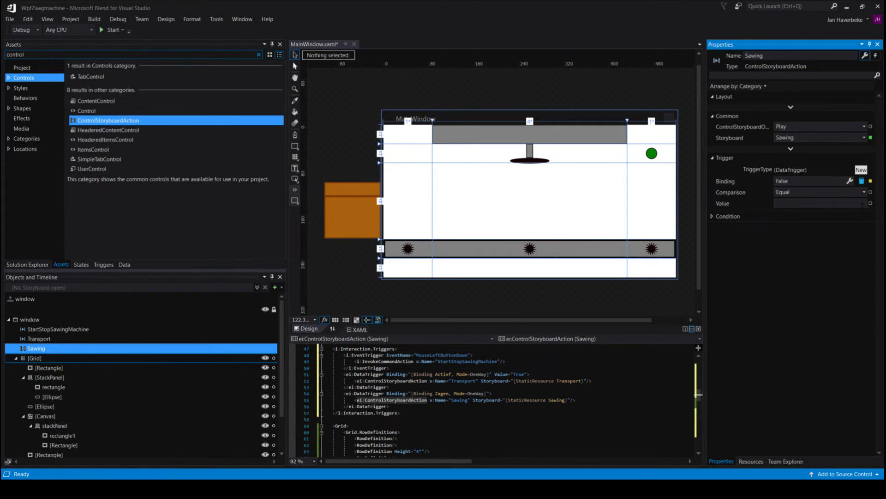
type("True")
key("Return")
Change the trigger type of the StartStopSawingMachine command action to DataTrigger.
left_click(55, 328)
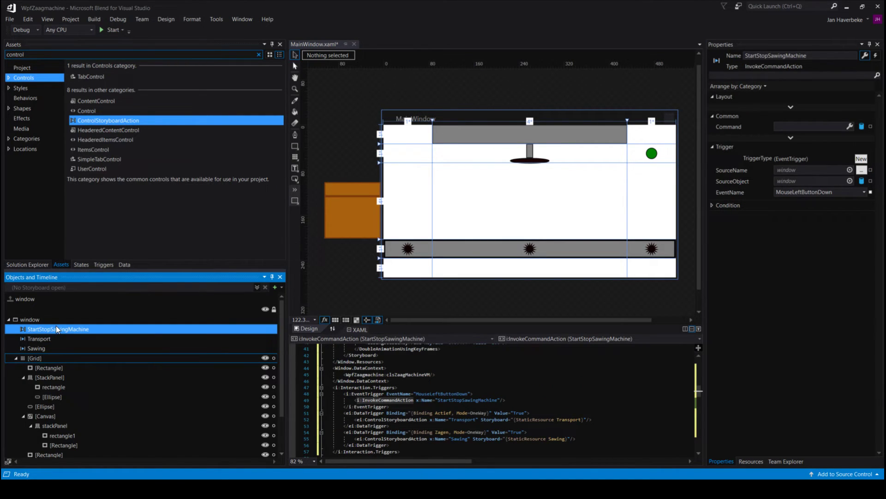
left_click(31, 339)
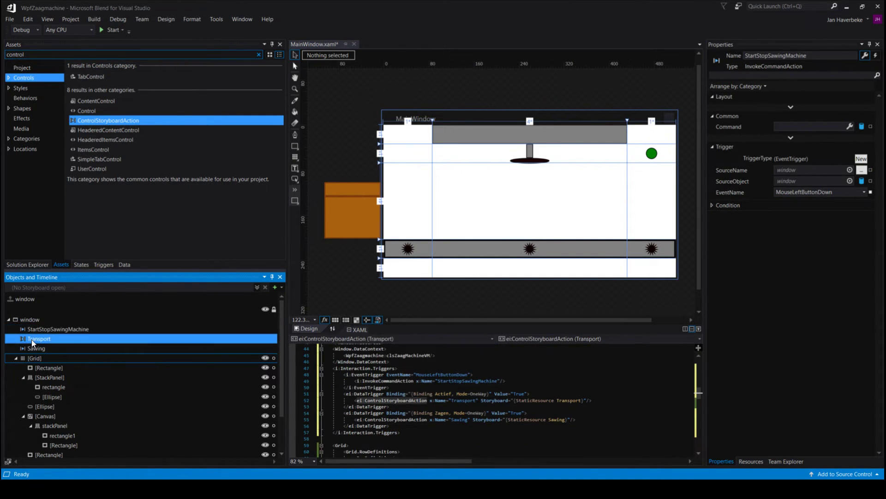
left_click(32, 329)
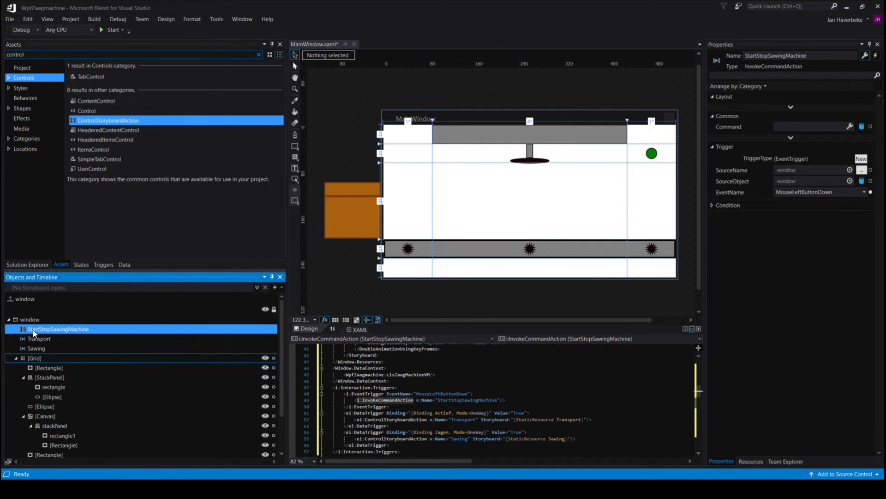
left_click(790, 137)
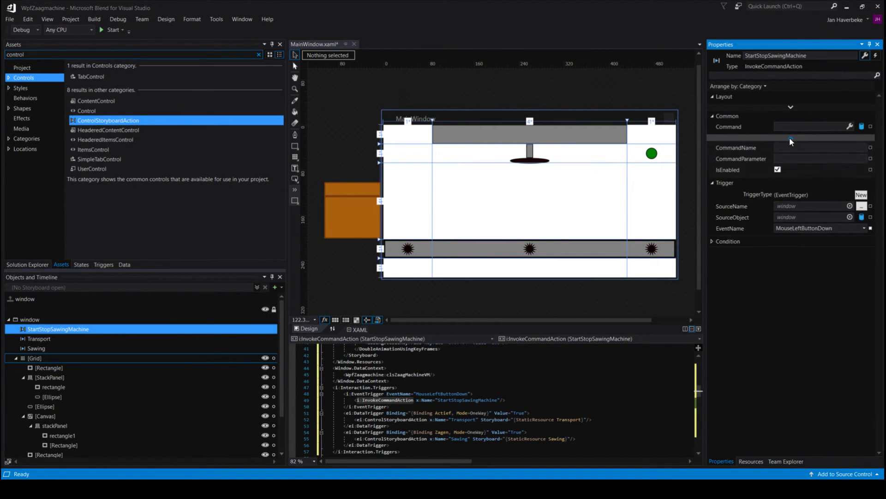
left_click(860, 197)
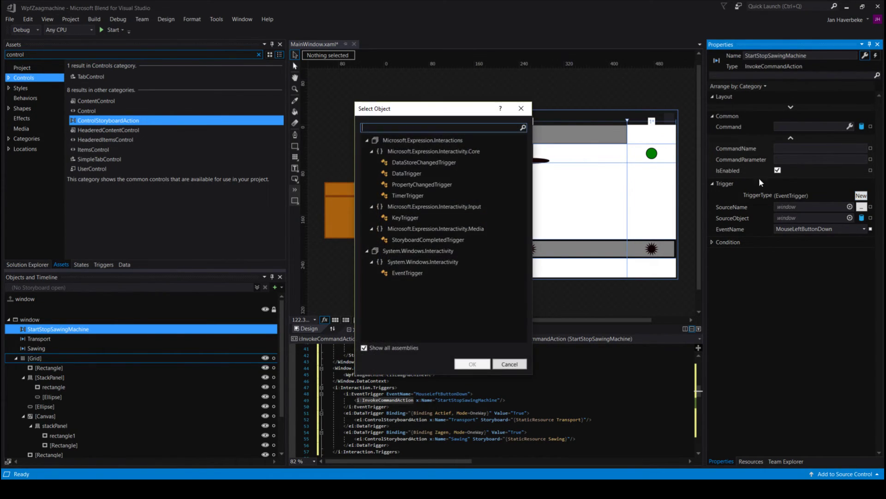
left_click(412, 173)
left_click(473, 364)
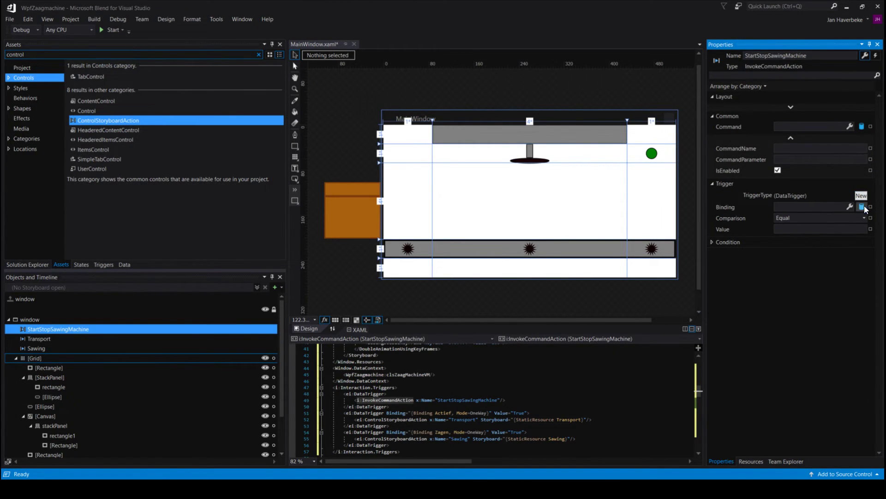
Bind the StartStopSawingMachine action's data trigger to StartCyclus and set its comparison value to True.
left_click(860, 205)
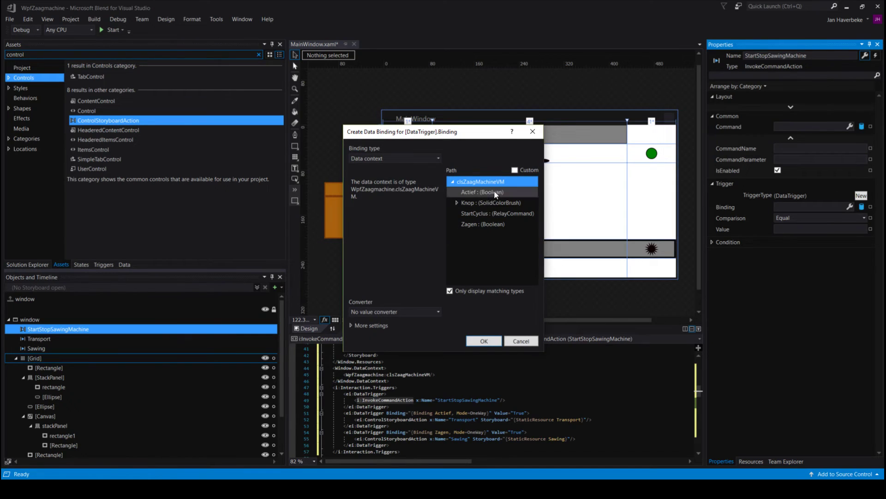
left_click(497, 213)
left_click(489, 337)
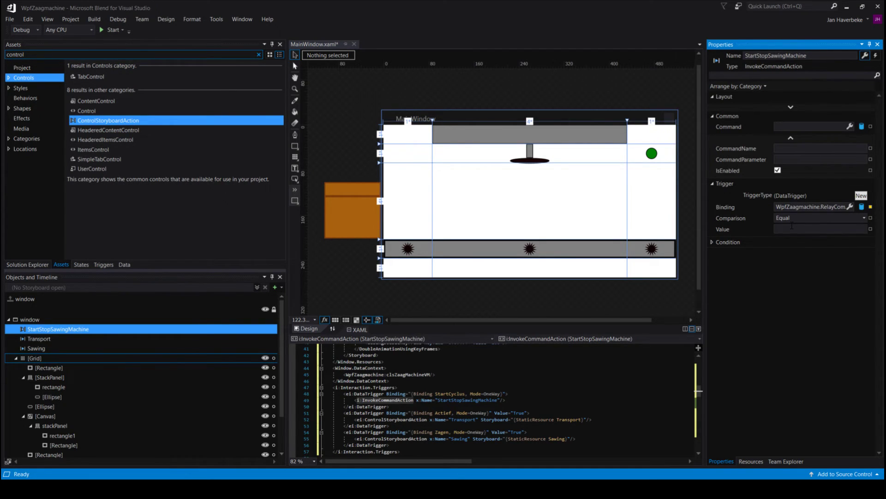
type("True")
key("Return")
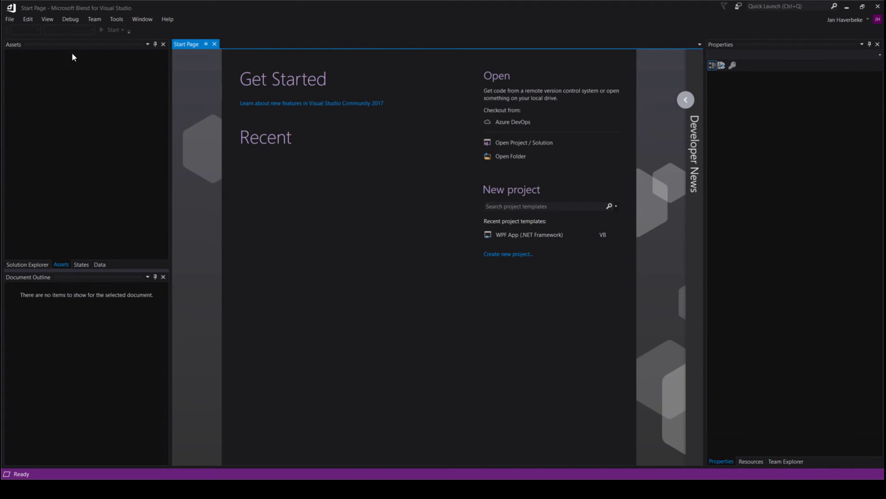
double_click(95, 11)
left_click_drag(111, 43, 0, 75)
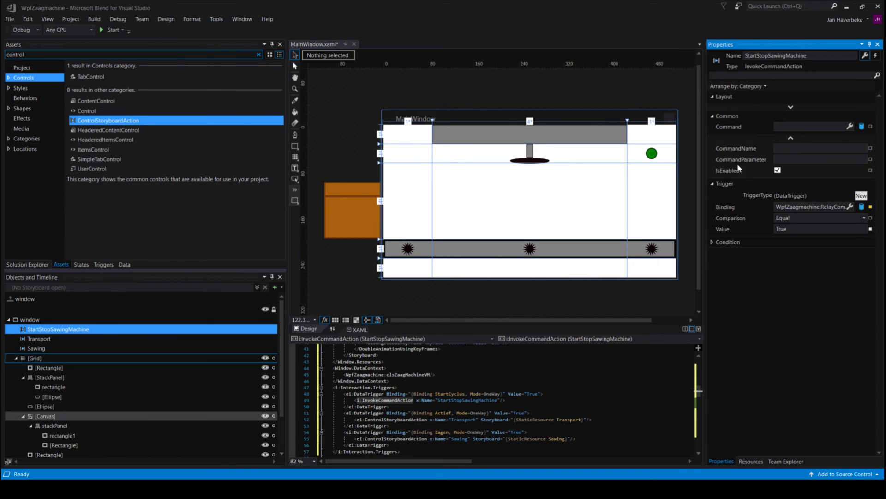
Change the StartStopSawingMachine action's trigger type back to EventTrigger.
left_click(861, 195)
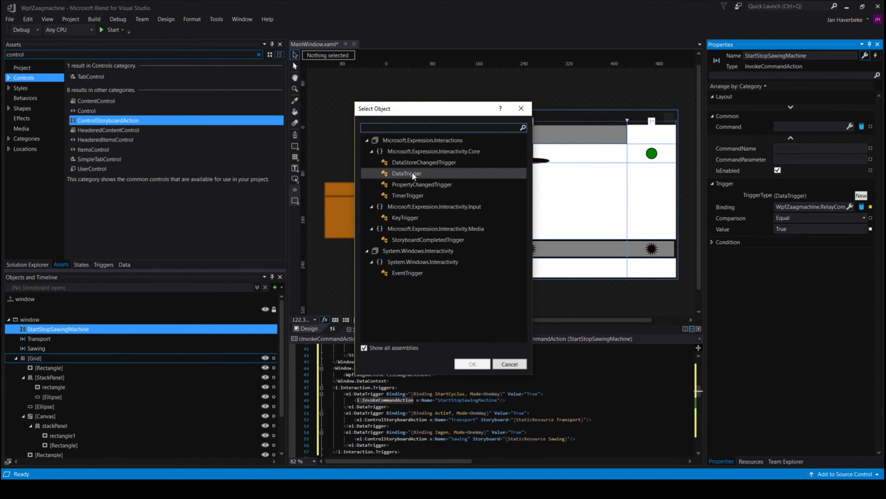
left_click(427, 271)
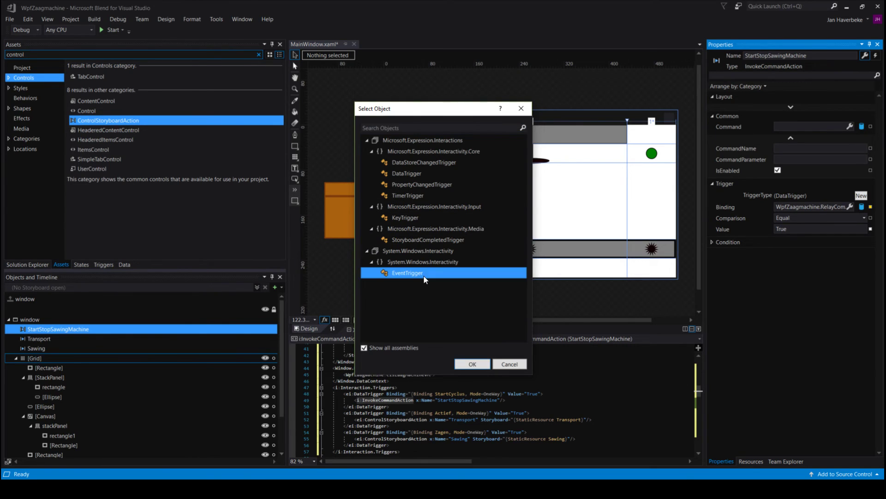
left_click(470, 363)
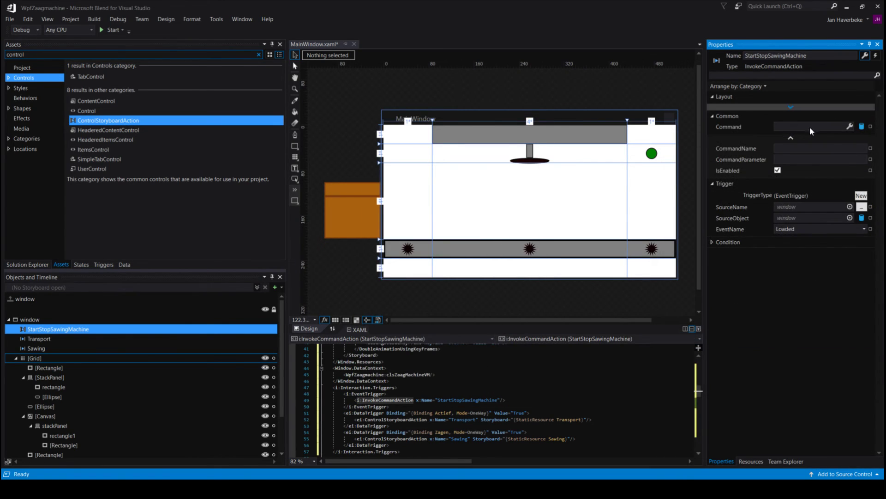
Bind the StartStopSawingMachine action's command to StartCyclus and set its trigger event to MouseLeftButtonDown.
left_click(862, 125)
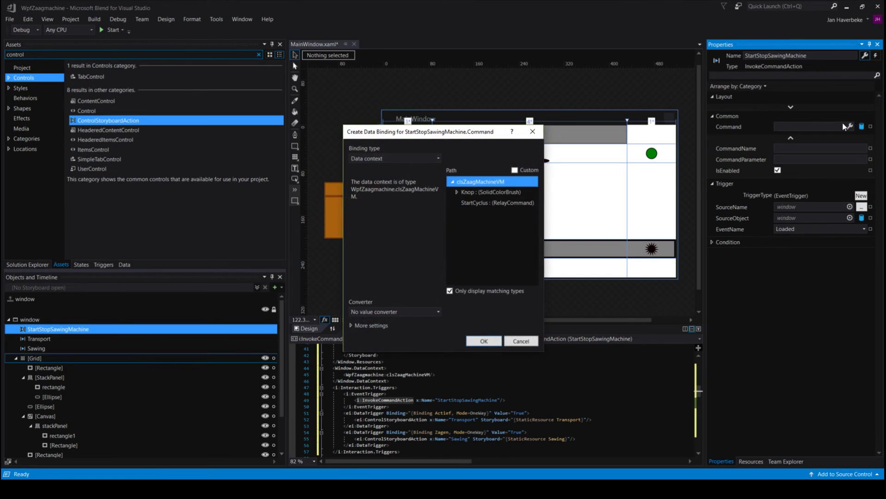
left_click(497, 204)
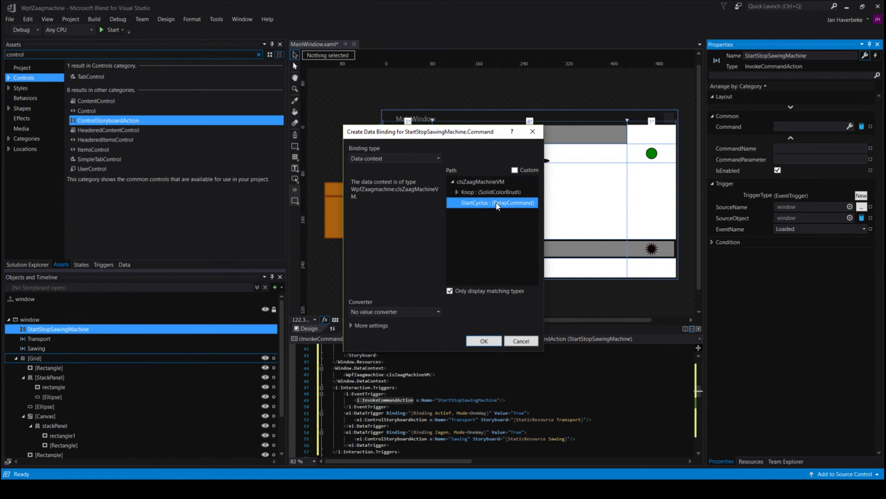
left_click(484, 341)
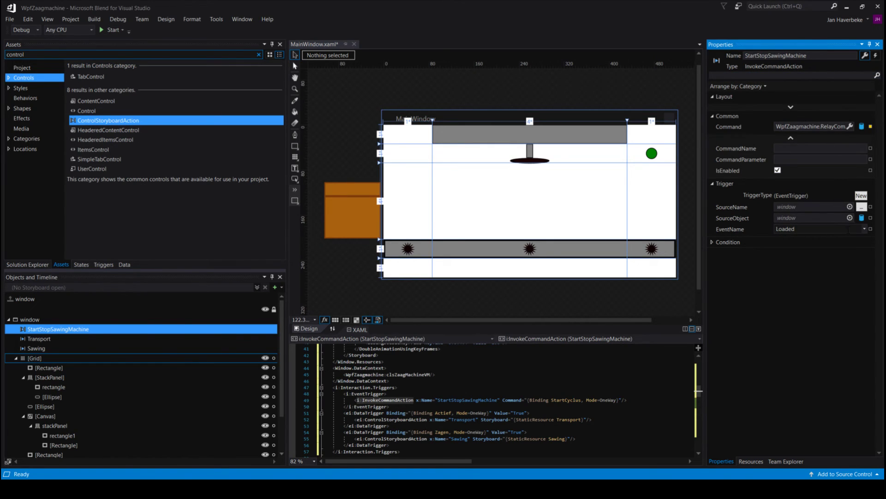
left_click(863, 229)
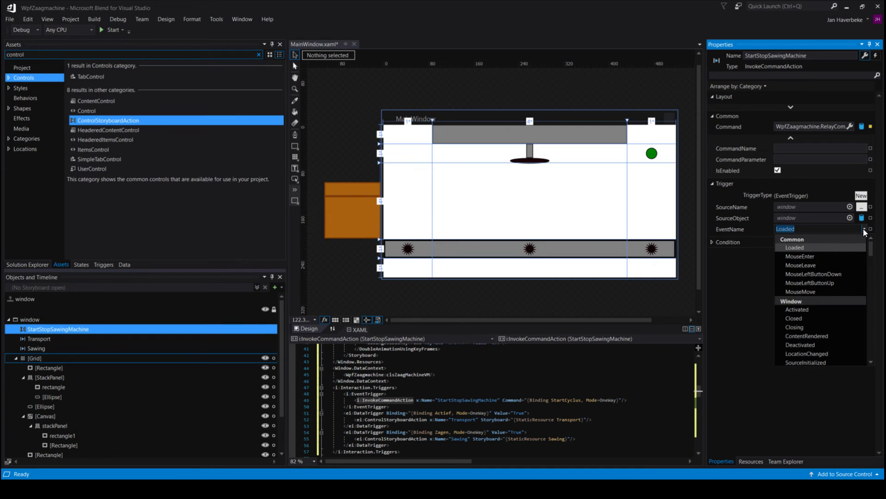
left_click(815, 275)
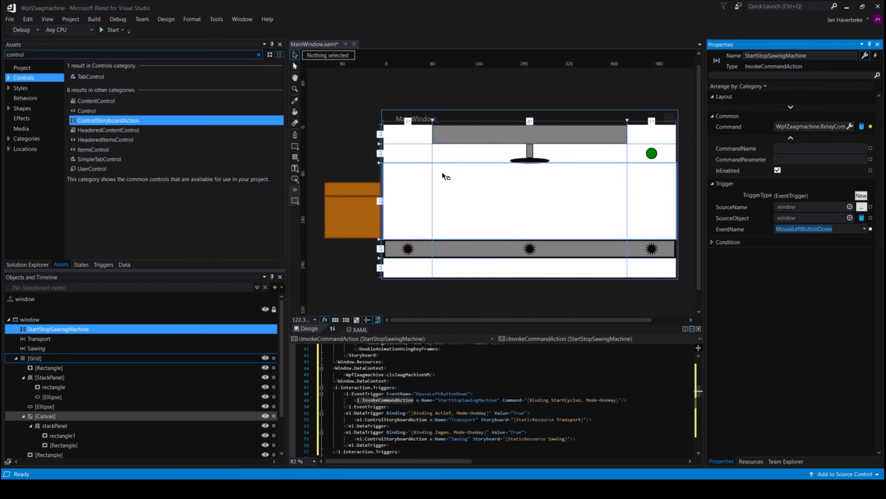
Run the sawing machine project and test starting and stopping the cycle repeatedly with the green circle in MainWindow.
left_click(106, 31)
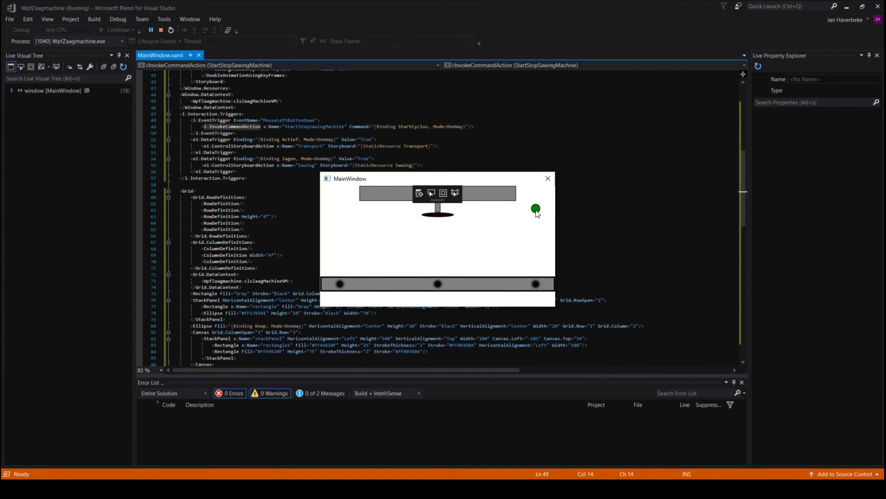
left_click(536, 210)
left_click(535, 209)
left_click(536, 209)
left_click(536, 211)
left_click(536, 210)
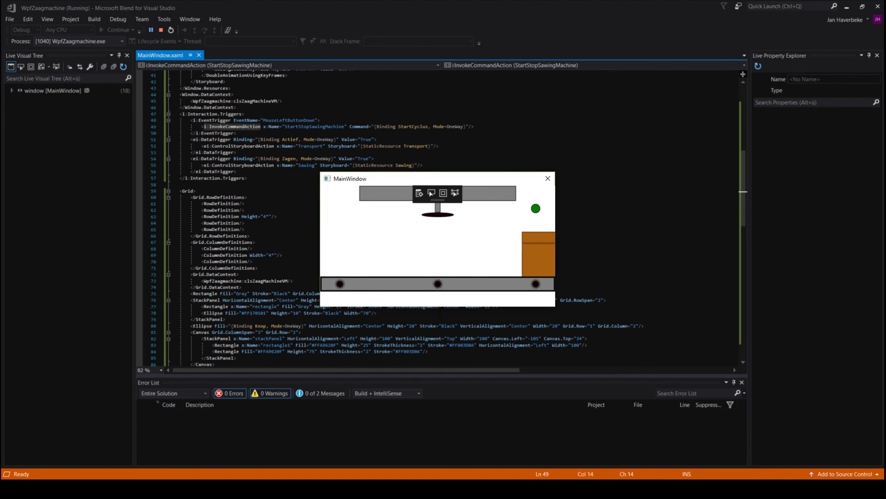
left_click(536, 210)
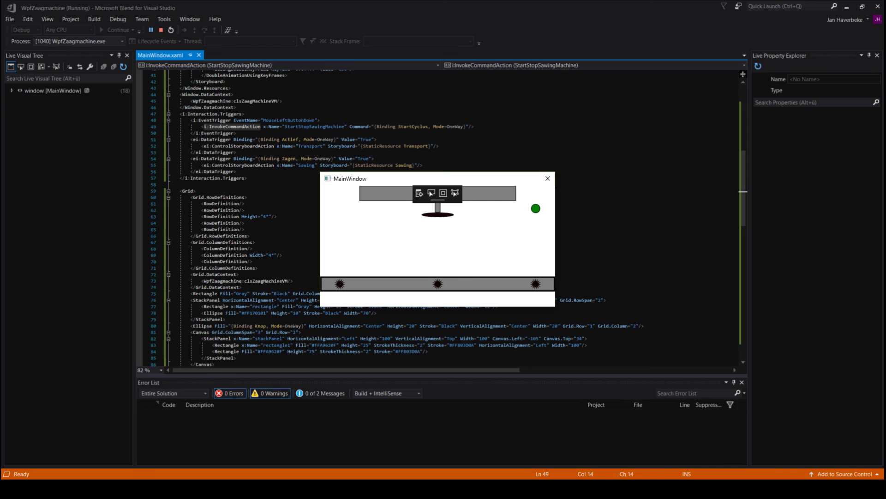
Switch to the Word document with the tutorial overview and arrange it beside the running MainWindow.
key("alt+Tab")
left_click_drag(331, 74, 545, 234)
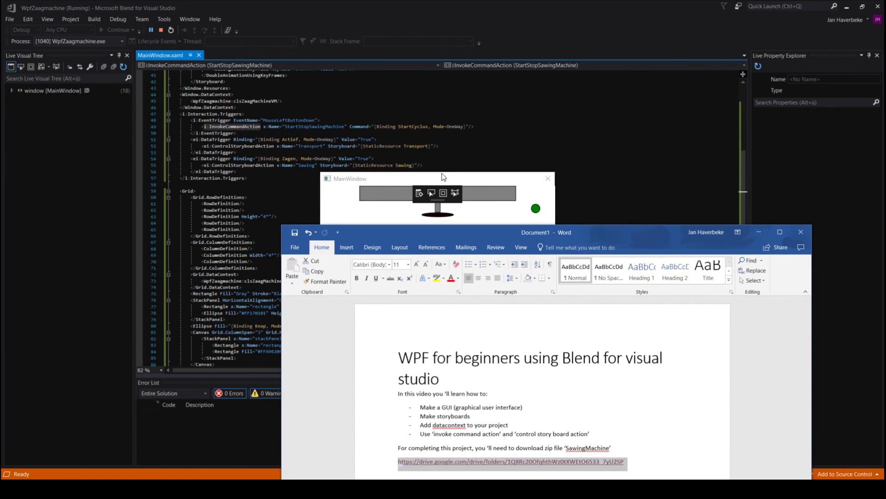
left_click_drag(442, 174, 186, 79)
left_click_drag(462, 231, 481, 115)
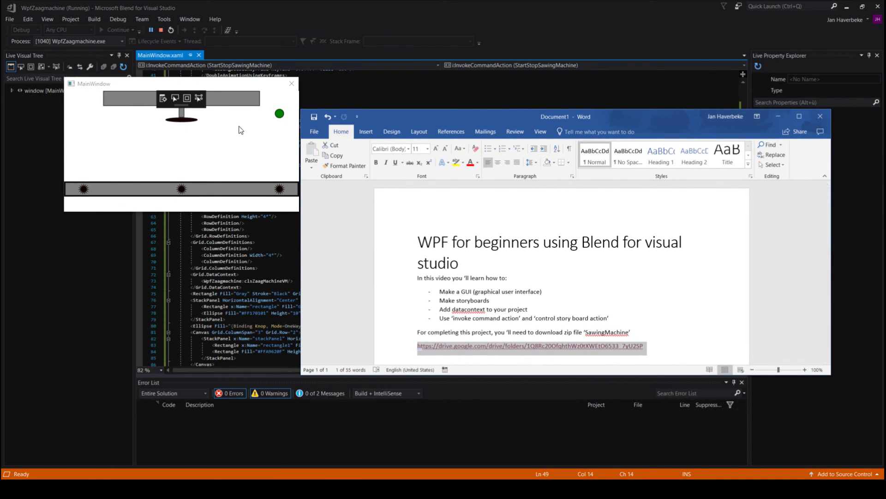
left_click_drag(402, 117, 429, 78)
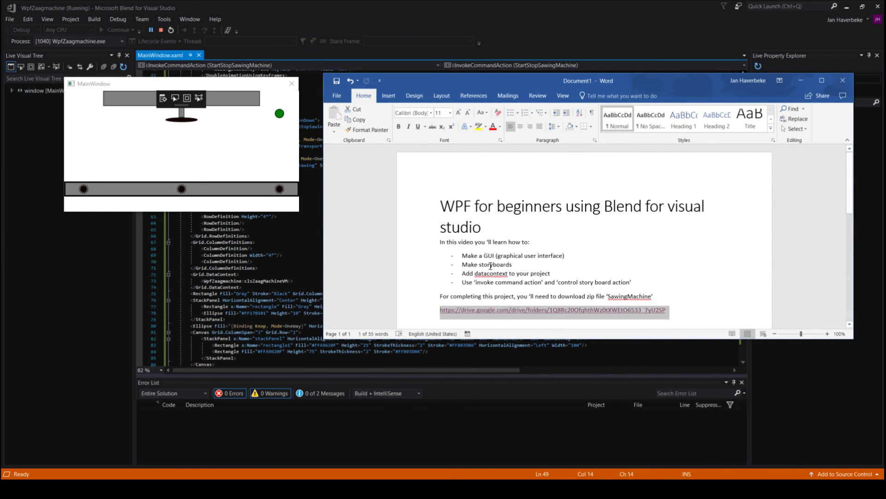